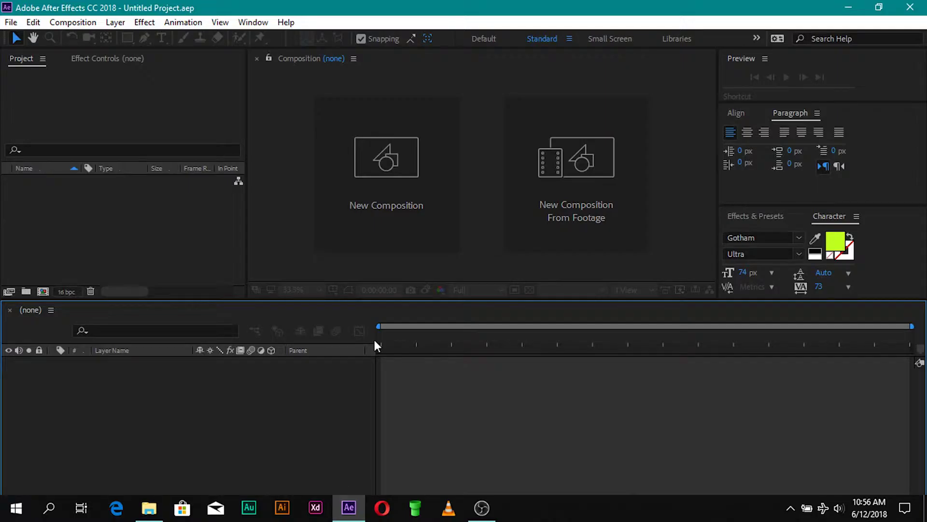
Create a new 1920 x 1080 composition named Comp 1 at 30 fps with a duration of 0:00:10:00
click(375, 215)
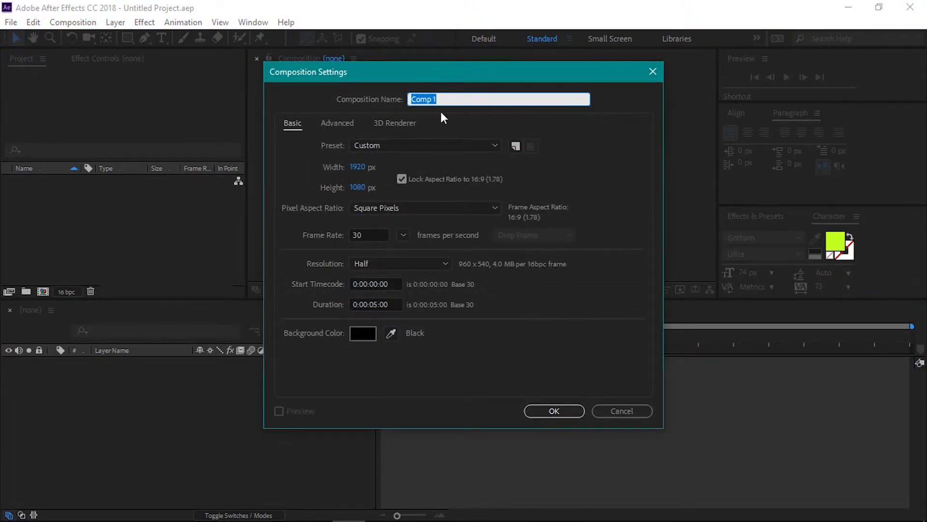
click(378, 304)
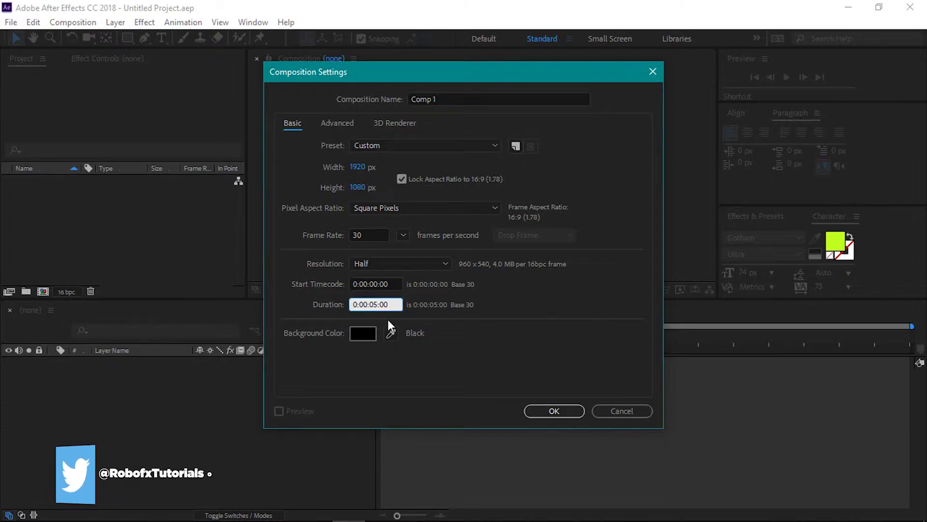
key(BackSpace)
key(BackSpace)
text(10)
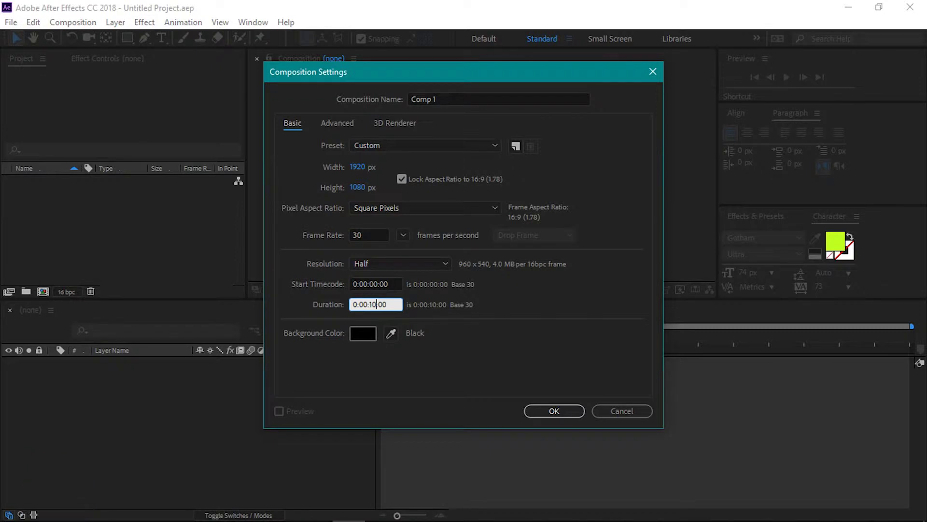
click(574, 408)
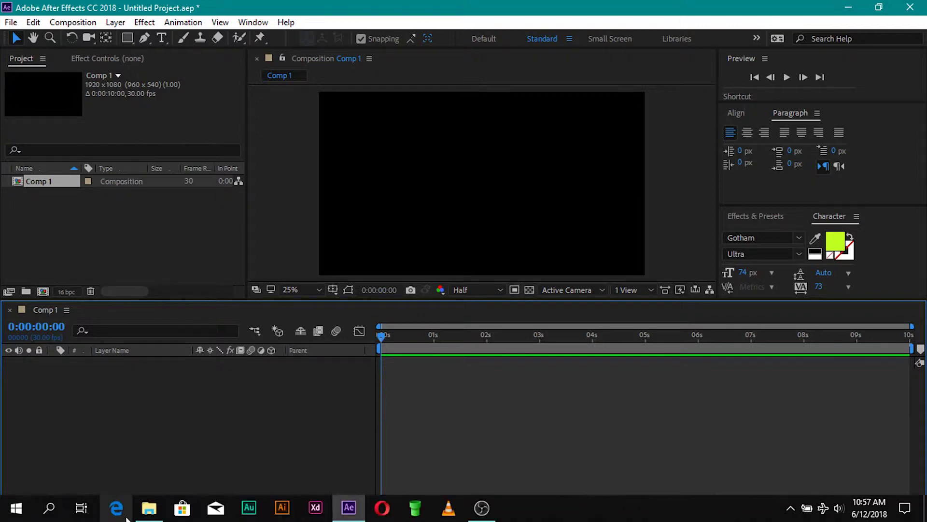
Import ns2.png and oneplus red.ai into the project and add oneplus red.ai to Comp 1 as a layer
click(149, 515)
drag(426, 169, 36, 222)
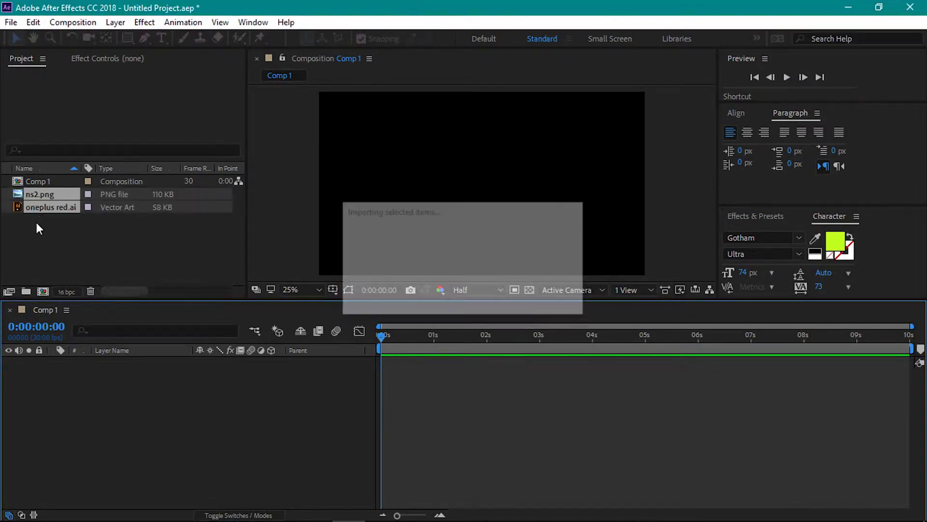
click(41, 226)
click(53, 207)
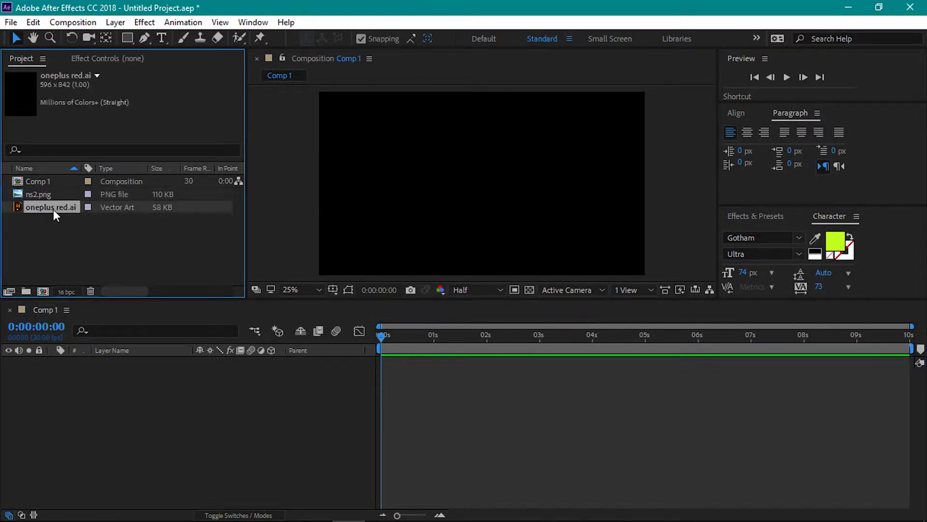
drag(56, 208, 63, 370)
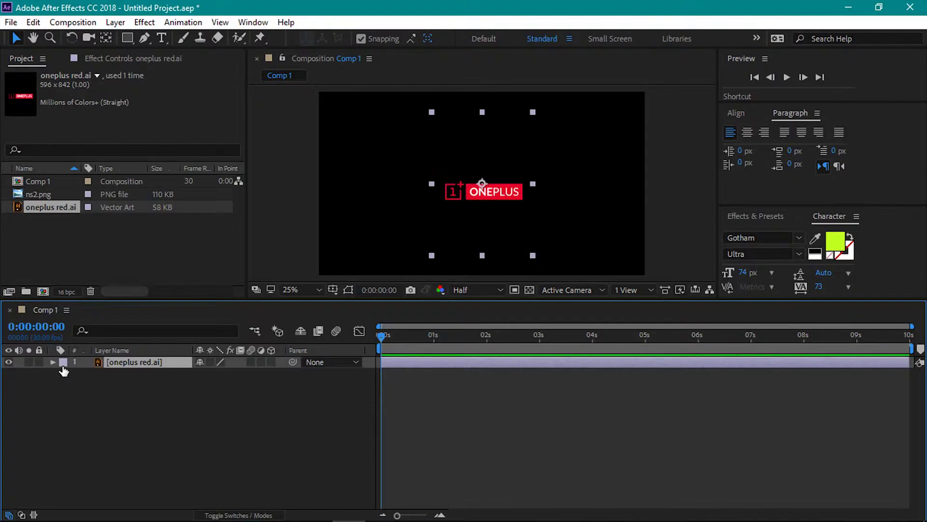
Scale the oneplus red.ai layer to 149% and move it up so the logo sits near the frame's centre
key(s)
drag(211, 380, 249, 380)
click(242, 402)
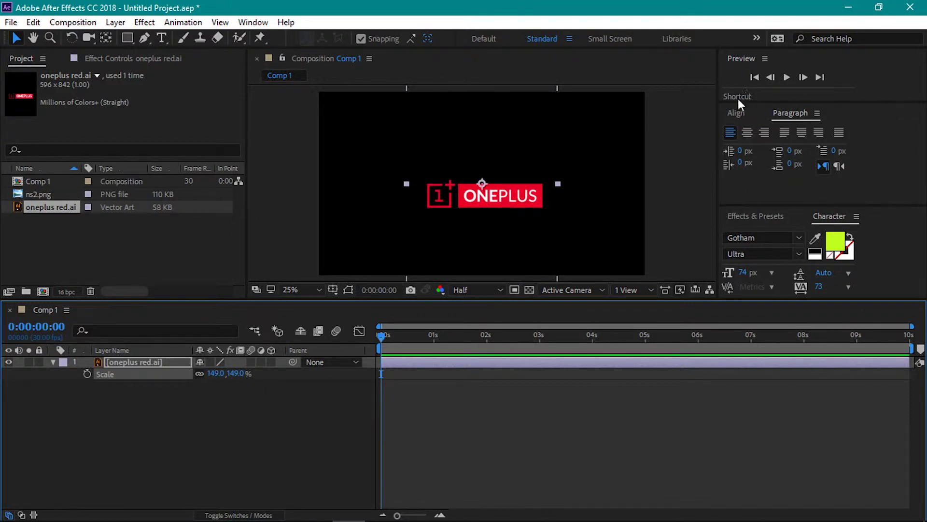
click(732, 112)
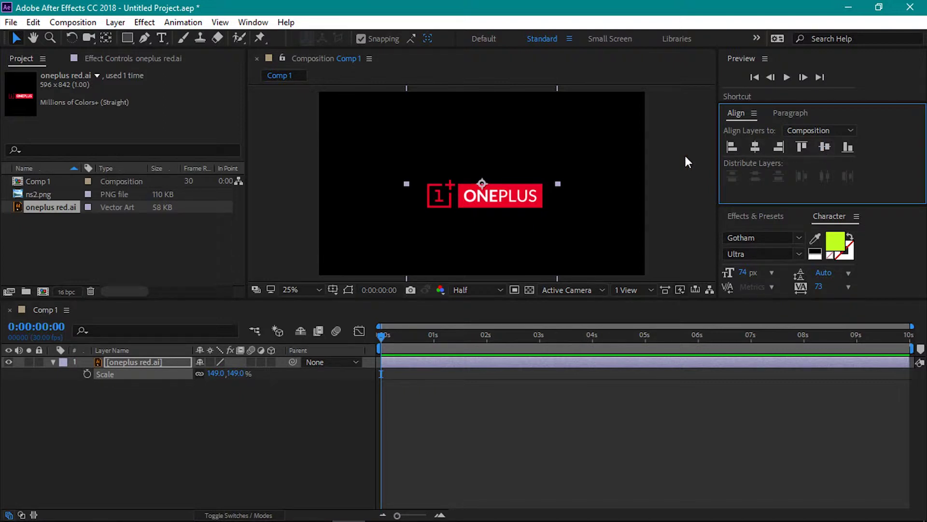
drag(480, 188, 477, 167)
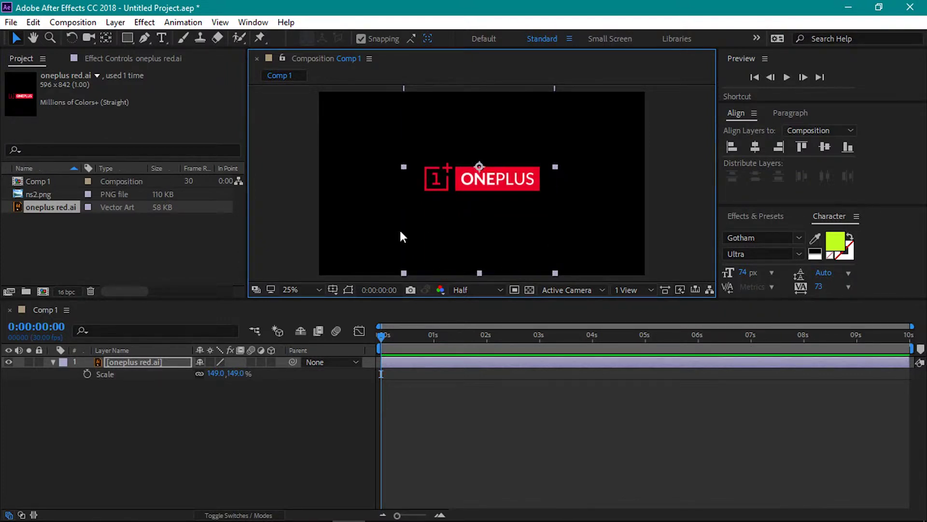
click(268, 418)
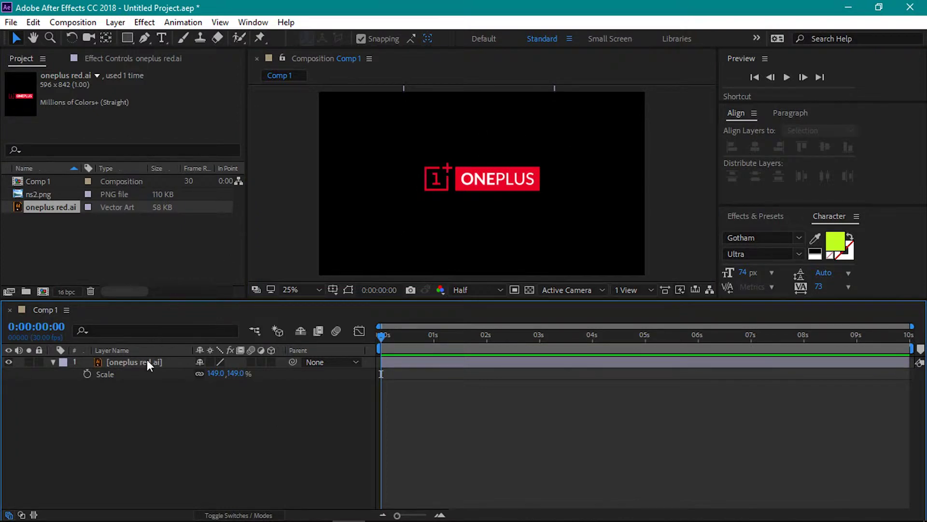
Create shapes from the oneplus red.ai vector layer and delete the original Illustrator layer
click(164, 366)
right_click(160, 365)
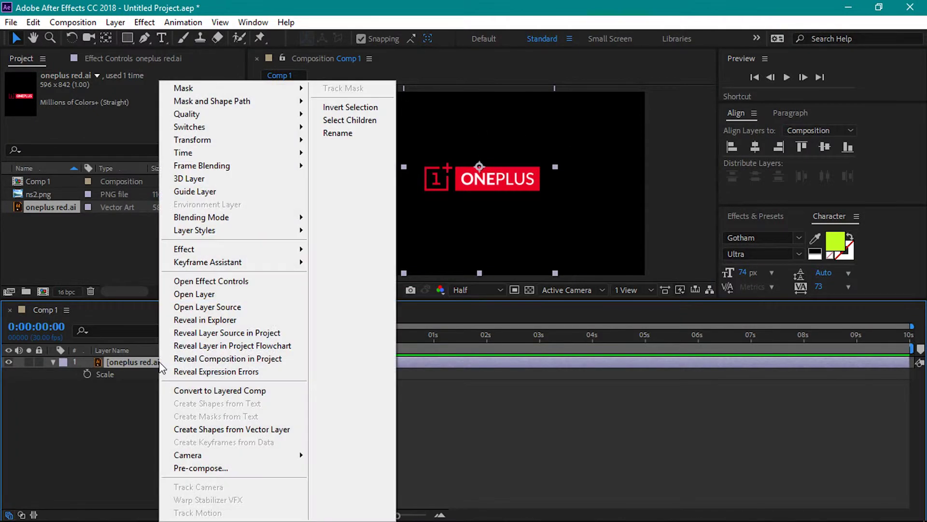
click(216, 429)
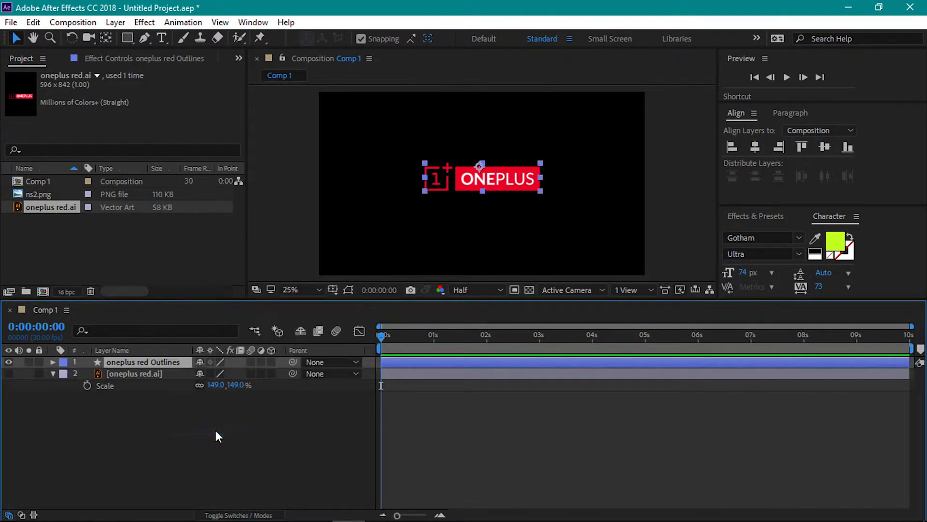
click(149, 375)
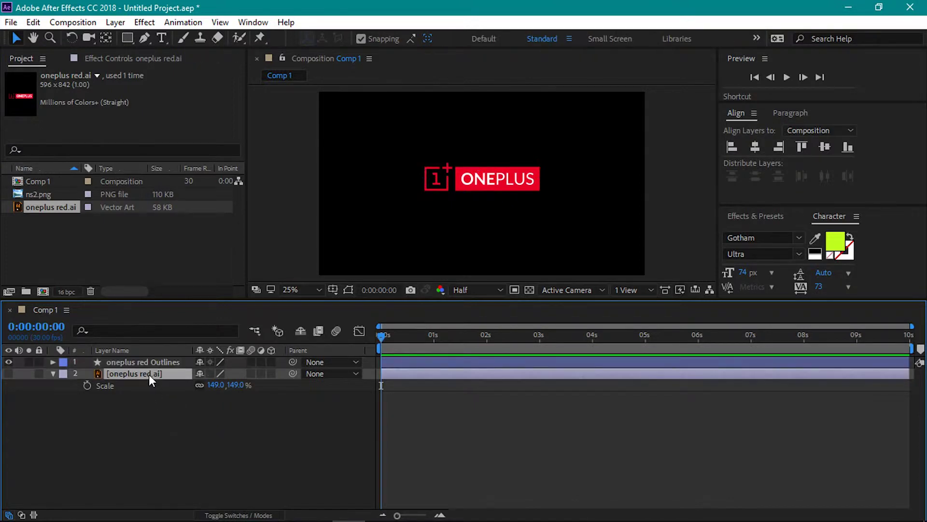
key(Delete)
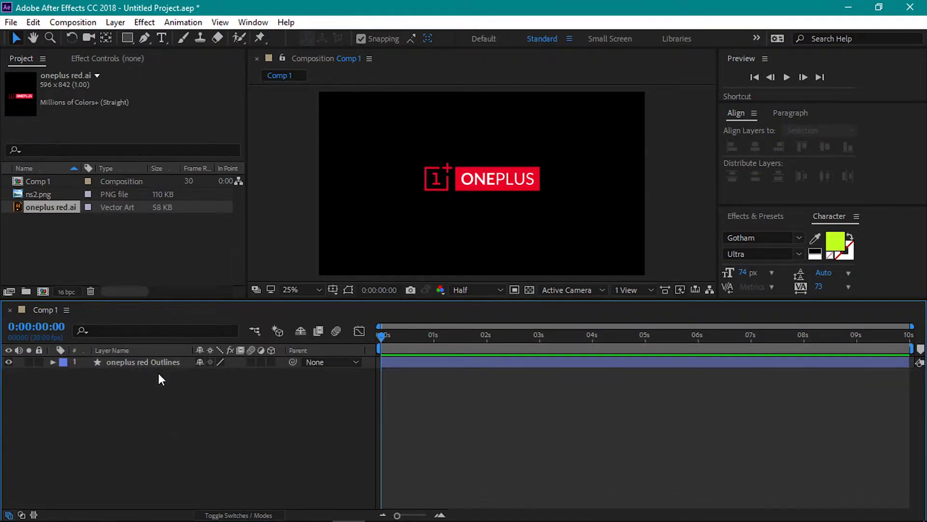
In the outlines layer's contents, rename the ONEPLUS lettering group as oneplus and Group 2 as square
click(57, 361)
click(55, 362)
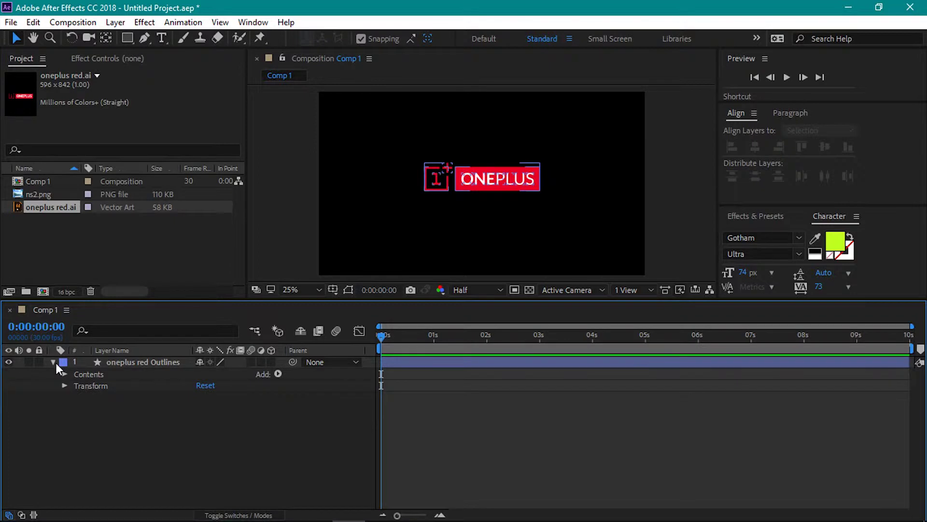
click(64, 374)
click(103, 384)
key(Return)
text(oneplus)
key(Return)
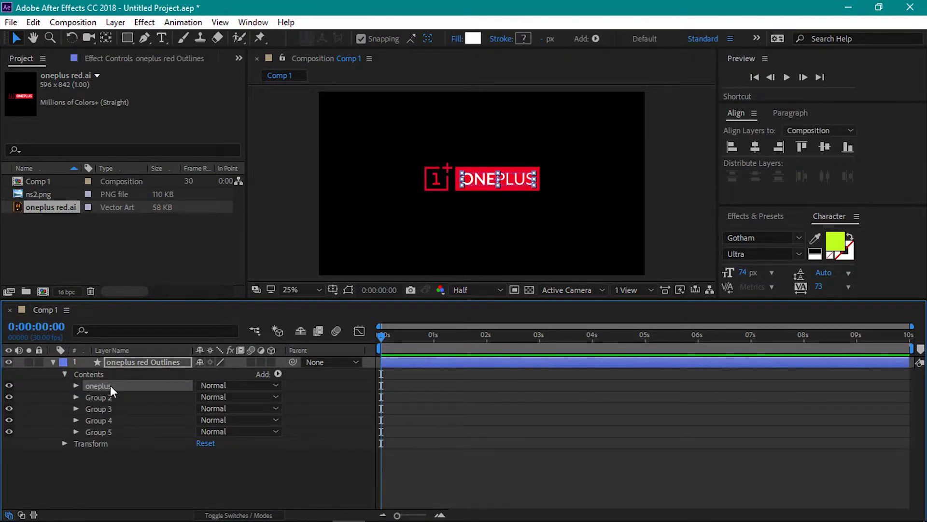
click(102, 395)
key(Return)
text(squ)
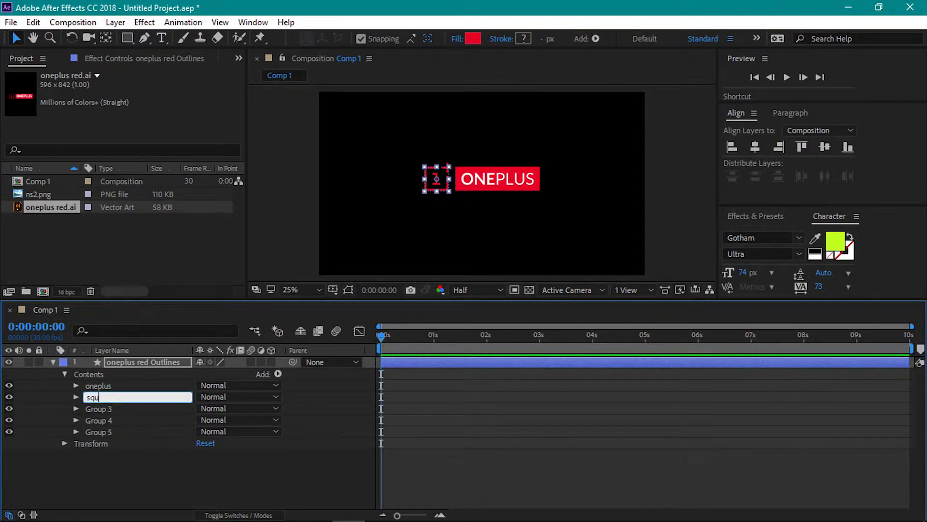
text(are)
Rename Group 3 as 1, Group 4 as + and Group 5 as red rectangle
click(112, 408)
key(Return)
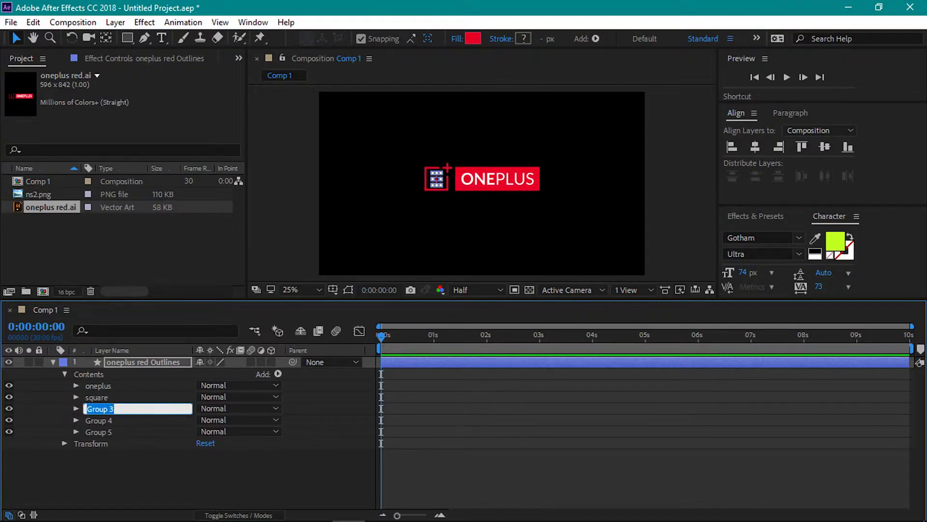
text(1)
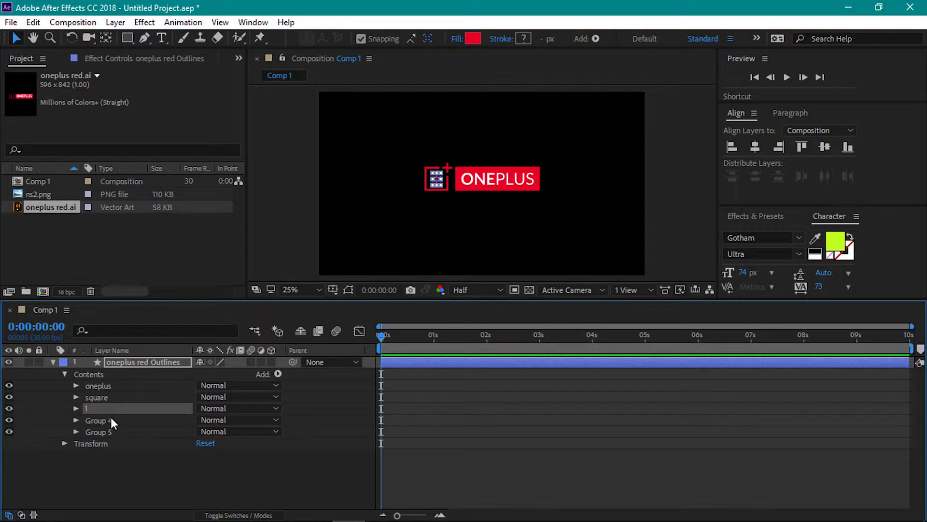
click(111, 420)
key(Return)
text(+)
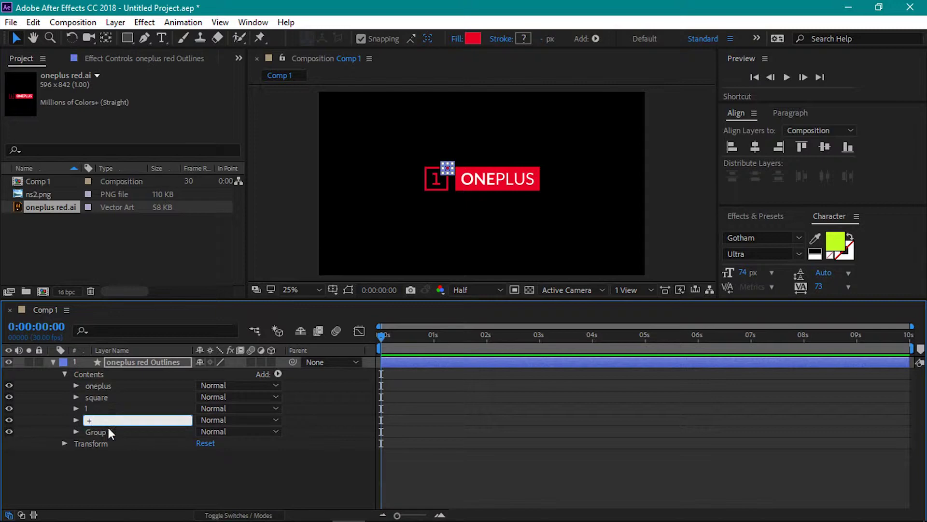
click(98, 432)
key(Return)
text(red)
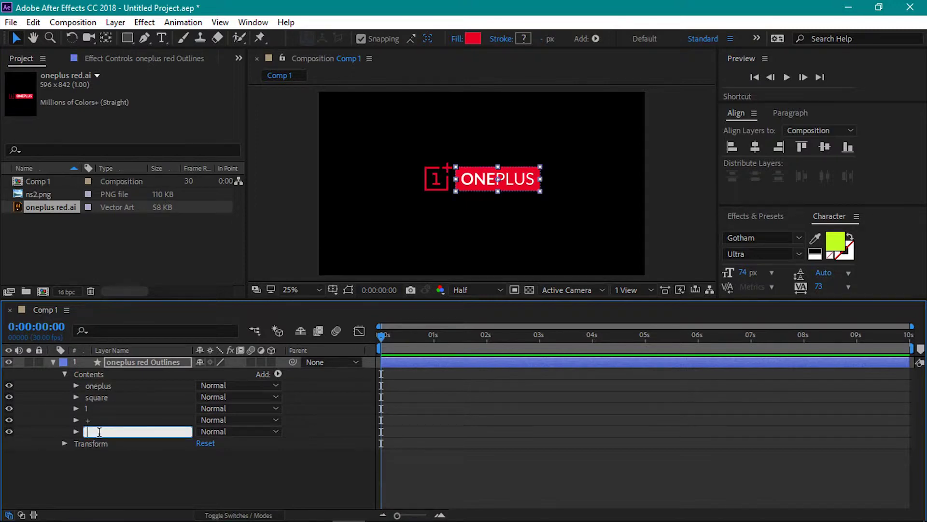
text( rectangle)
click(129, 484)
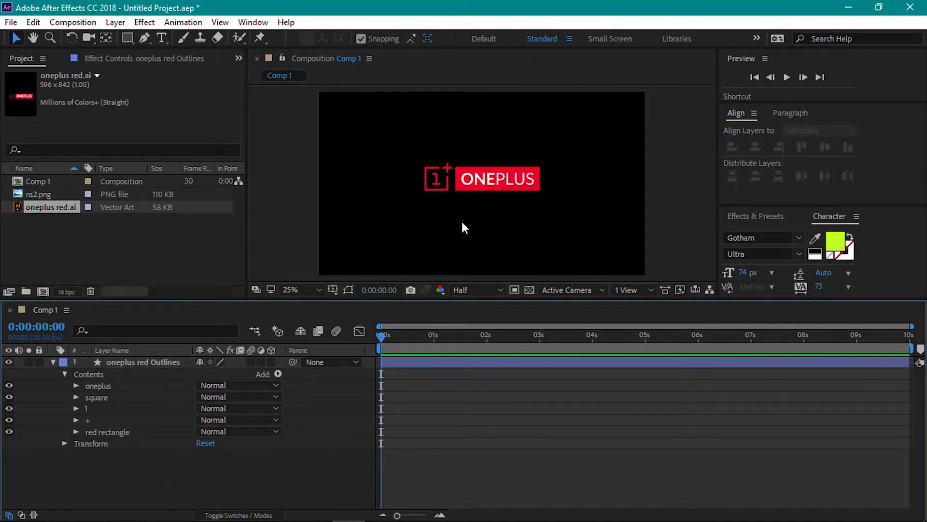
Add a Twist operator to the square group of the oneplus red Outlines layer
click(301, 293)
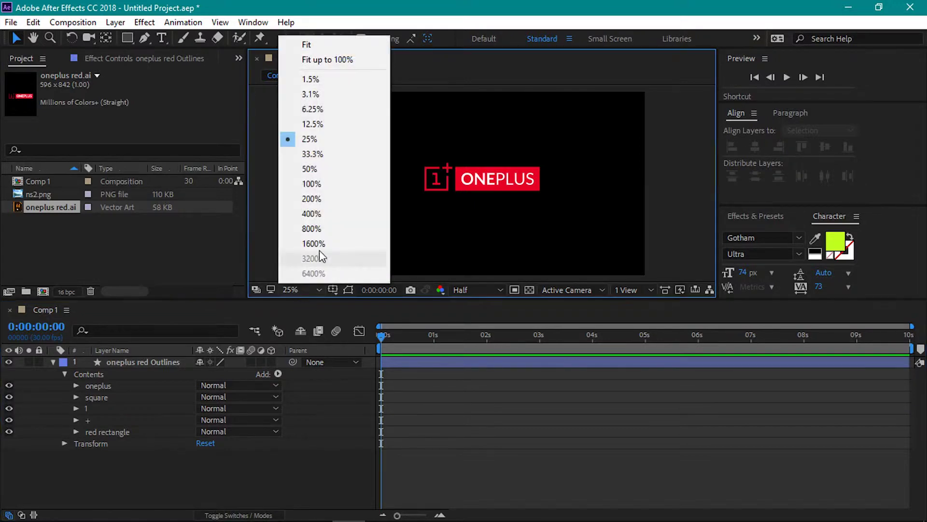
click(320, 169)
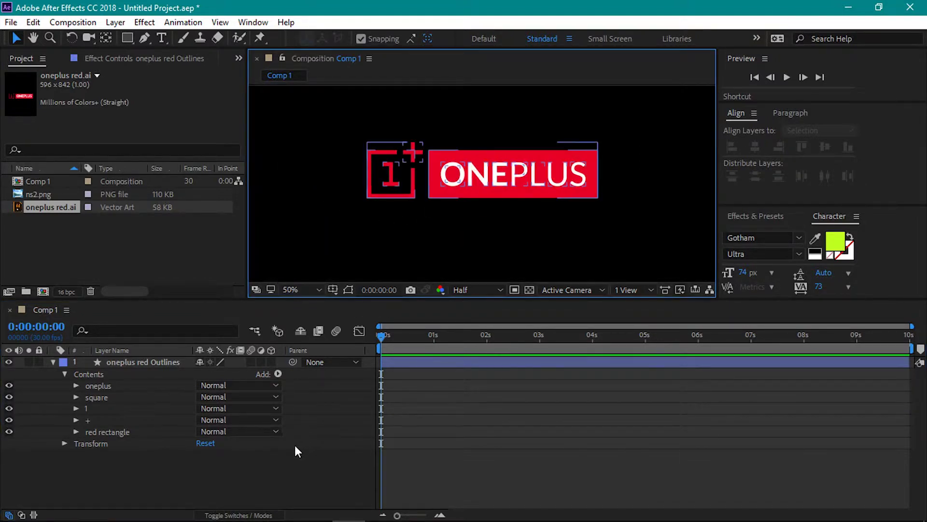
click(269, 447)
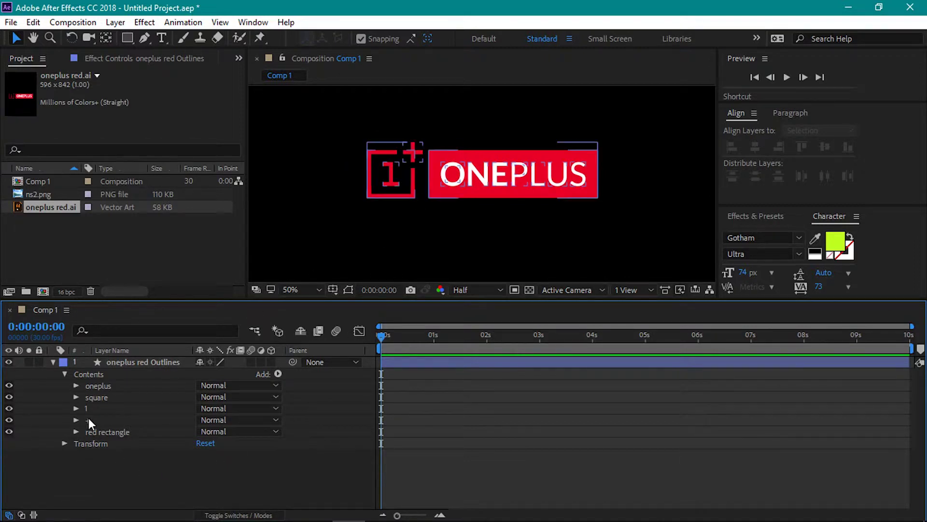
click(110, 399)
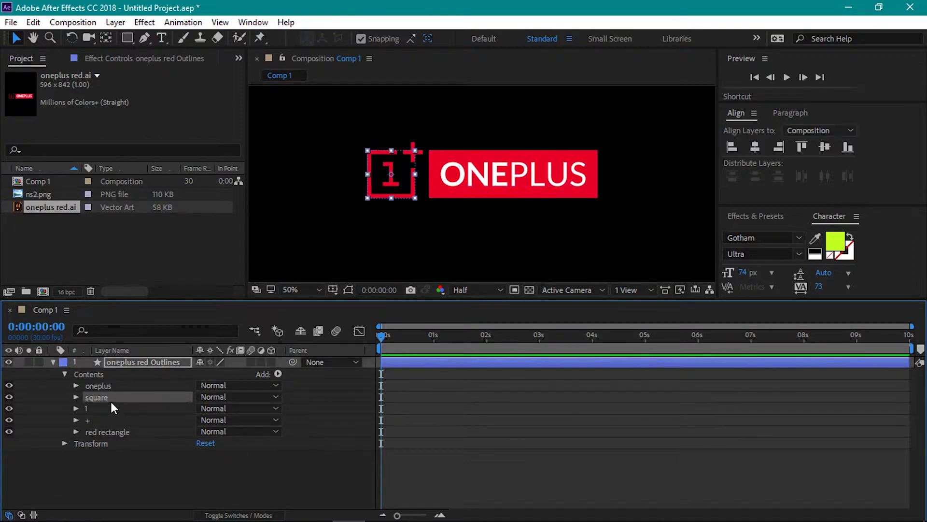
click(79, 393)
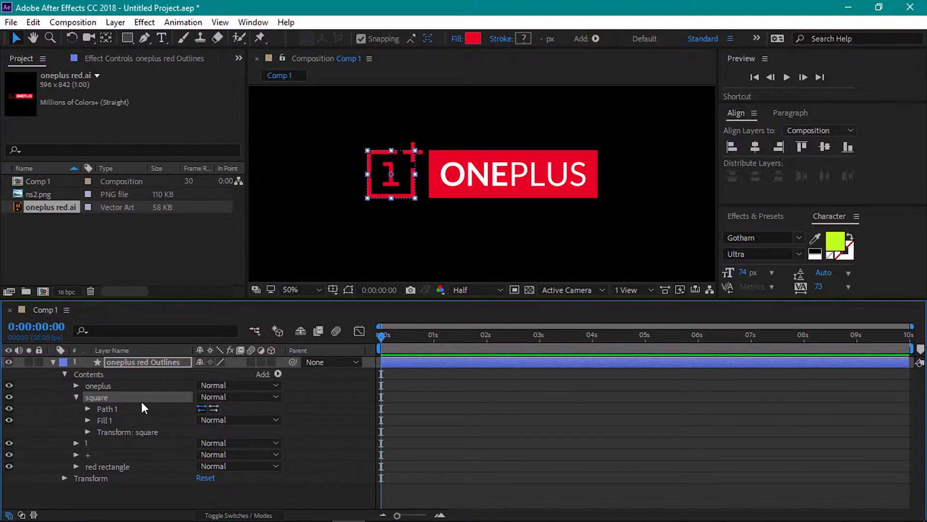
click(277, 374)
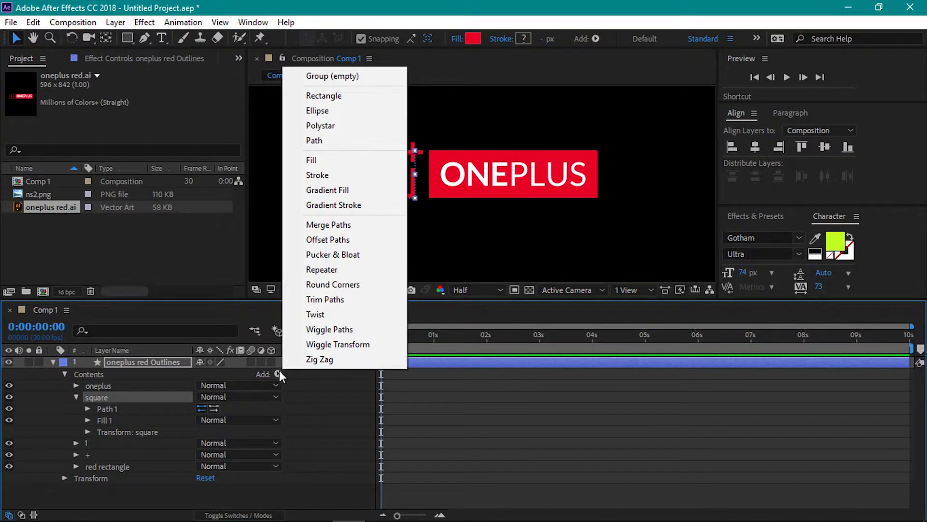
click(349, 313)
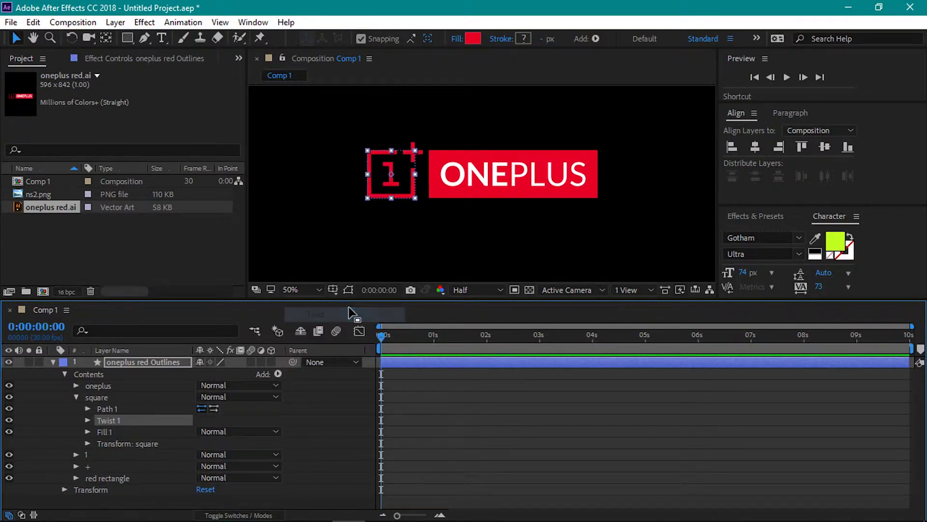
Keyframe the square's Twist Angle at 0:00:00:00 with a value of 1219
click(88, 420)
click(110, 431)
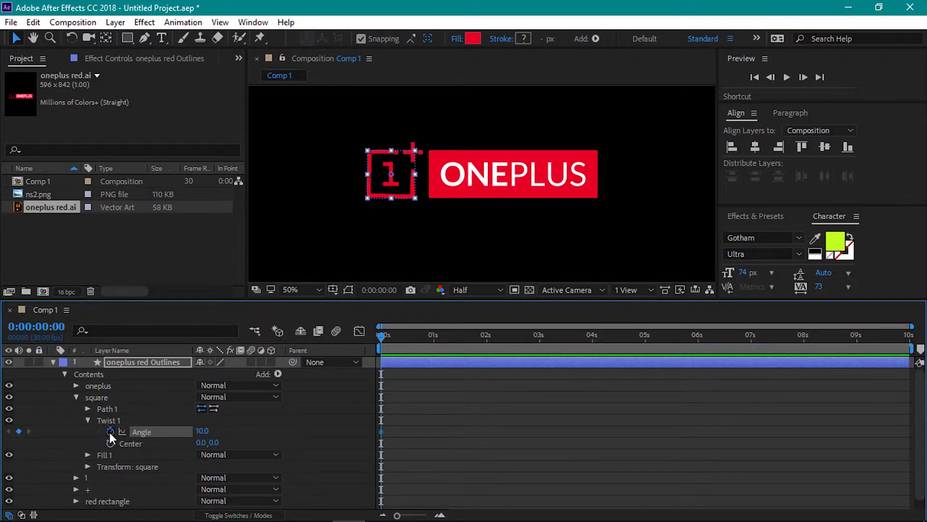
click(204, 431)
text(12)
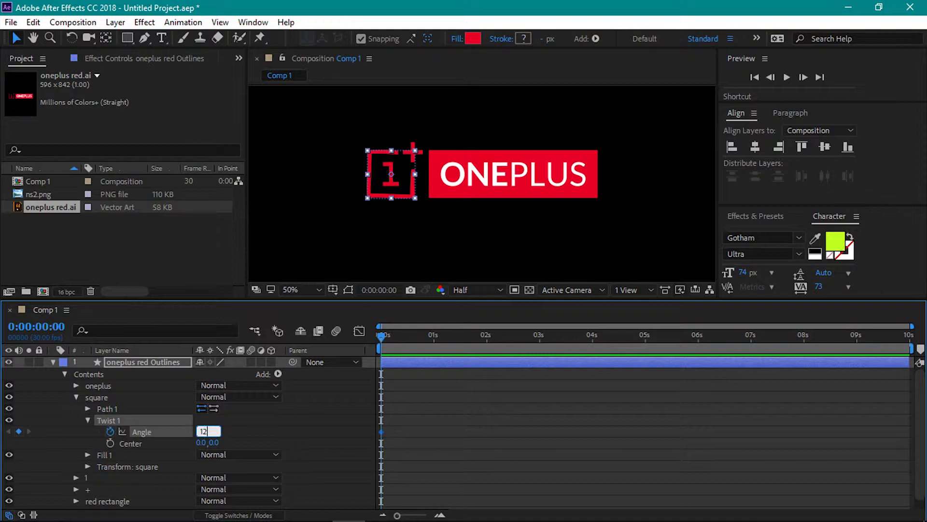
text(19)
click(290, 433)
At 0:00:00:20, set the square's Twist Angle to 0 to add a second keyframe
drag(381, 335, 416, 357)
click(403, 361)
drag(397, 515, 419, 515)
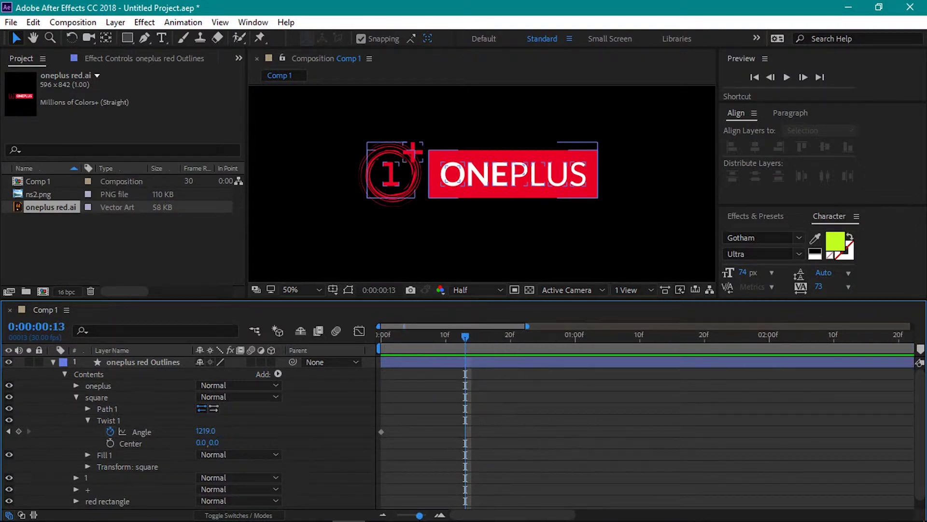
click(466, 336)
drag(469, 339, 514, 354)
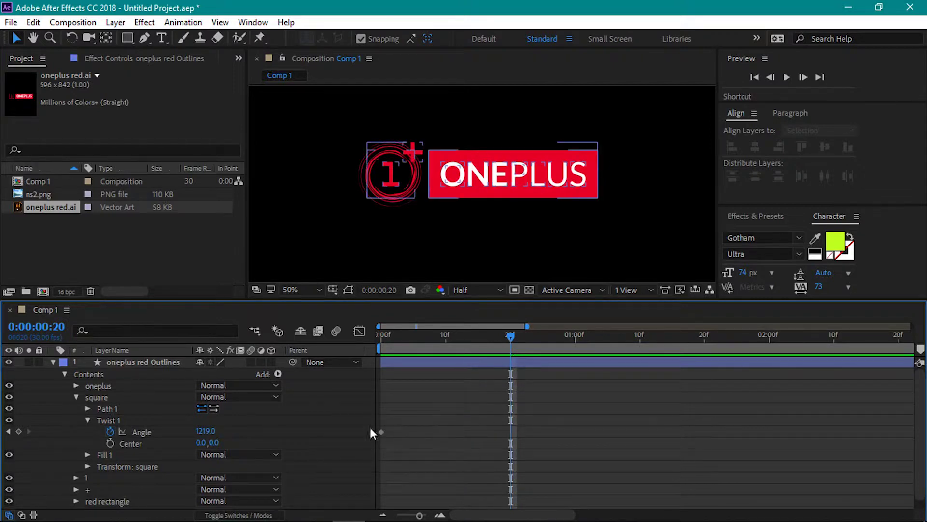
click(212, 431)
text(0)
key(Return)
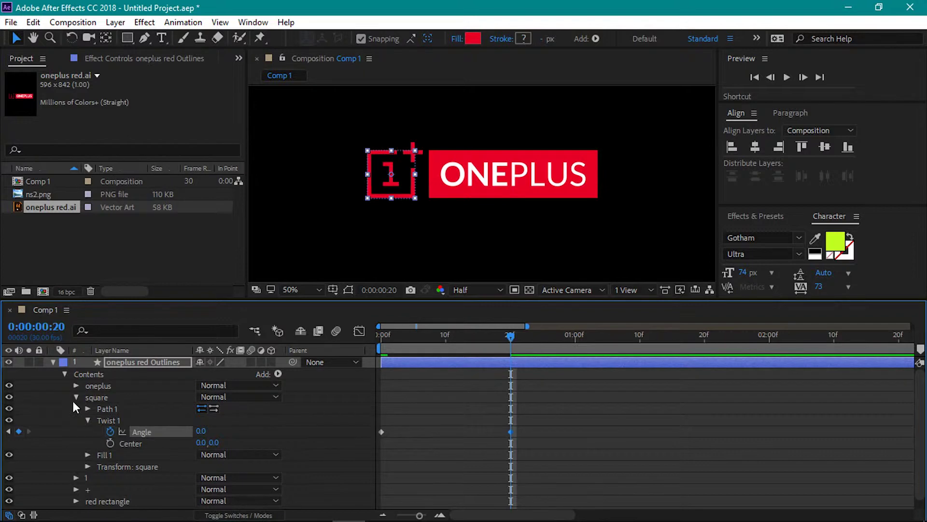
Add a Trim Paths operator to the red rectangle group
click(75, 396)
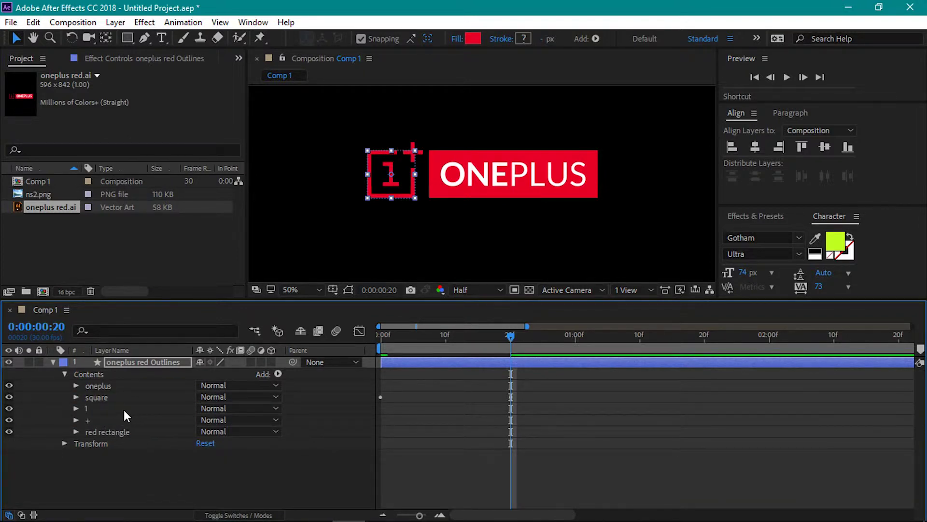
click(118, 430)
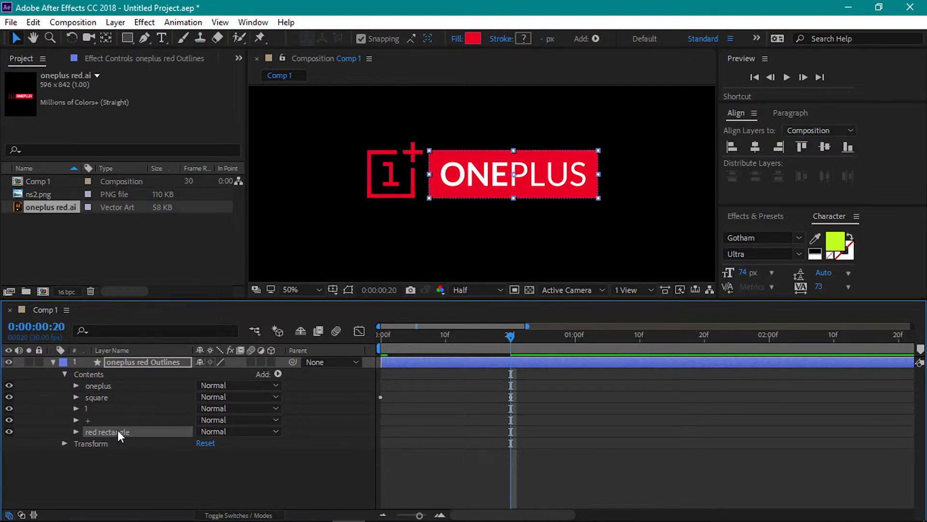
click(76, 432)
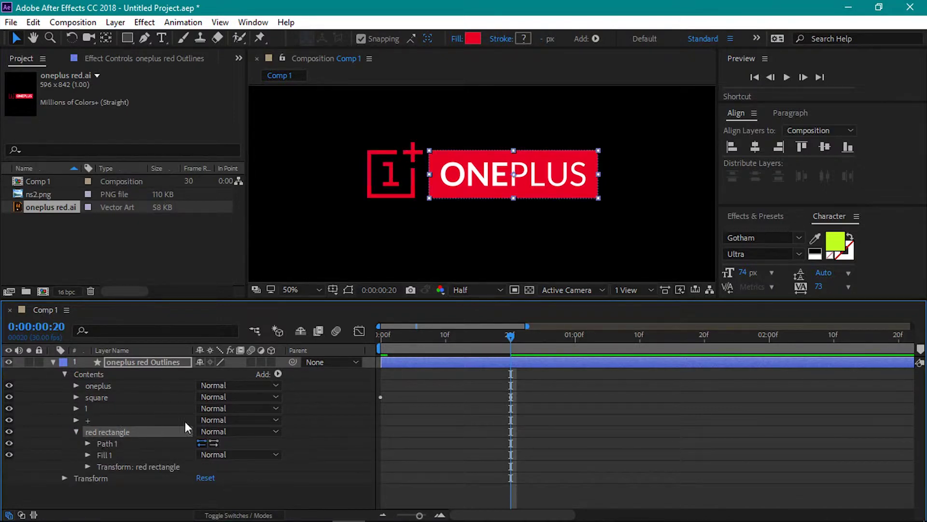
click(278, 374)
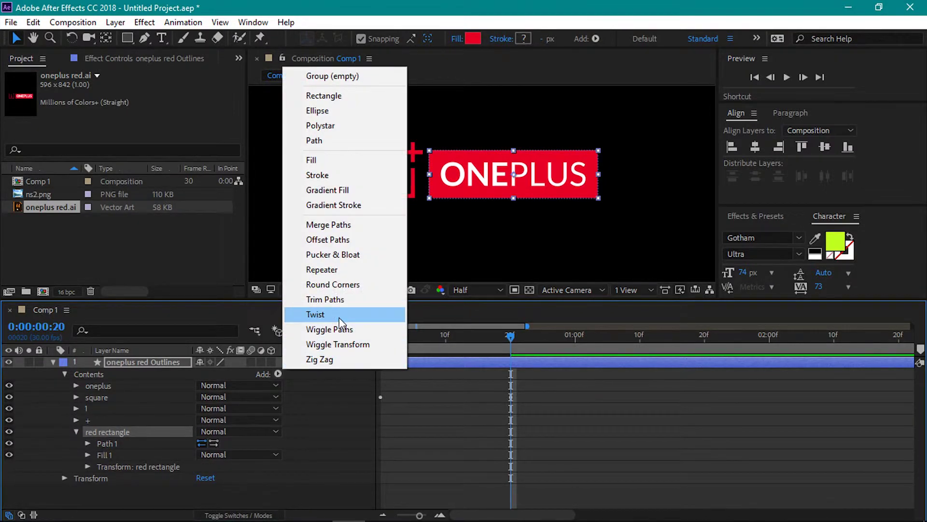
click(344, 299)
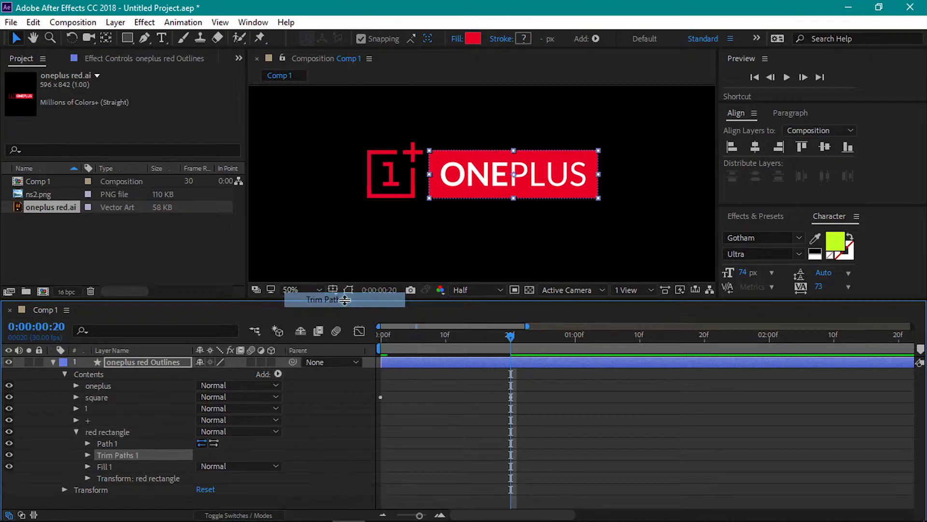
Keyframe the red rectangle's Trim Paths End at 0:00:00:10 with a value of 0%
click(89, 454)
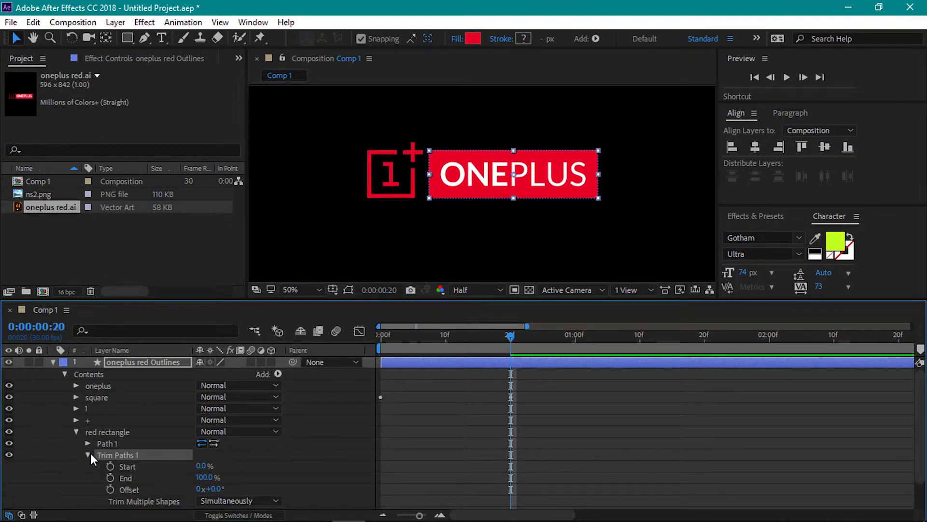
drag(512, 339, 445, 340)
click(110, 477)
click(202, 478)
text(0)
key(Return)
At 0:00:00:20, set the red rectangle's Trim Paths End to 100% to add a second keyframe
drag(445, 340, 514, 355)
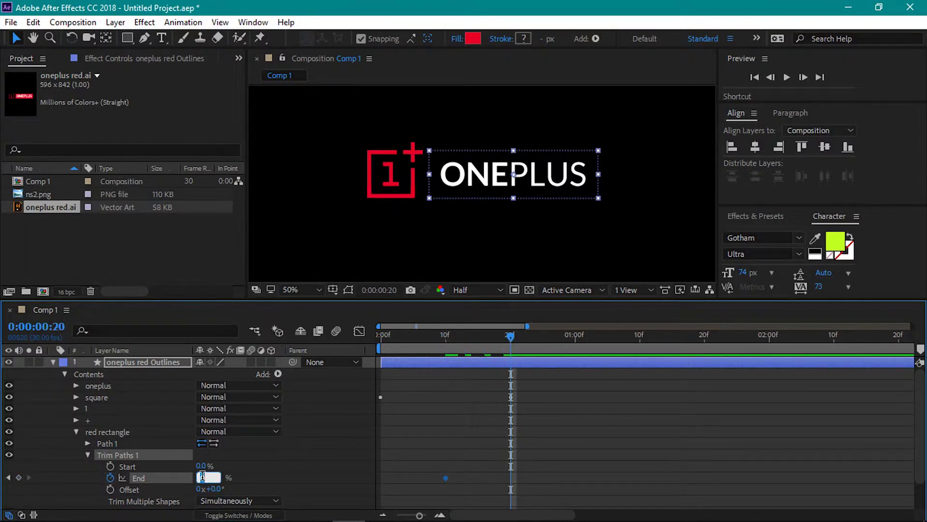
text(100)
key(Return)
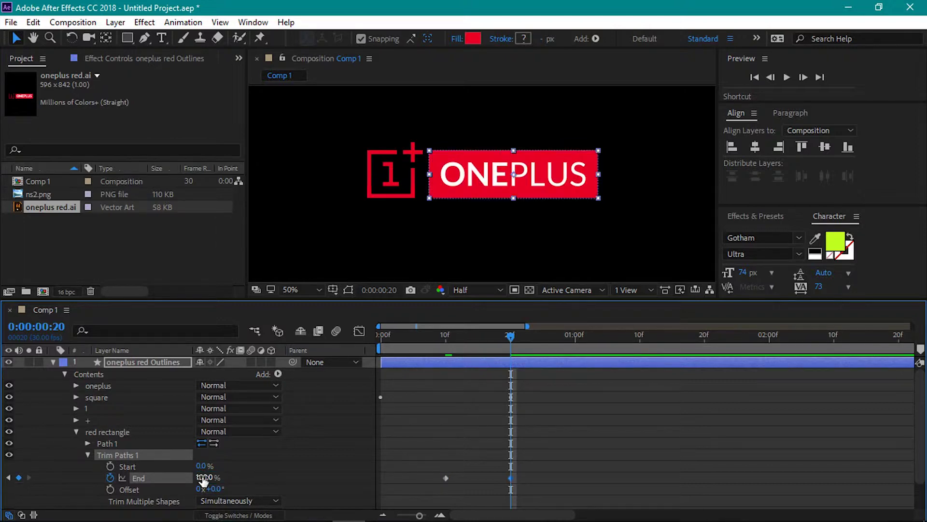
drag(514, 338, 511, 365)
click(510, 362)
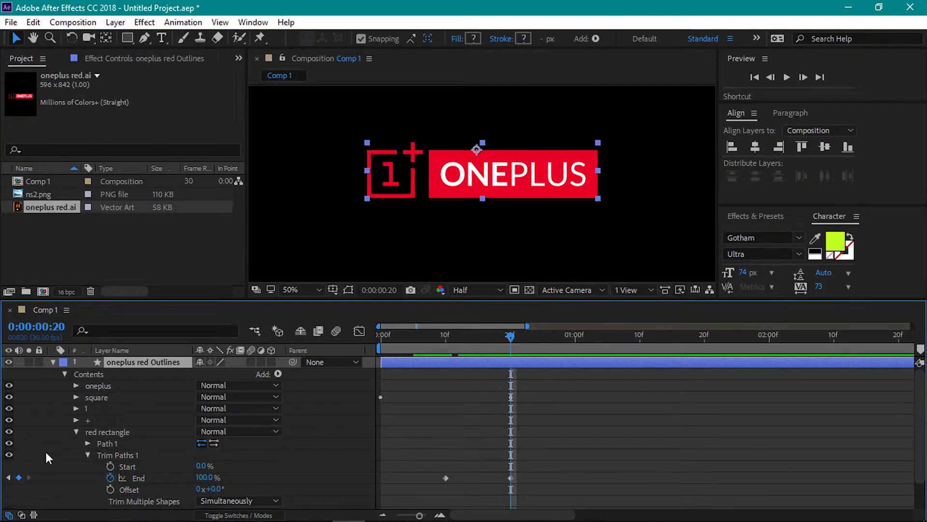
Add an Offset Paths operator to the + group
click(77, 431)
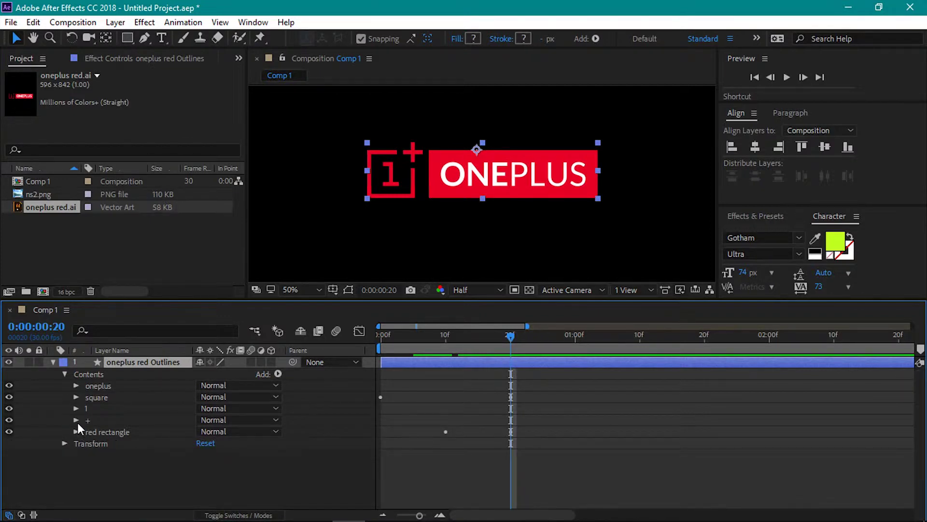
click(76, 420)
click(90, 419)
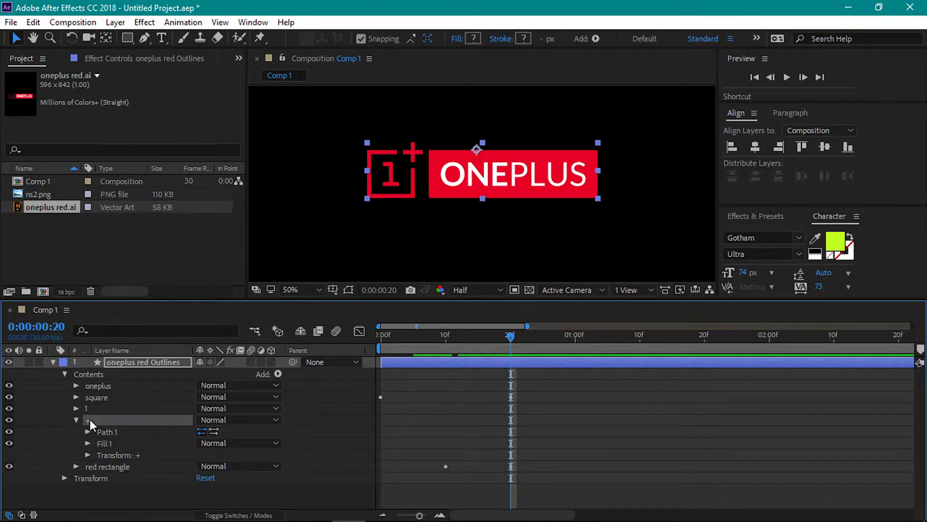
click(278, 374)
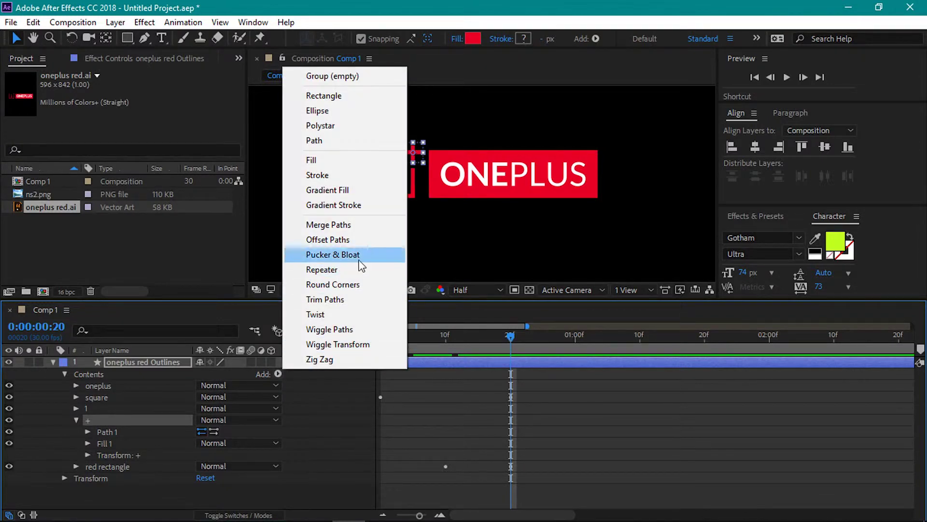
click(361, 239)
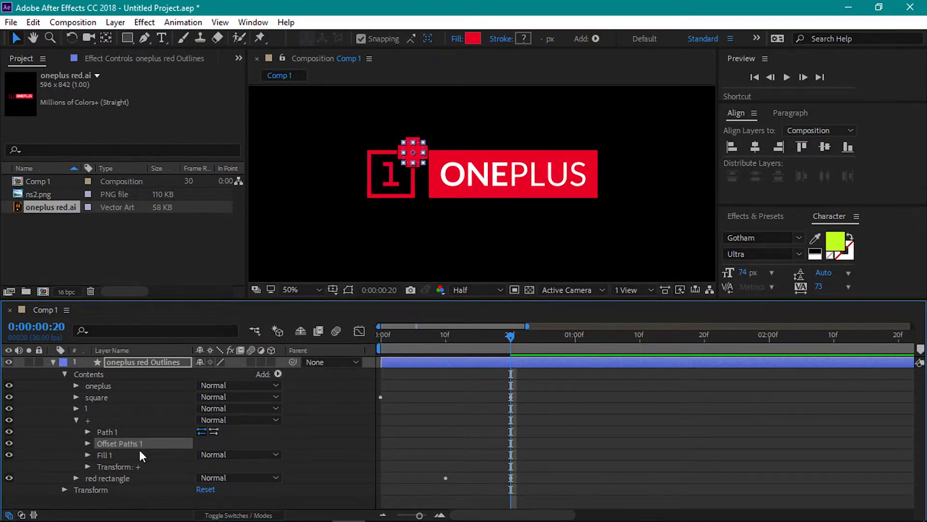
Set the + group's Offset Paths Amount to -2 and keyframe it at 0:00:00:20
click(87, 442)
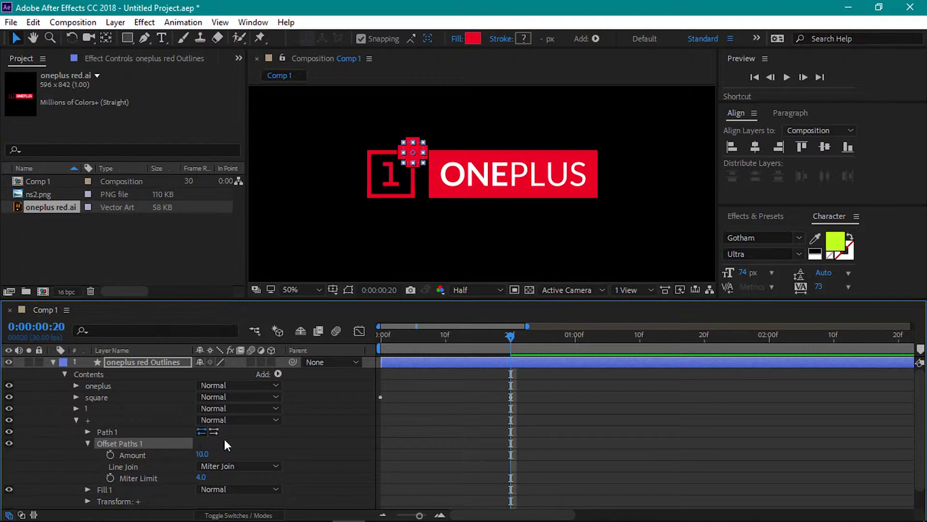
click(204, 454)
text(-20)
key(Return)
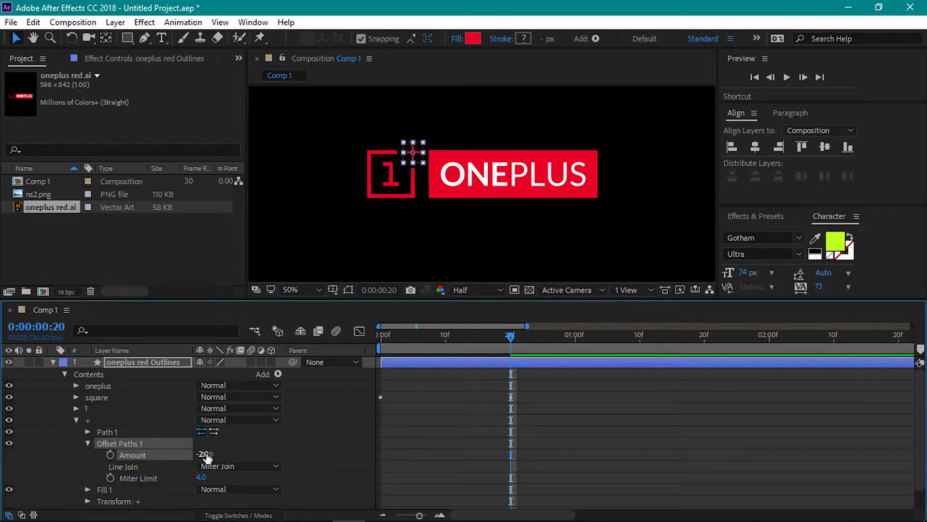
click(111, 455)
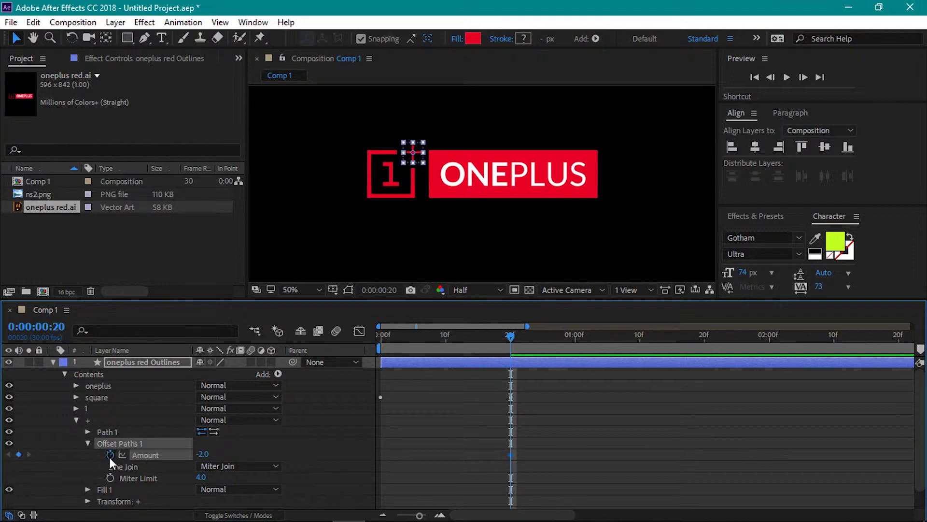
At 0:00:01:00, set the + group's Offset Paths Amount to 8 to add a keyframe
drag(513, 336, 579, 354)
click(202, 454)
text(8)
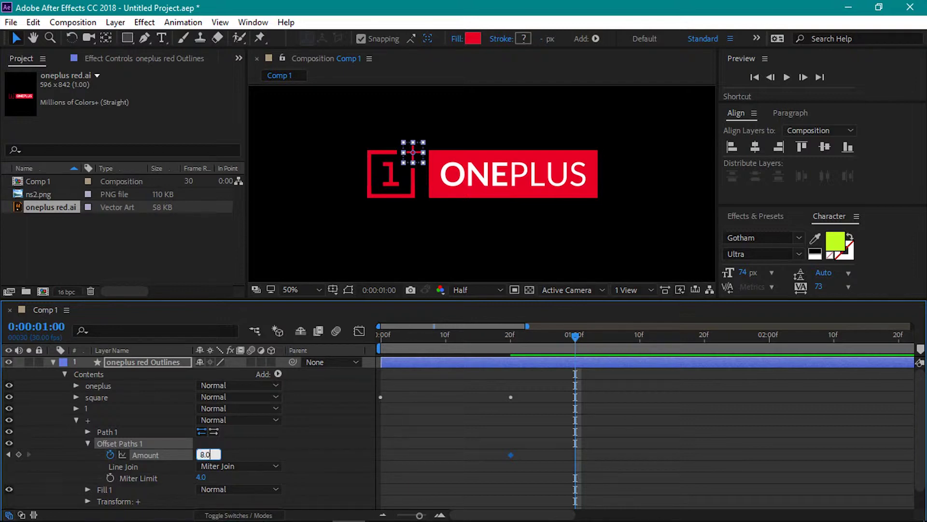
key(Return)
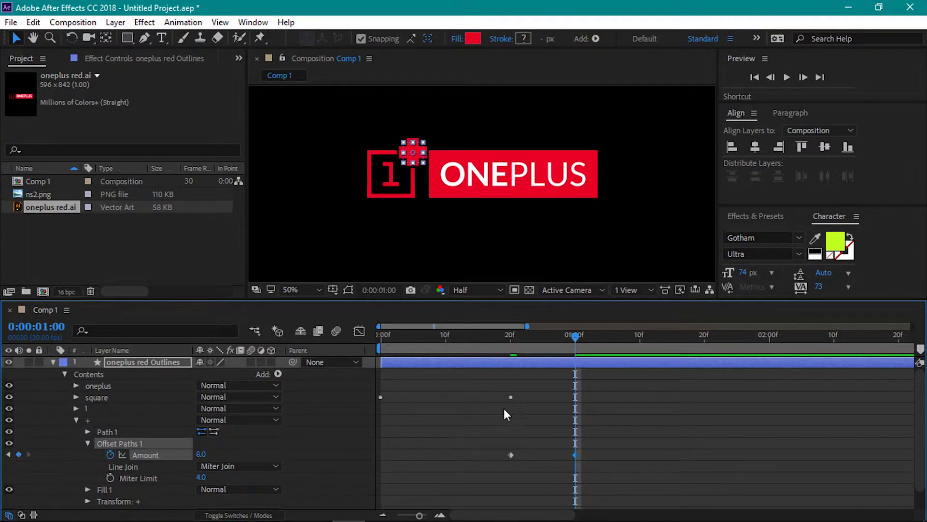
At 0:00:01:12, set the + group's Offset Paths Amount to 0 to add a third keyframe
drag(576, 337, 656, 340)
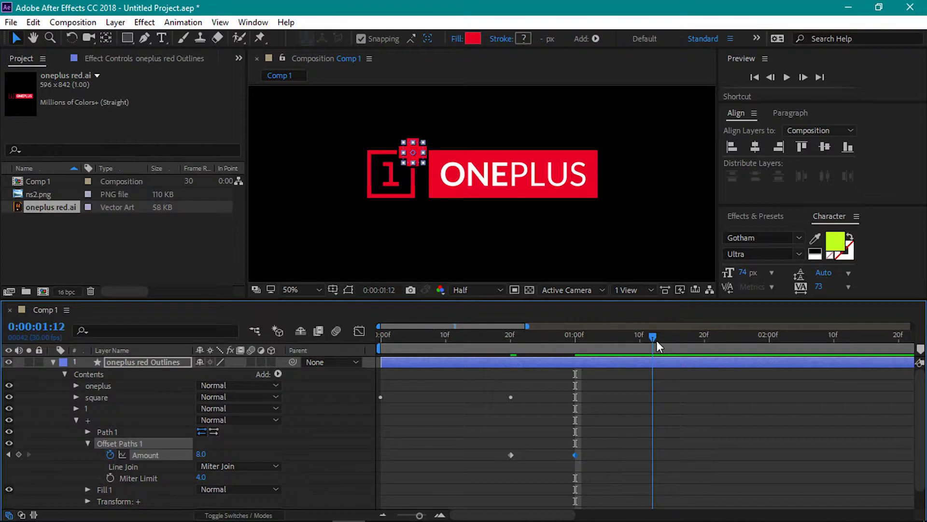
click(201, 455)
text(0)
key(Return)
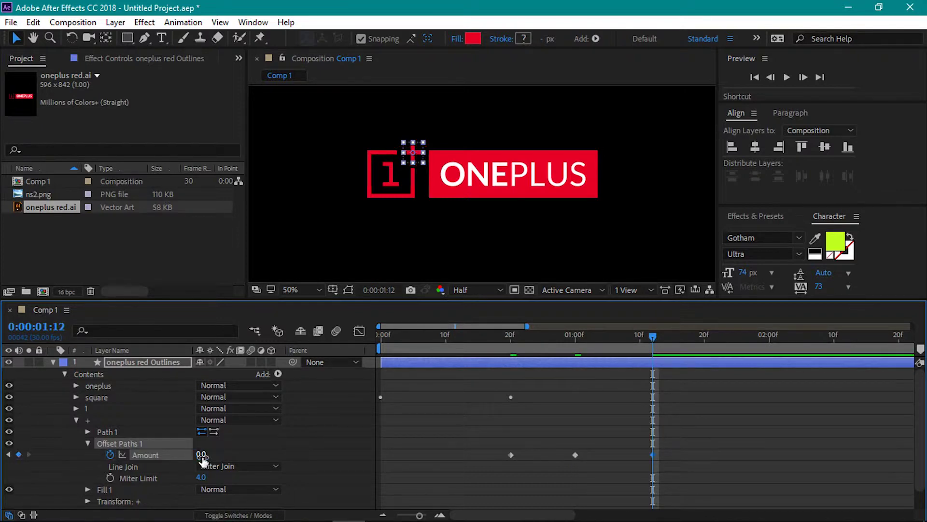
Turn on keyframing for the Scale and Opacity of group 1 at 0:00:01:00
click(75, 419)
click(85, 408)
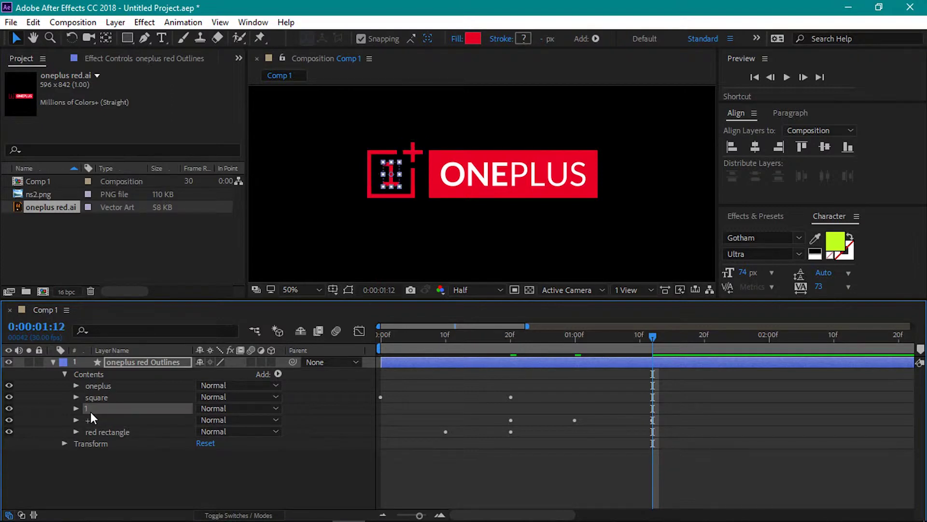
click(75, 408)
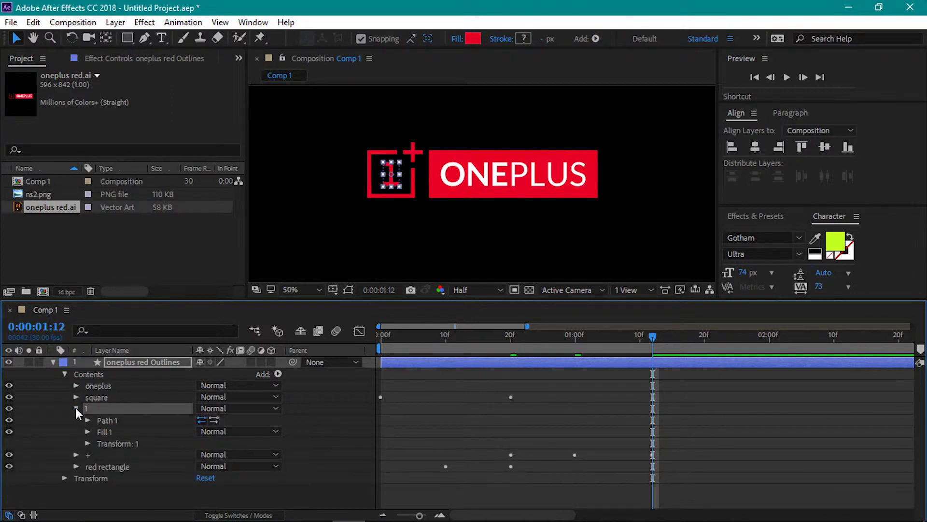
click(88, 443)
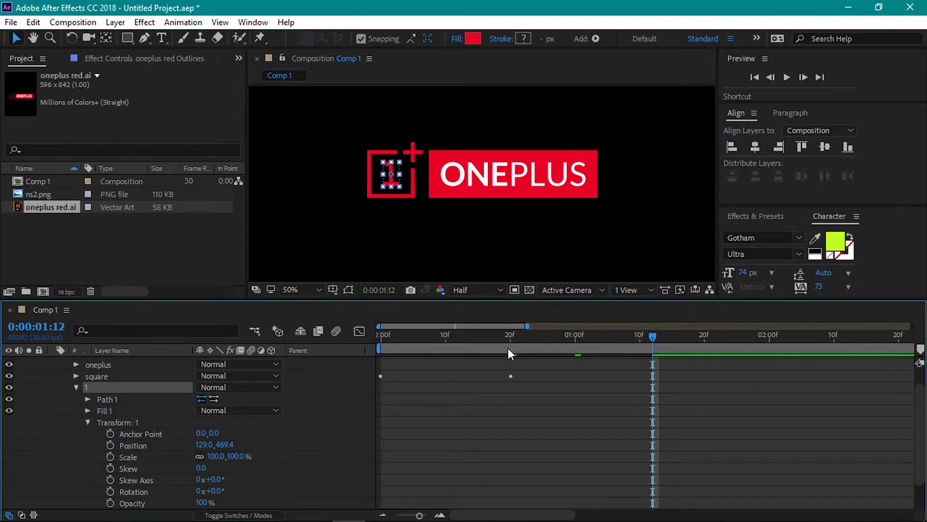
drag(652, 335, 573, 339)
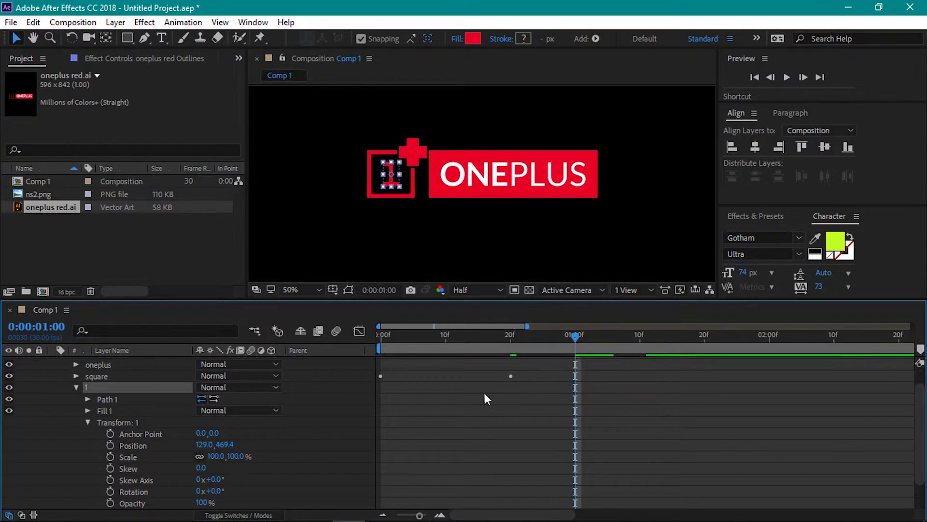
click(110, 457)
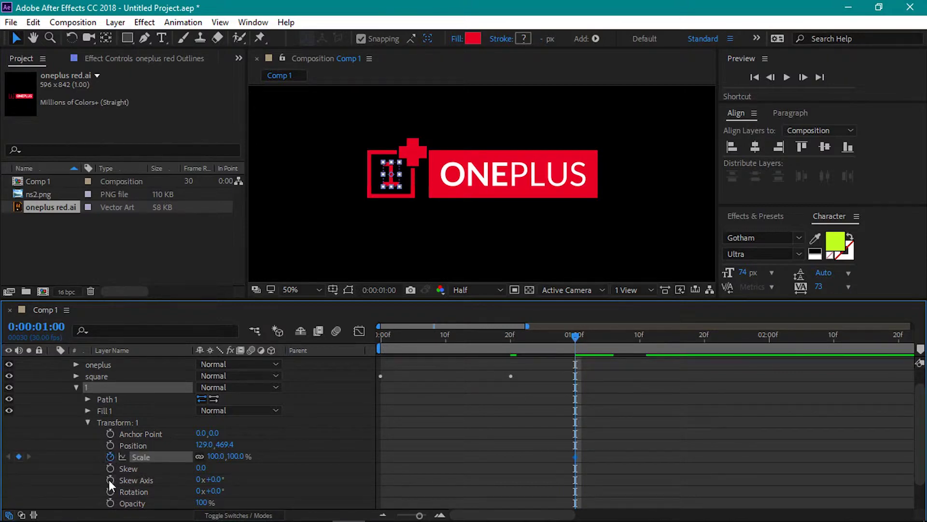
click(110, 502)
Set both the Scale and the Opacity of group 1 to 0% at 0:00:01:00
click(214, 457)
text(0)
key(Return)
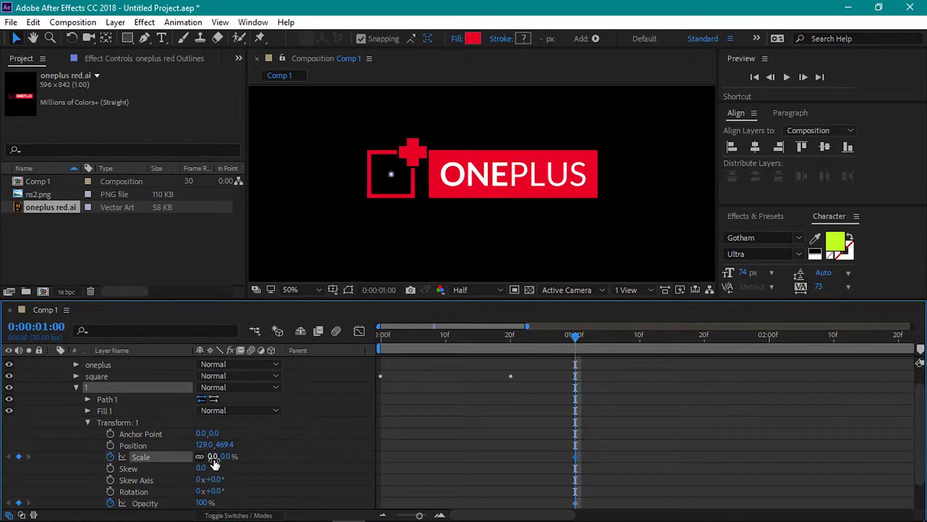
click(205, 503)
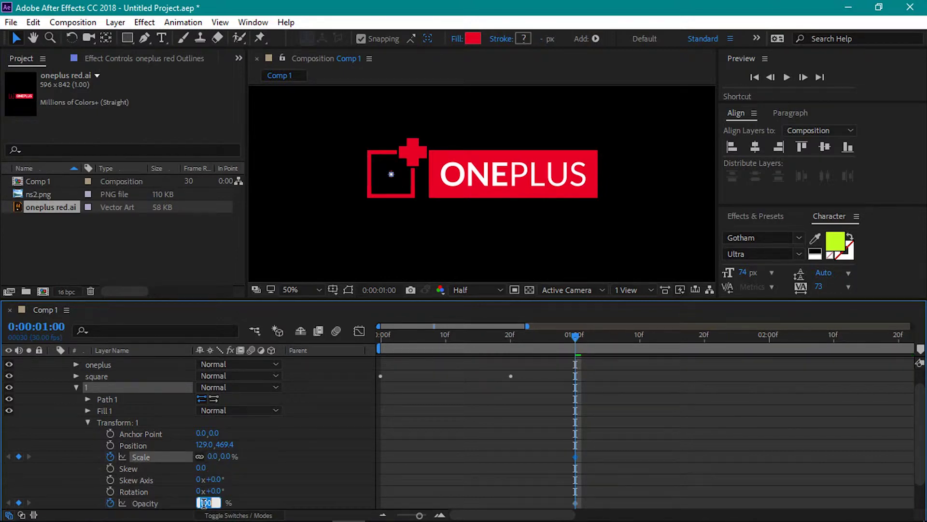
text(0)
key(Return)
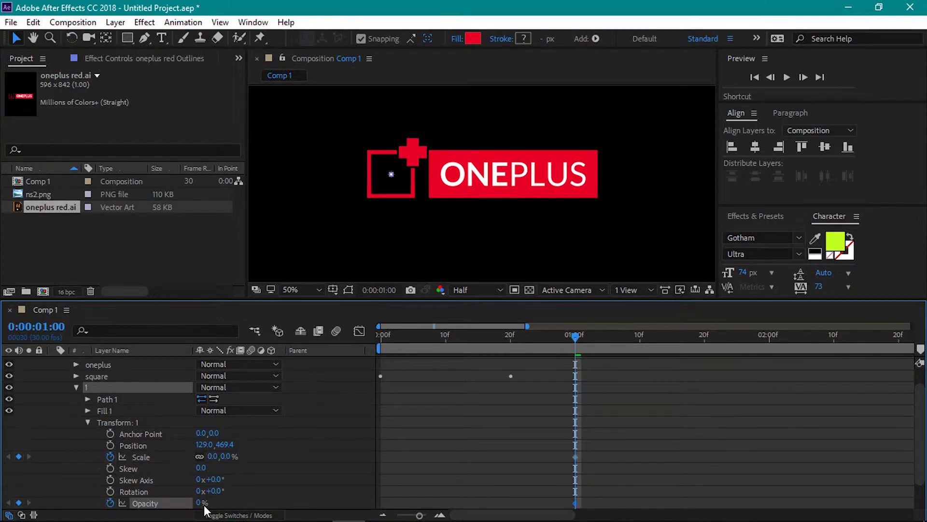
At 0:00:01:17, set the Scale and Opacity of group 1 to 100% to add closing keyframes
drag(574, 334, 688, 364)
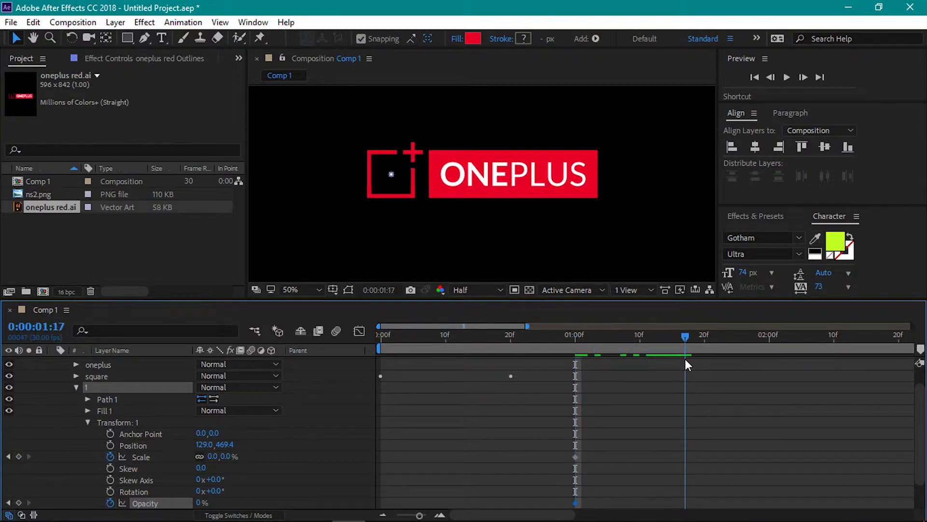
click(213, 456)
text(100)
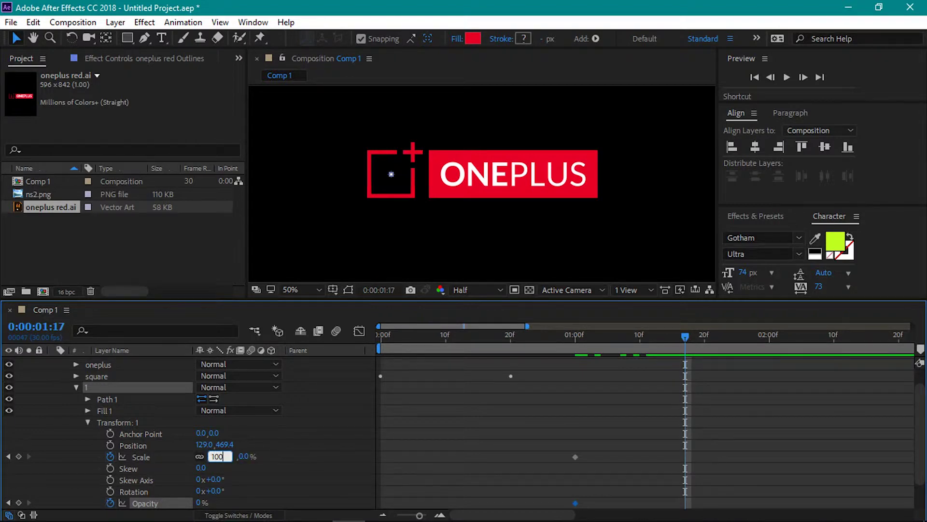
key(Return)
click(200, 503)
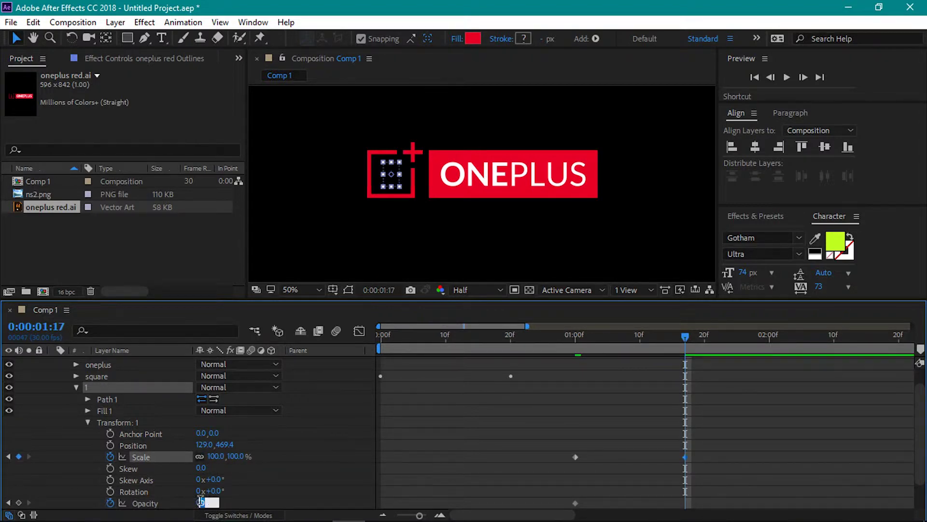
text(100)
key(Return)
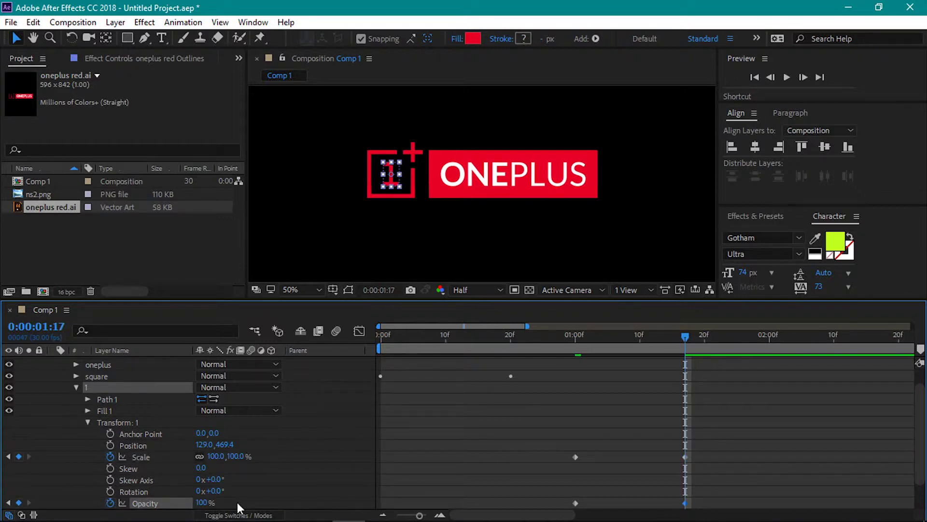
Add a Trim Paths operator to the oneplus text group and expand its properties
click(87, 422)
click(77, 407)
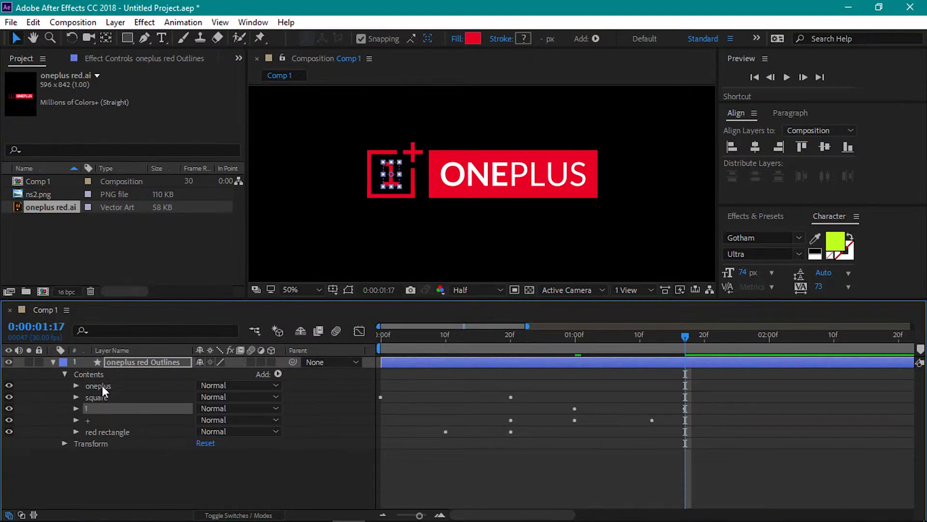
click(98, 385)
click(75, 385)
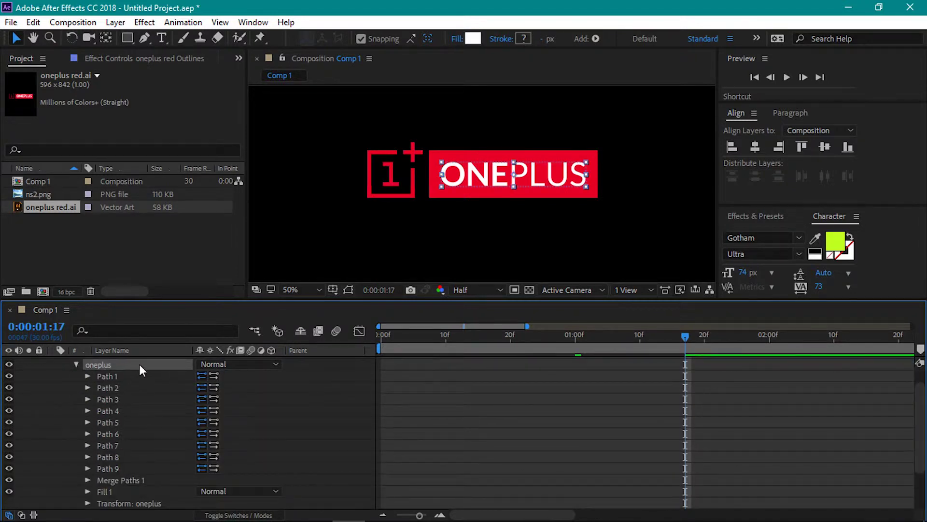
scroll(279, 402, up, 2)
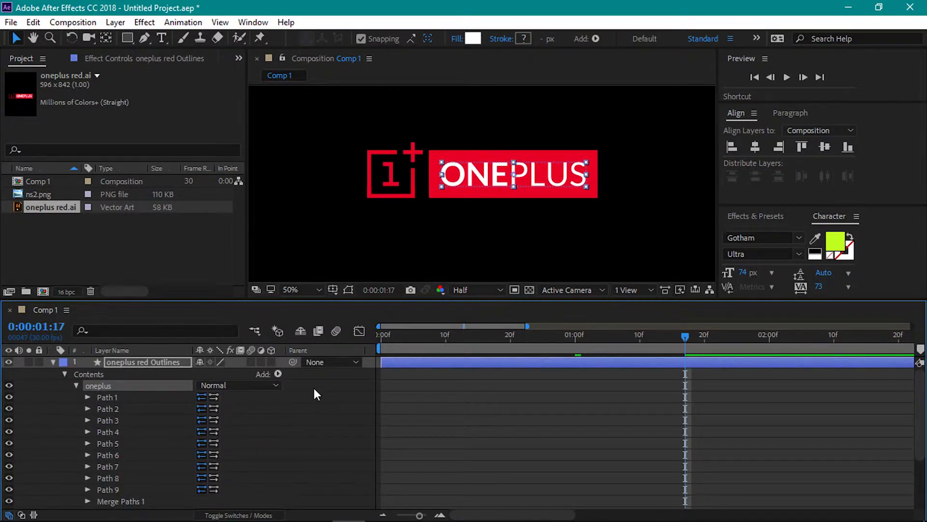
click(279, 374)
click(381, 300)
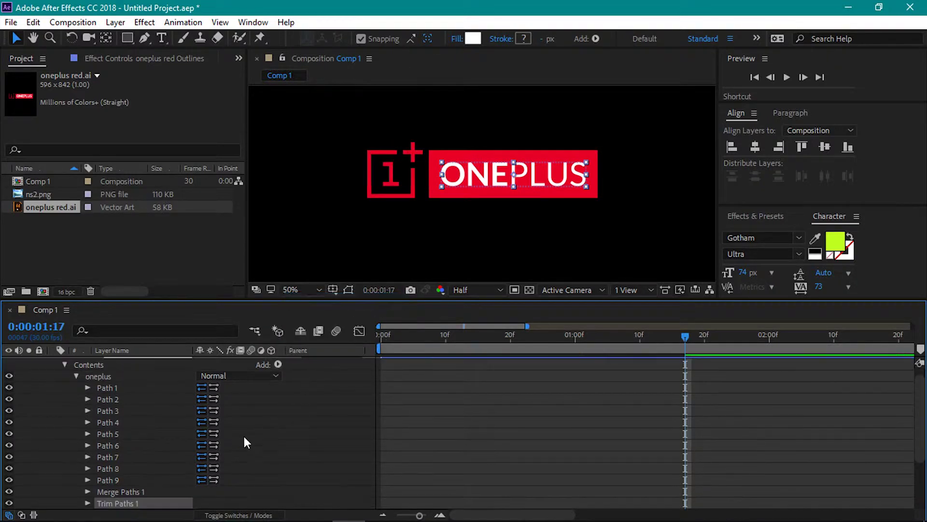
click(87, 503)
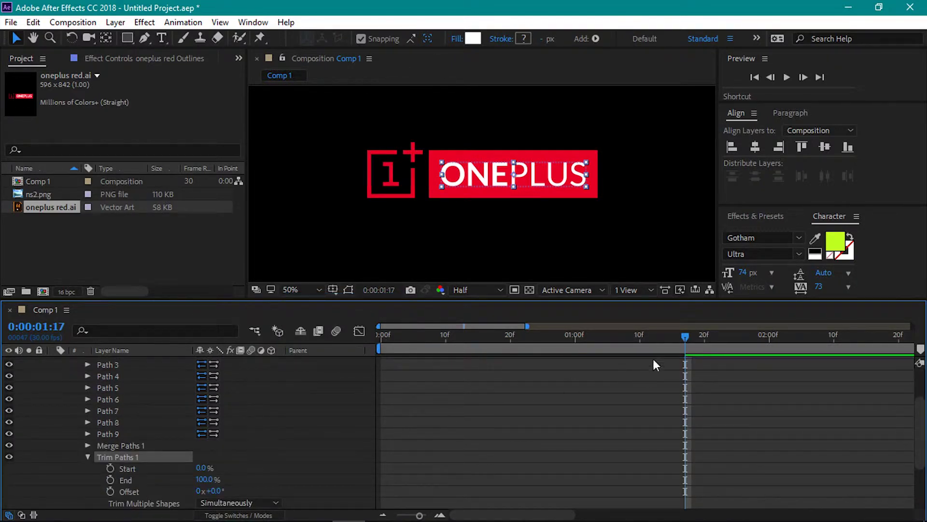
At 0:00:01:00, set the oneplus group's Trim Paths Start to 100% and turn on its keyframing
drag(686, 335, 577, 343)
key(F2)
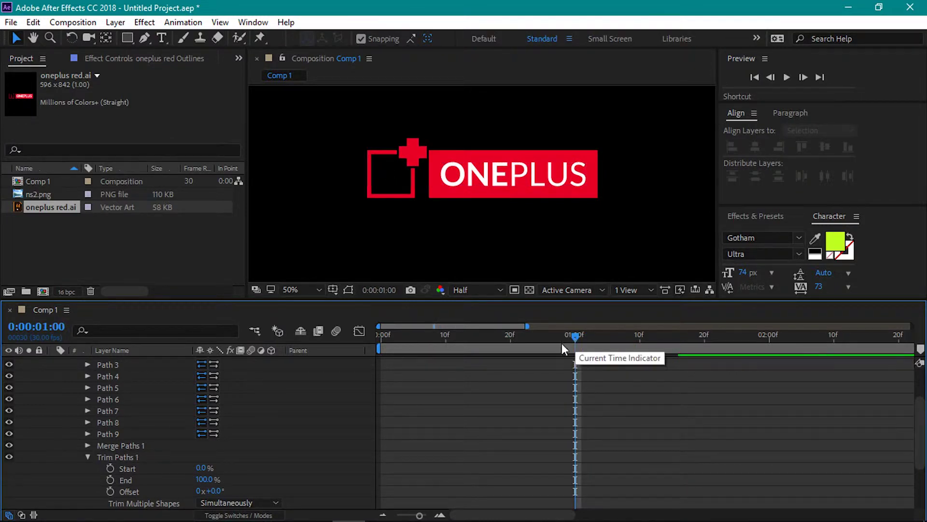
click(127, 469)
click(201, 468)
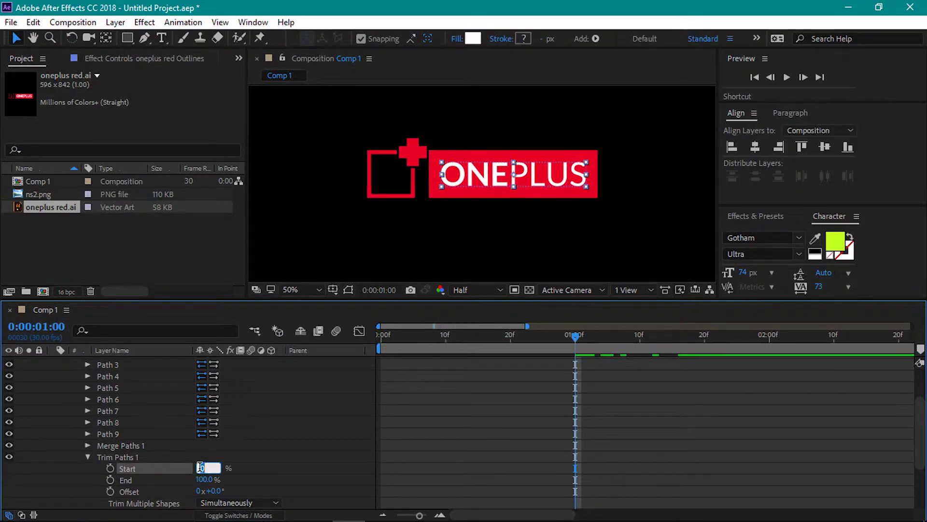
text(100)
key(Return)
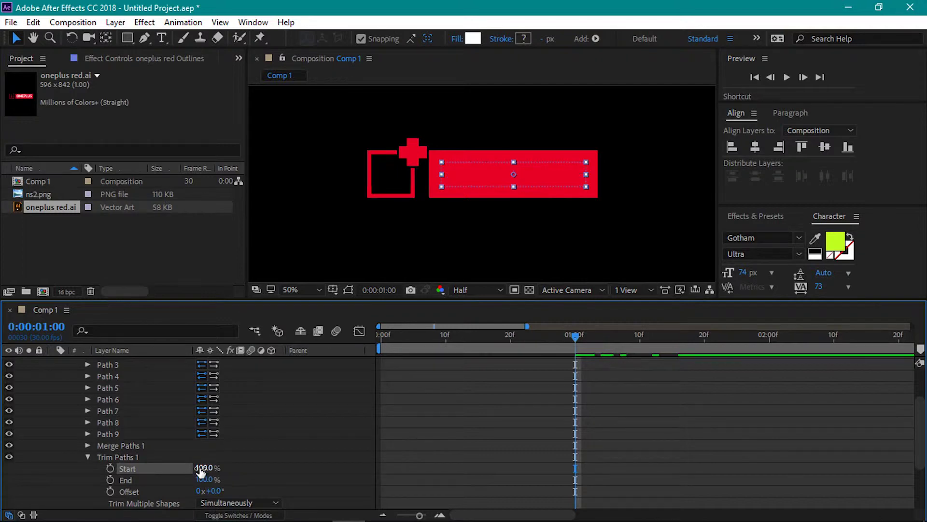
click(110, 469)
At 0:00:01:25, set the oneplus group's Trim Paths Start to 0% to add a closing keyframe
drag(578, 335, 734, 337)
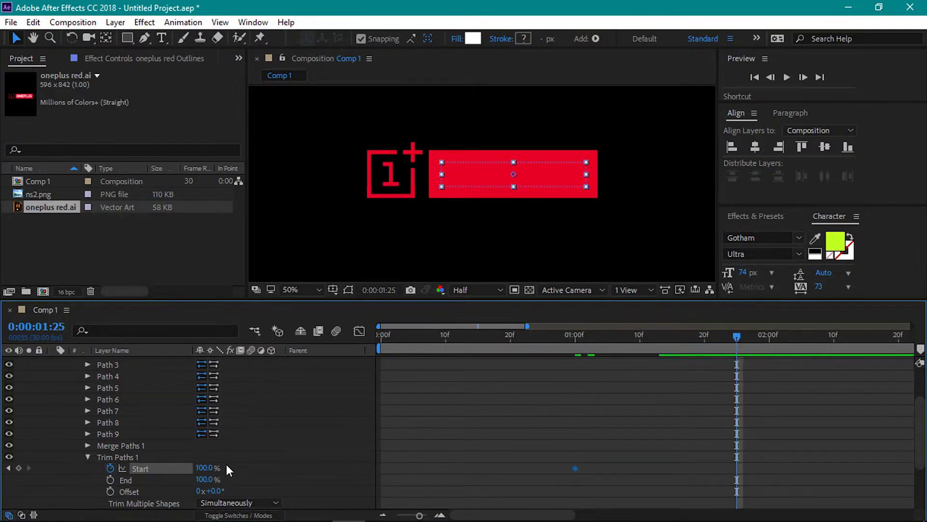
click(207, 468)
text(0)
key(Return)
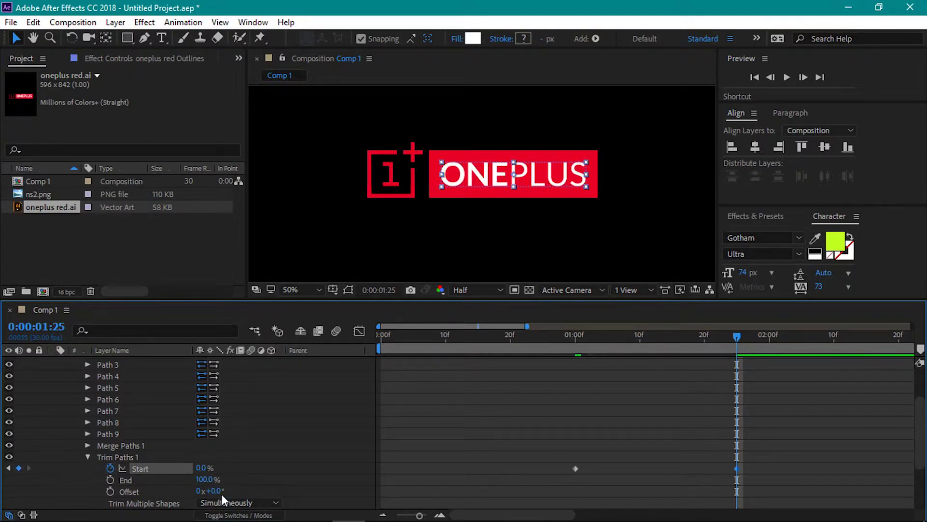
Set the oneplus group's Trim Paths Offset to 52° and collapse the layer's Contents
click(218, 491)
text(52)
key(Return)
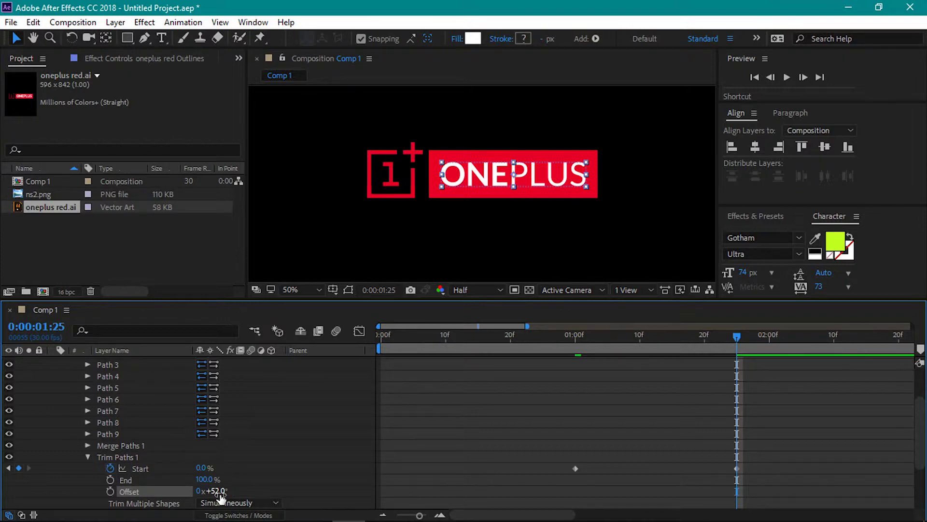
click(87, 457)
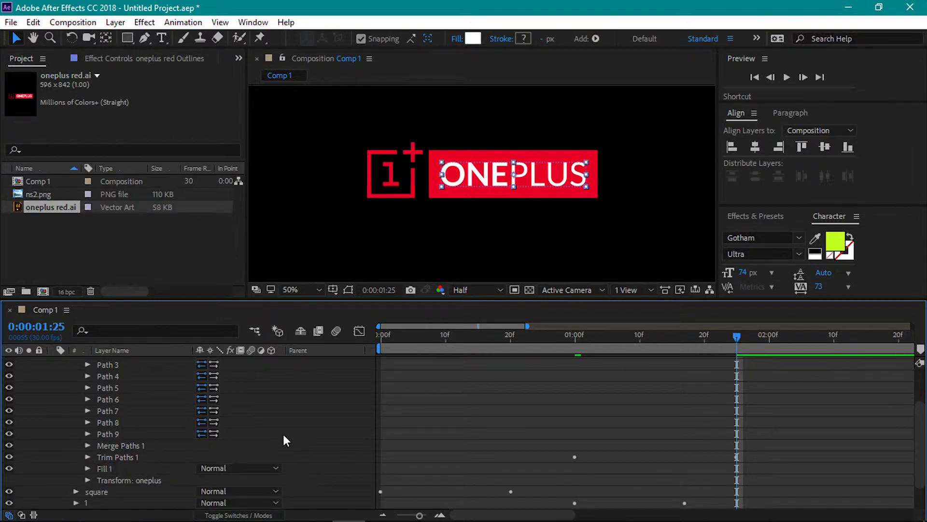
scroll(285, 432, up, 3)
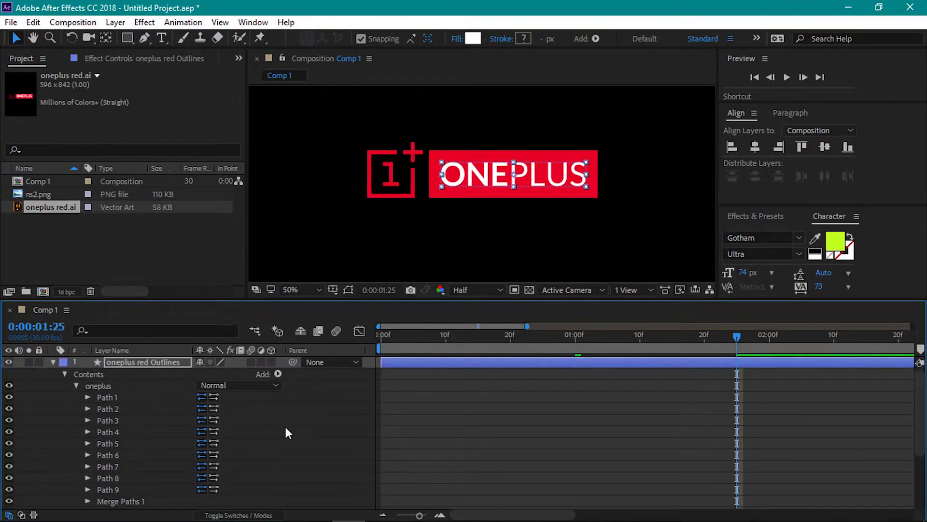
click(74, 382)
click(64, 375)
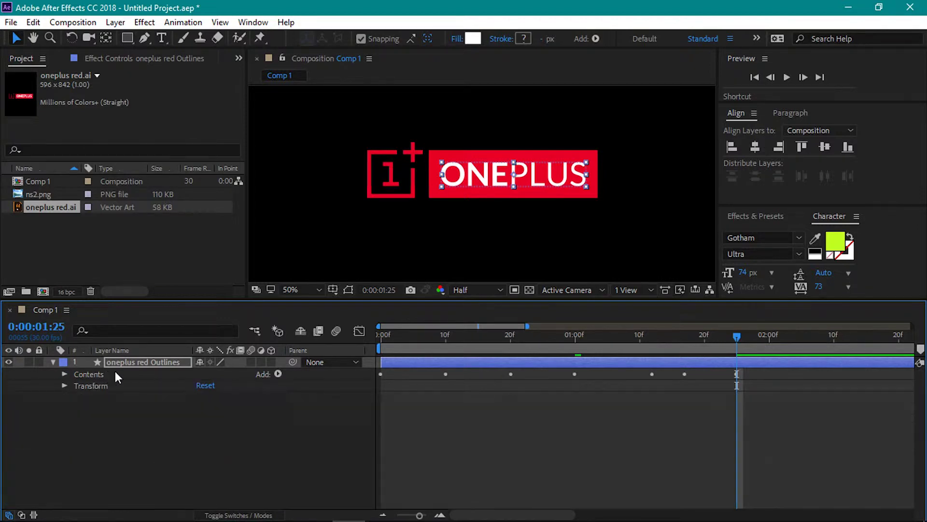
Reveal all keyframed properties of the oneplus red Outlines layer and apply Easy Ease to every keyframe
click(137, 365)
key(u)
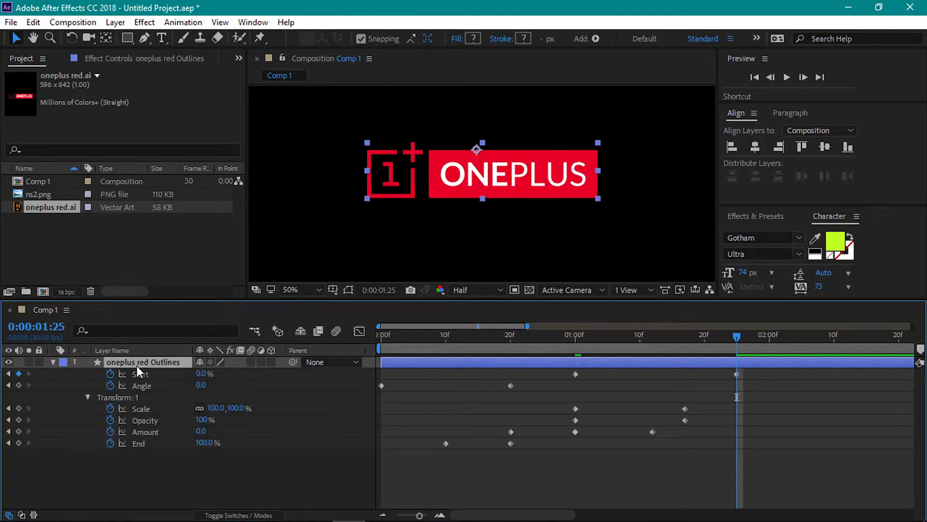
drag(762, 374, 371, 450)
right_click(445, 443)
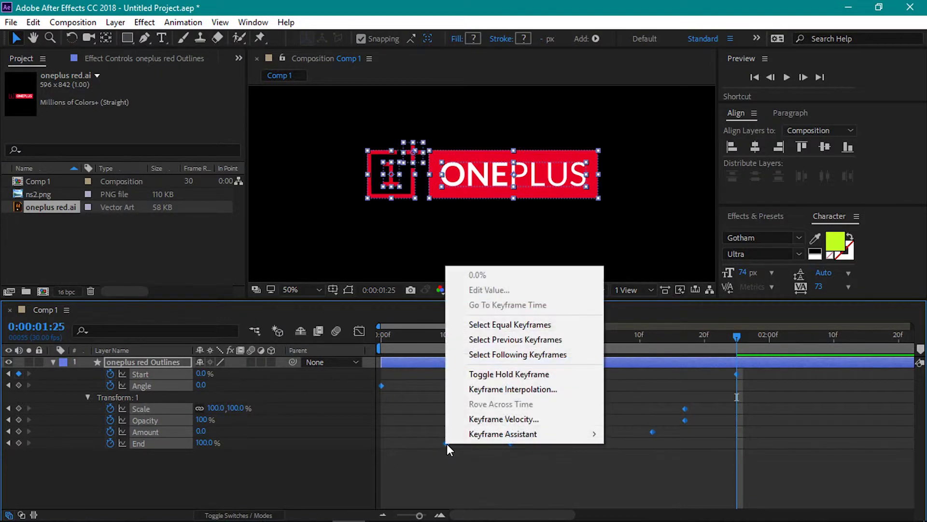
mouse_move(507, 434)
click(622, 345)
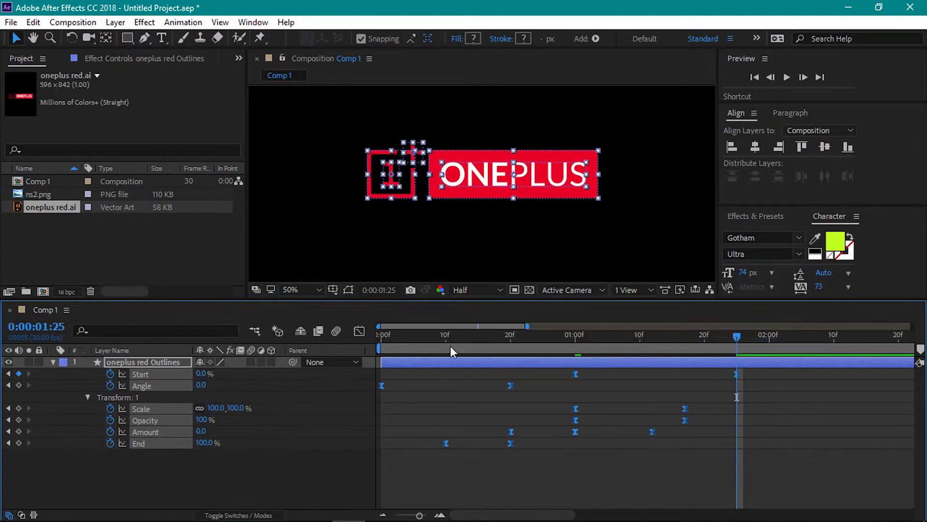
Reshape the speed curves of all keyframes in the Graph Editor so each motion starts slowly and peaks late
click(360, 331)
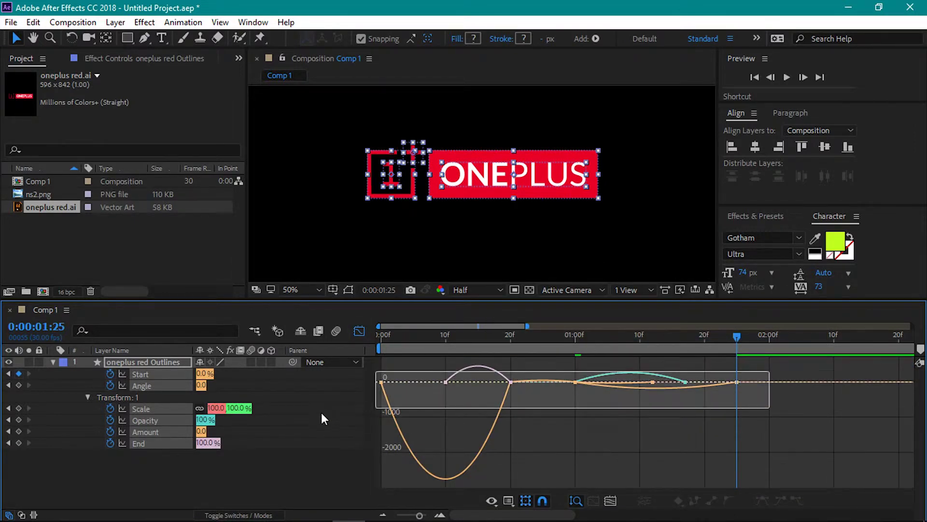
click(382, 382)
drag(404, 383, 464, 387)
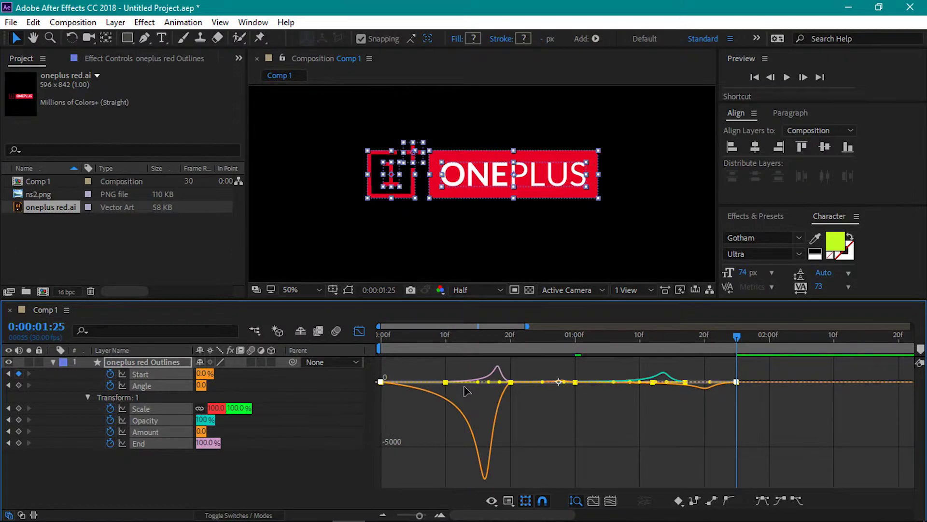
click(359, 331)
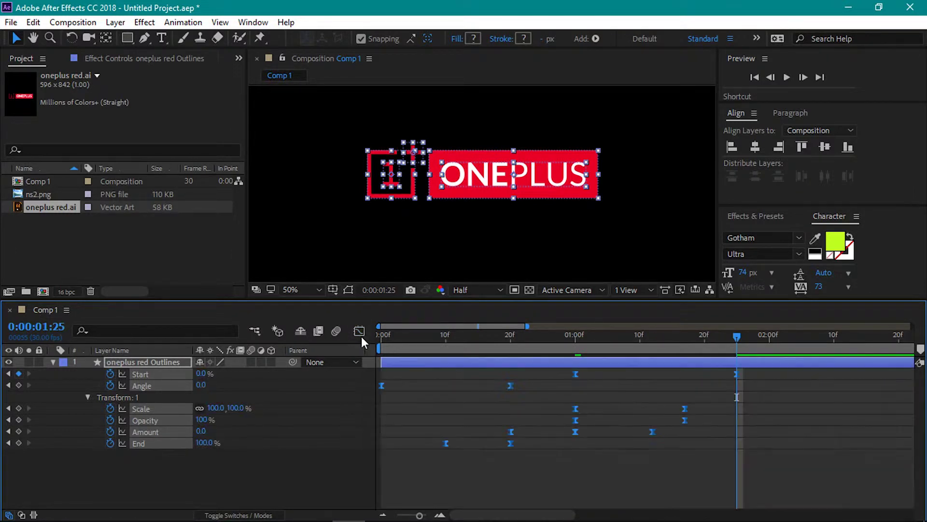
click(56, 361)
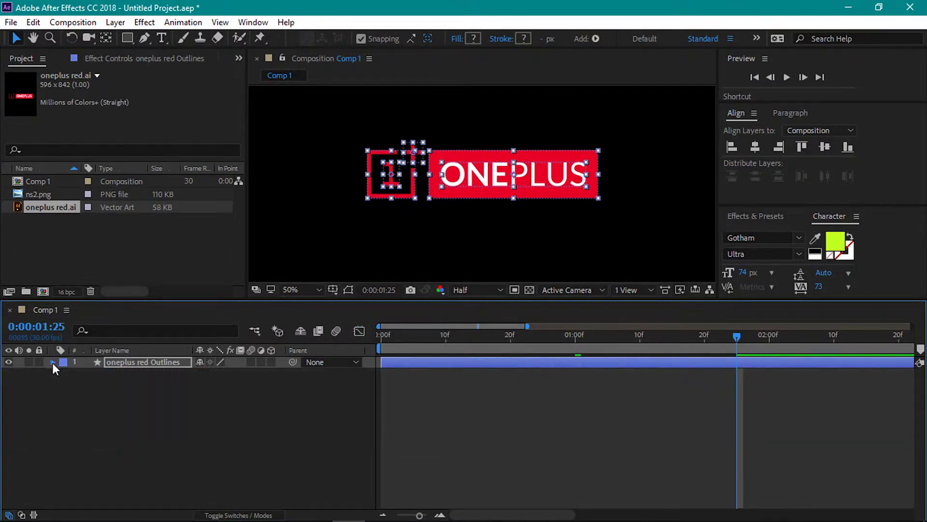
At 0:00:00:00, turn on Opacity keyframing in the + group's Transform and set the Opacity to 0%
click(53, 363)
click(75, 385)
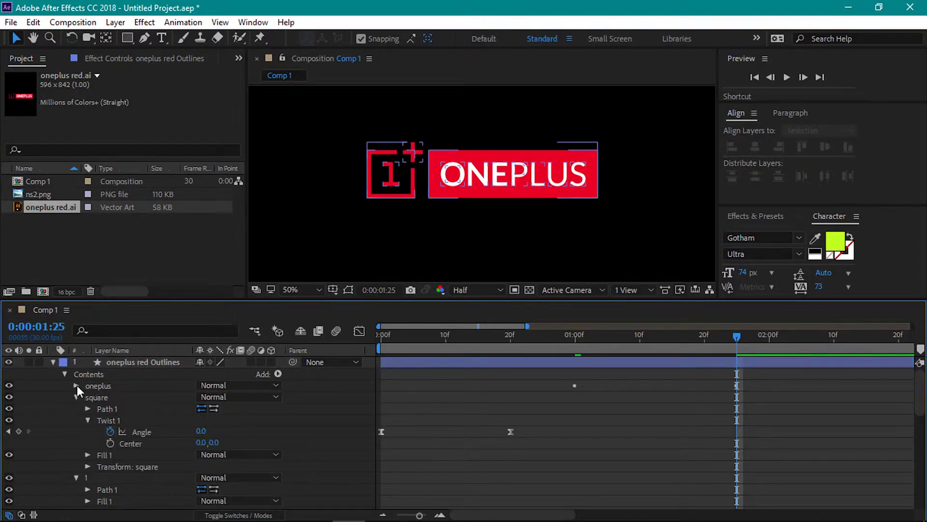
scroll(375, 420, down, 1)
scroll(338, 426, down, 2)
click(603, 383)
drag(736, 336, 370, 347)
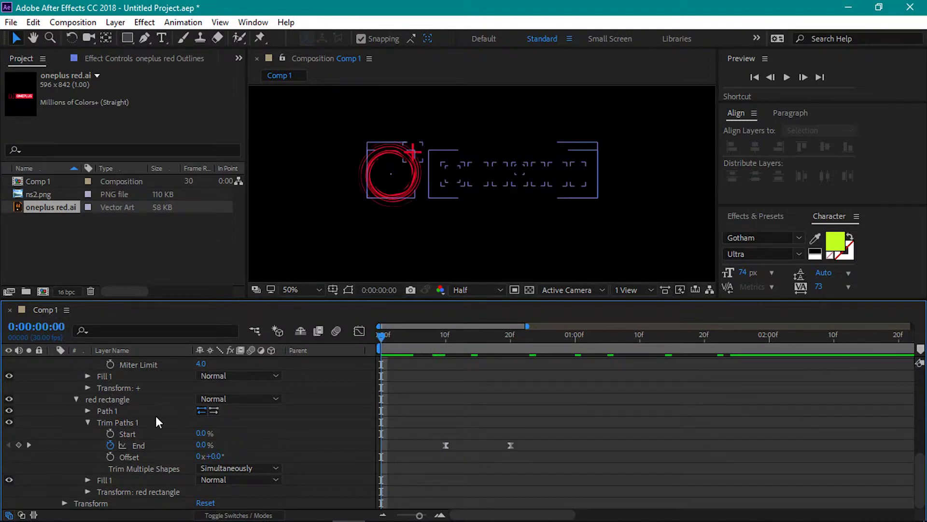
scroll(156, 415, up, 1)
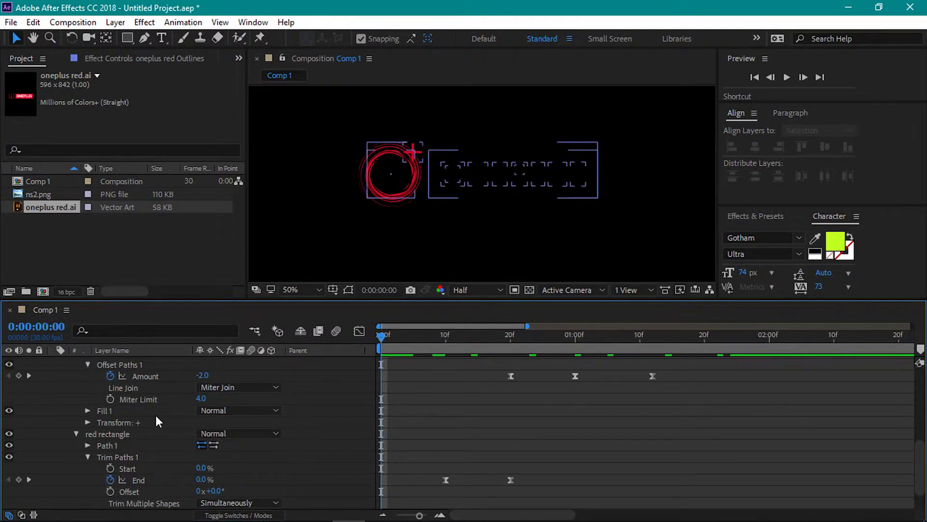
click(87, 421)
click(112, 504)
click(200, 502)
text(0)
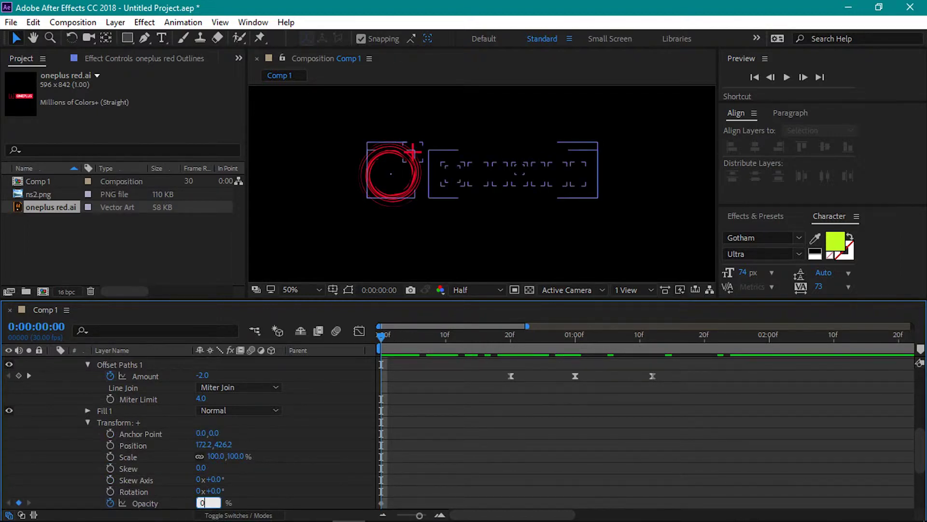
key(Return)
At 0:00:00:20, set the + group's Opacity to 100% to add a second keyframe
drag(383, 335, 511, 366)
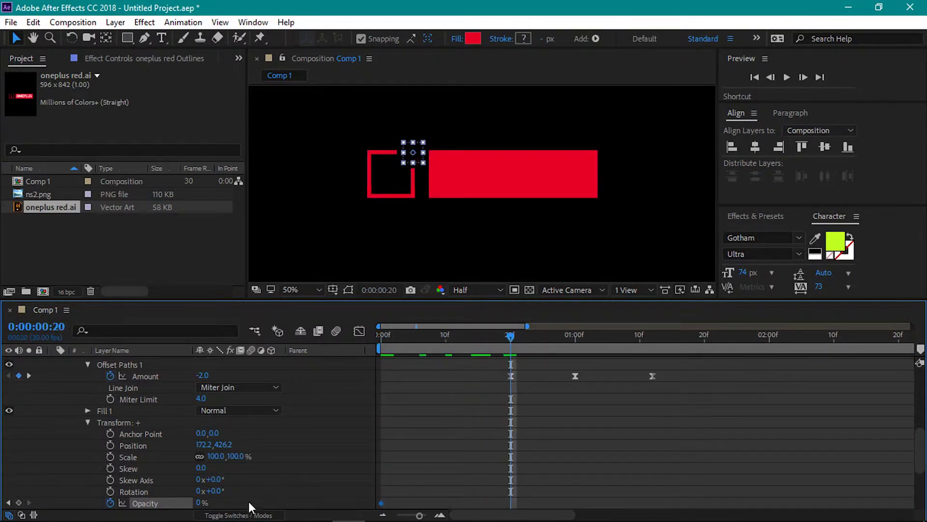
click(199, 502)
text(100)
key(Return)
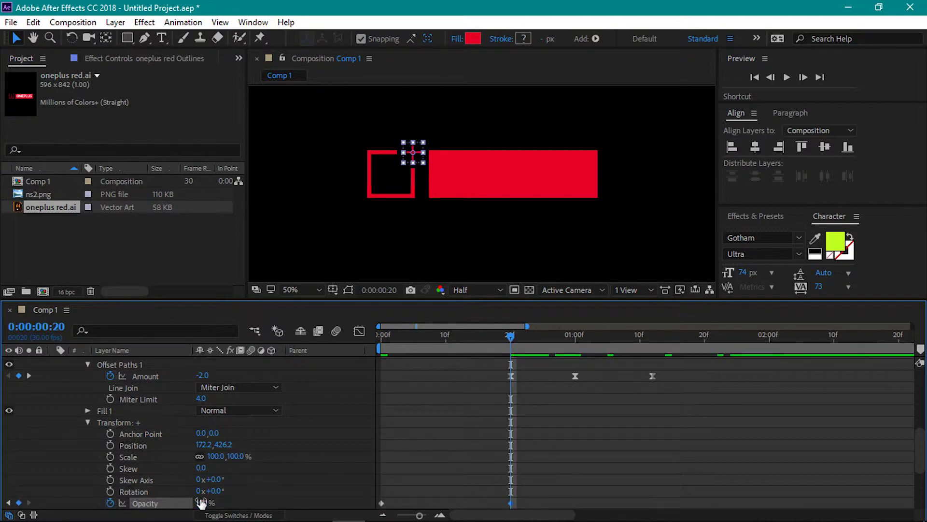
Convert the + group's first Opacity keyframe to a hold keyframe, check the result at 0:00:00:25 and collapse the Transform properties
right_click(380, 503)
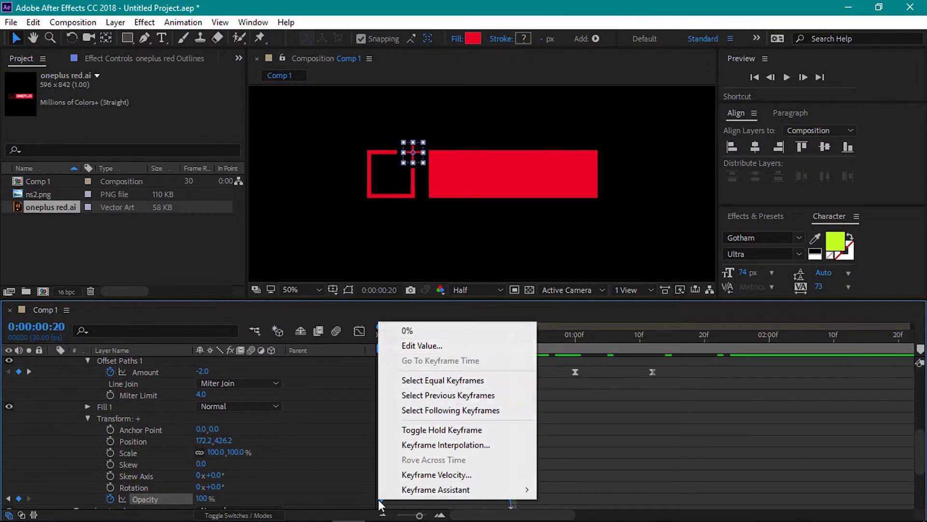
click(416, 428)
mouse_move(513, 336)
mouse_down()
mouse_move(414, 337)
mouse_move(705, 376)
mouse_move(542, 379)
mouse_up()
click(344, 417)
click(88, 418)
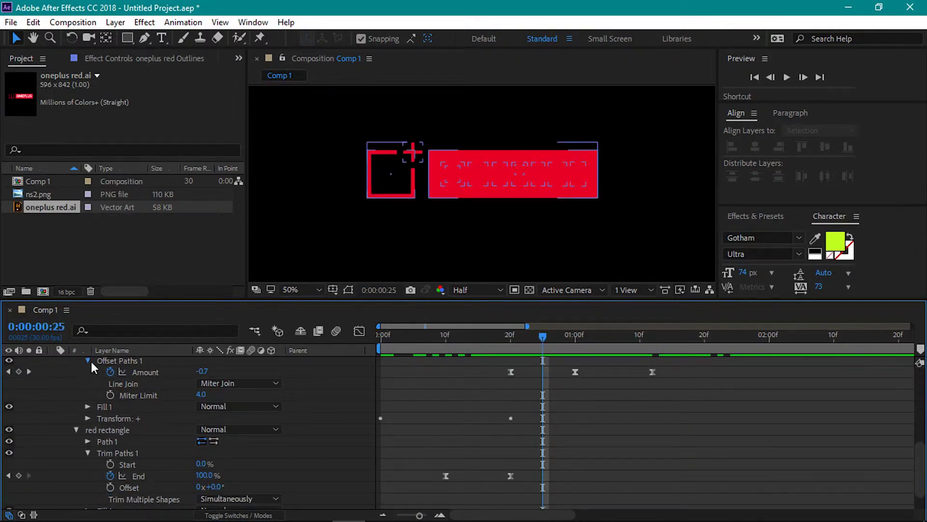
Pre-compose the oneplus red Outlines layer into a new composition named oneplus
click(129, 363)
right_click(130, 367)
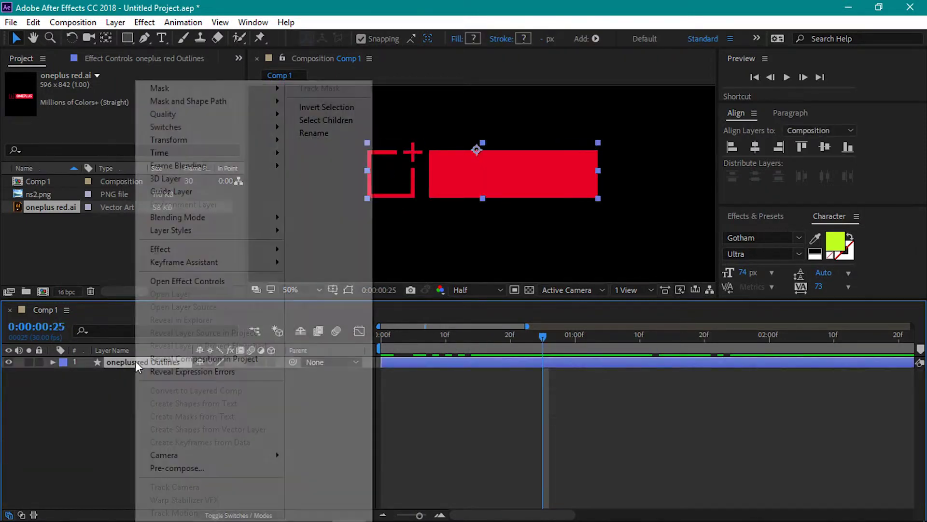
click(193, 468)
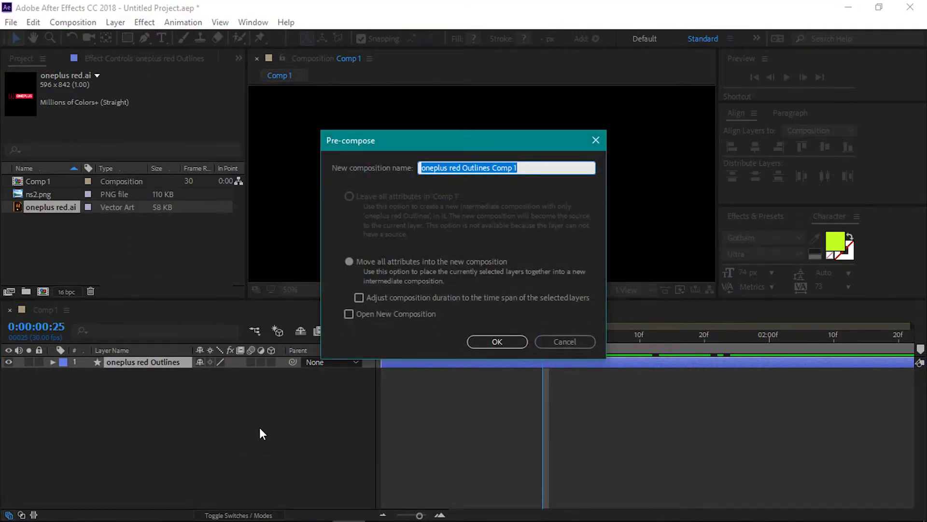
key(BackSpace)
text(oneplus)
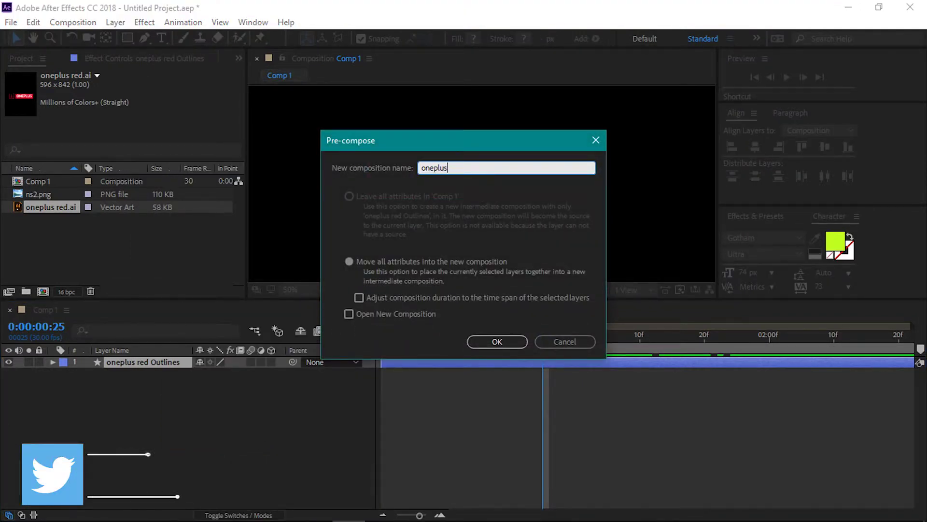
click(478, 340)
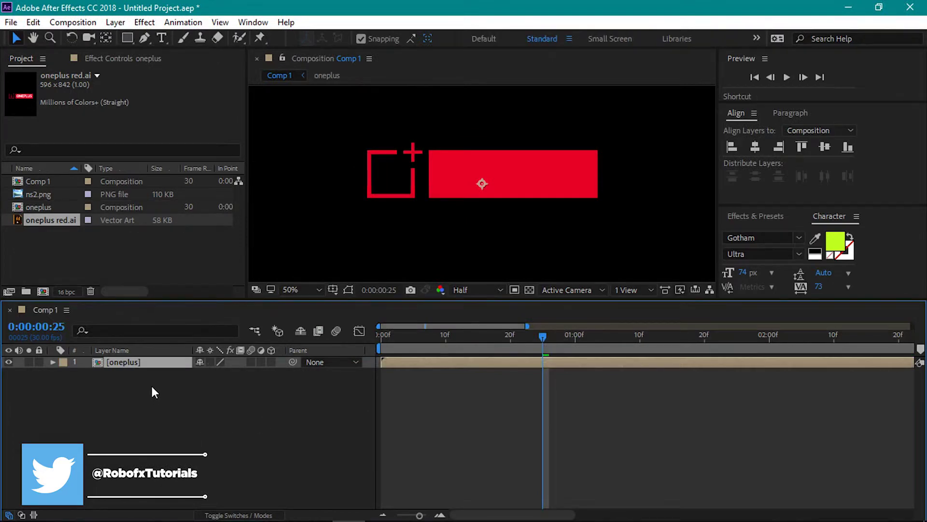
Duplicate the oneplus layer and rename the lower copy shadow
key(ctrl+d)
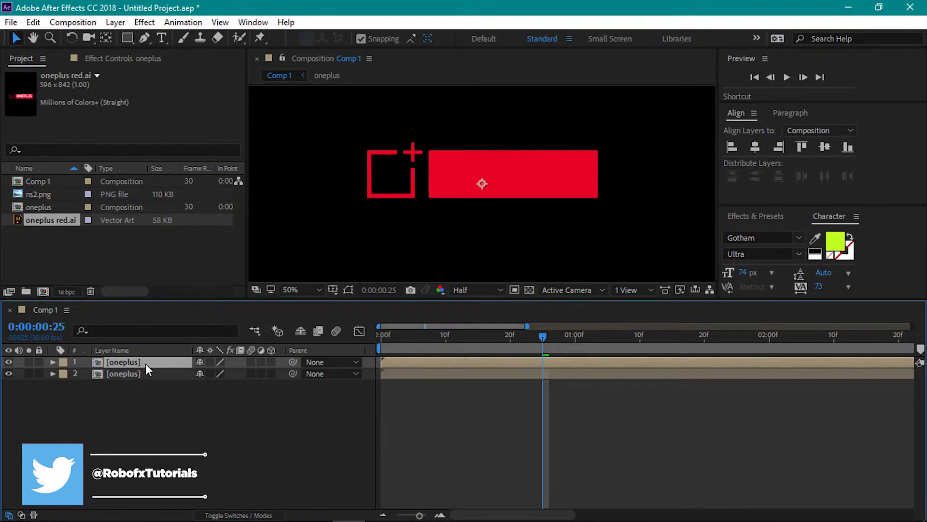
click(151, 376)
right_click(153, 377)
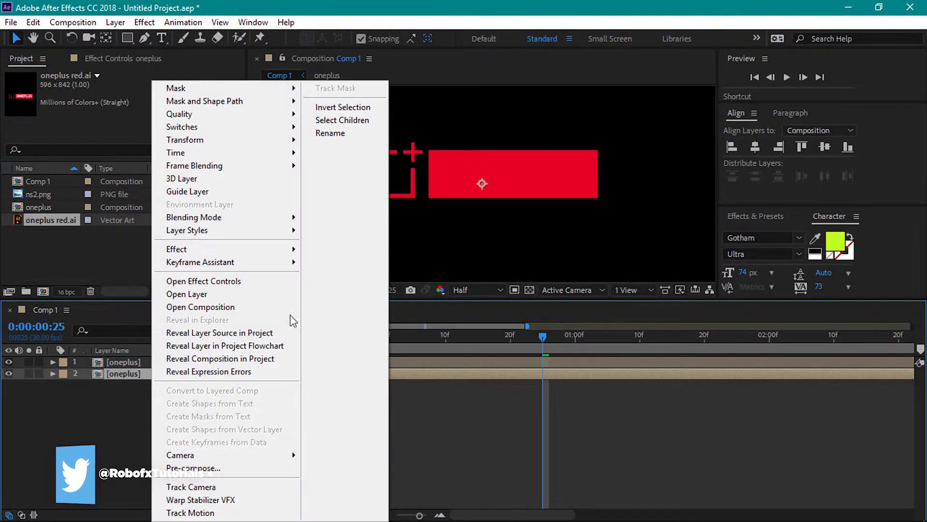
click(333, 134)
text(shadow)
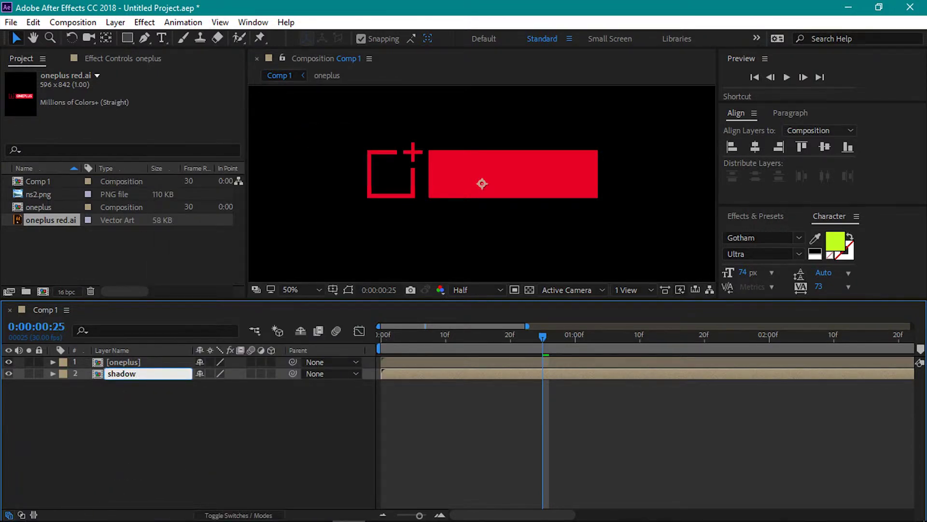
click(161, 444)
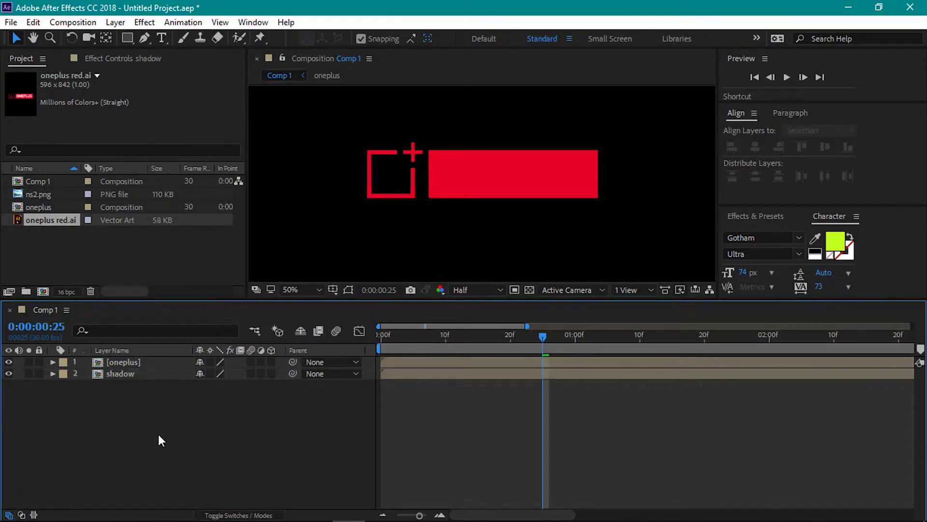
Find the Fill effect and apply it to the shadow layer
click(136, 376)
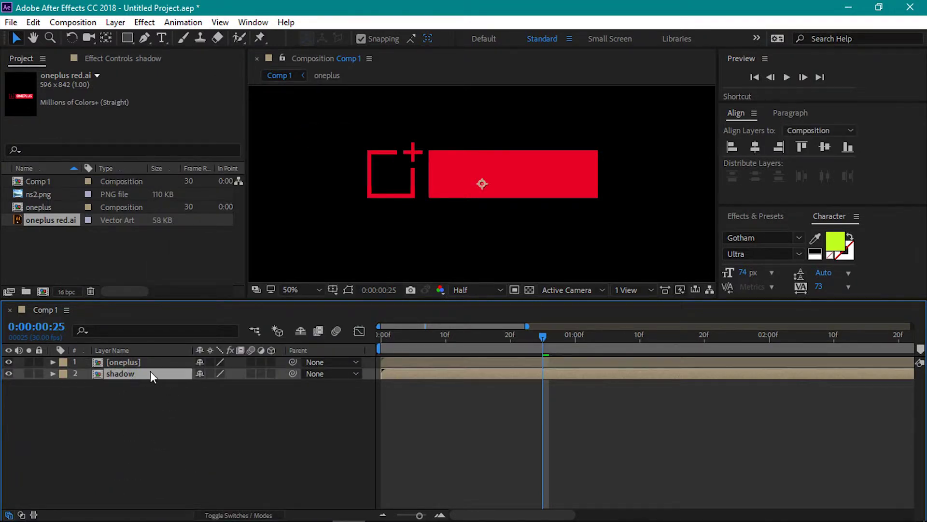
click(766, 215)
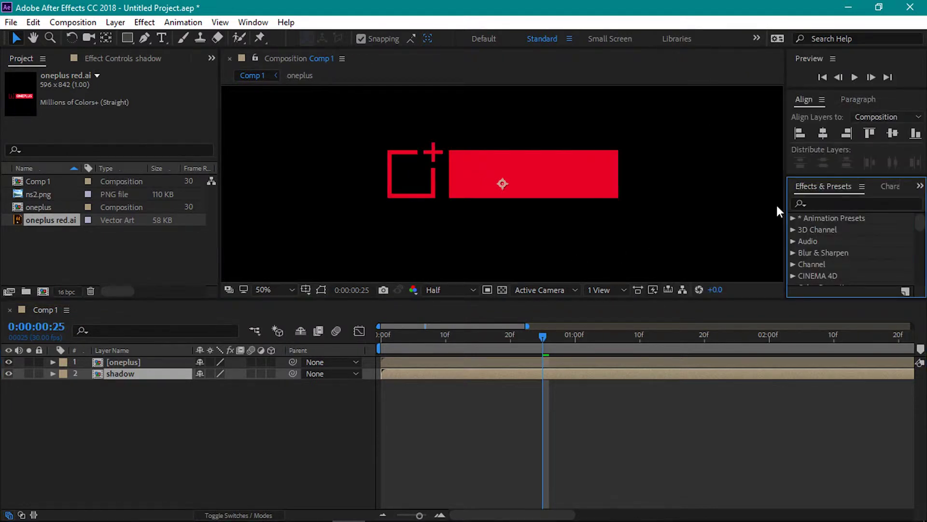
click(810, 202)
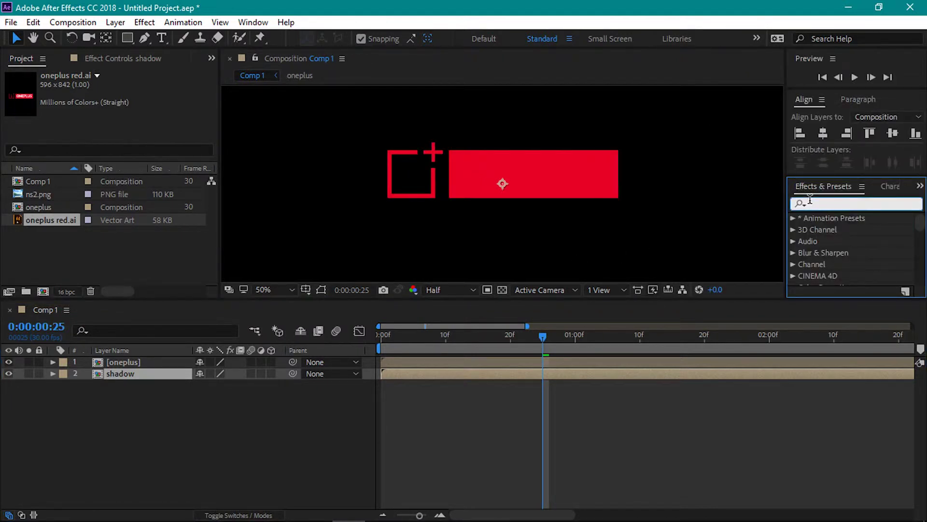
text(fill)
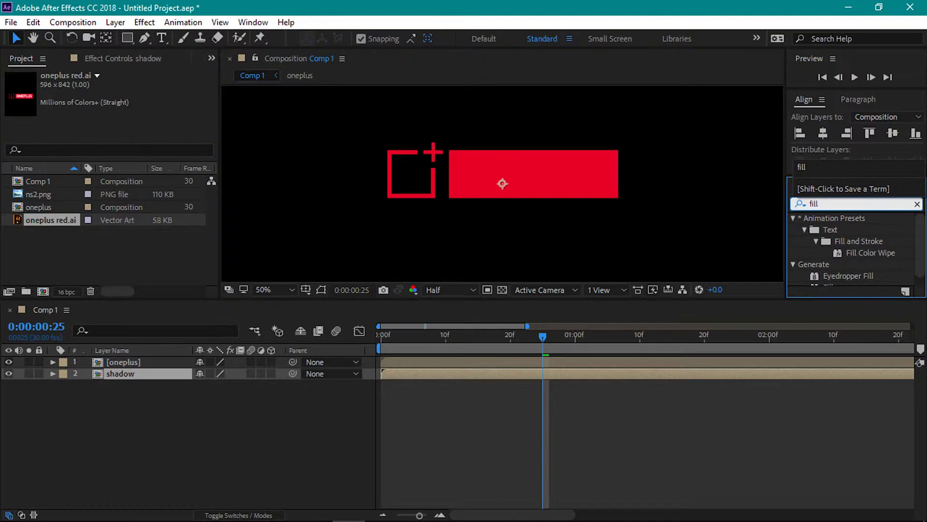
drag(862, 301, 860, 347)
drag(865, 177, 865, 115)
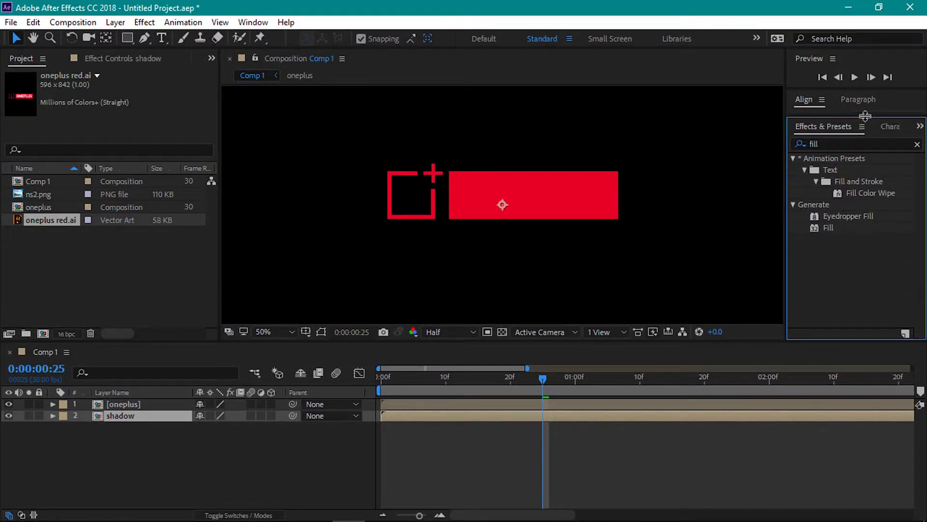
drag(833, 228, 126, 417)
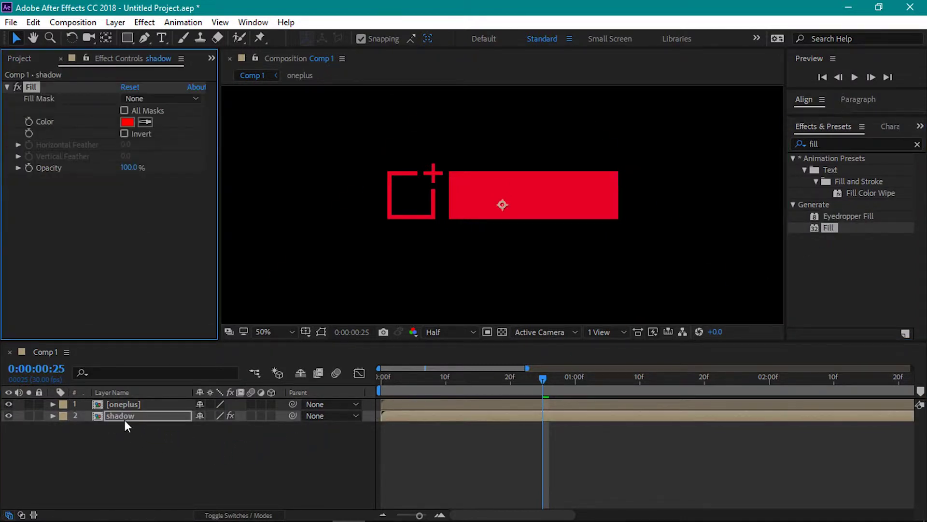
Set the shadow layer's Fill color to black (000000)
click(128, 122)
text(000000)
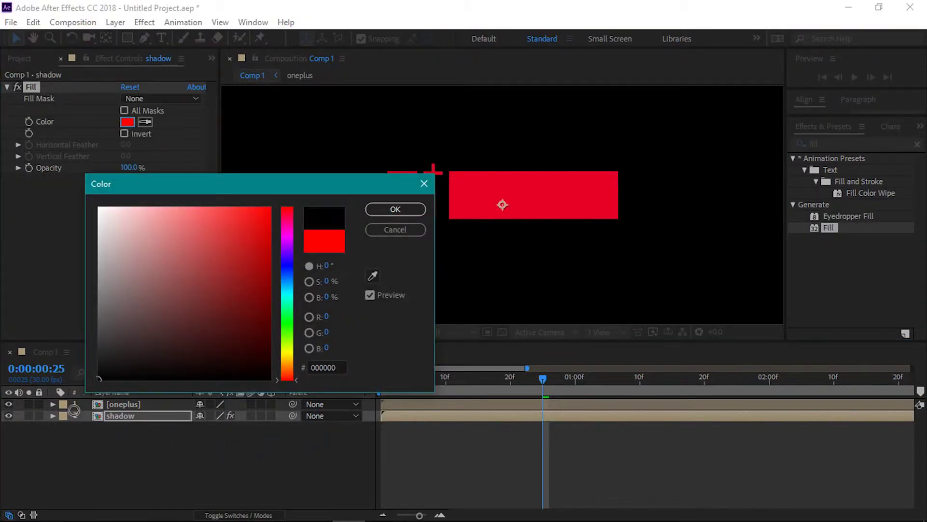
click(396, 211)
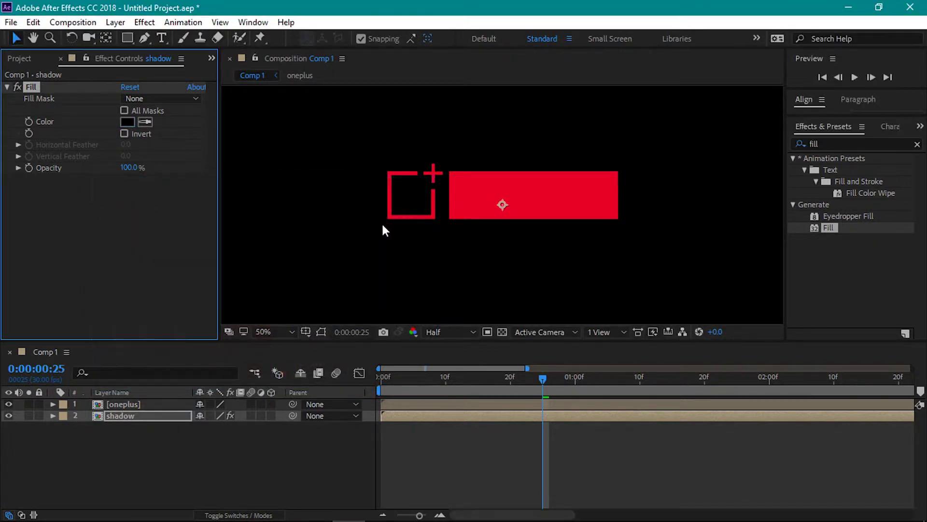
Create a white (FFFFFF) 1920 x 1080 solid named bg and place it beneath the shadow layer
right_click(104, 485)
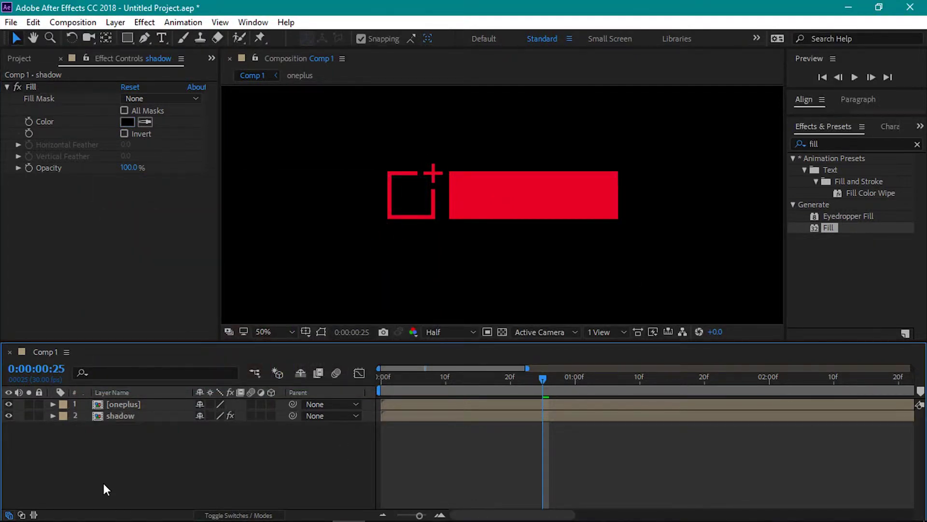
mouse_move(261, 334)
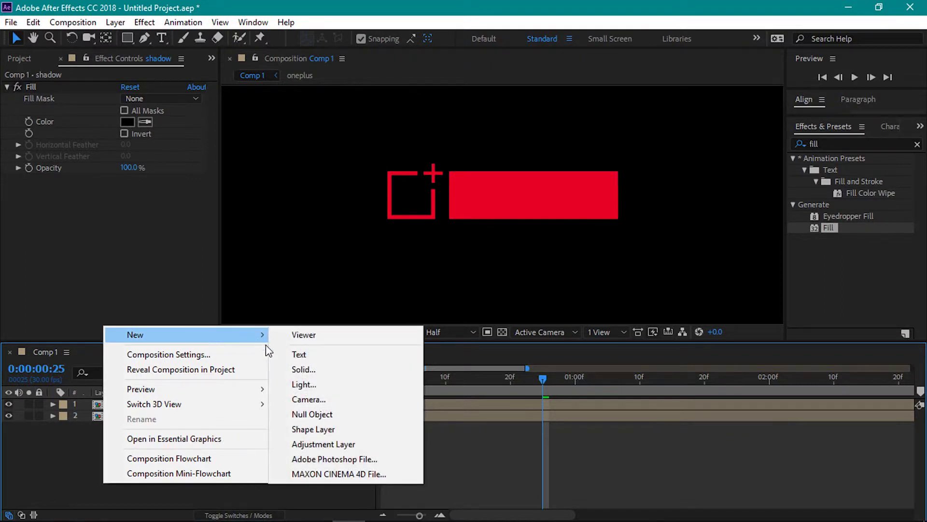
click(308, 370)
click(452, 335)
drag(230, 369, 91, 173)
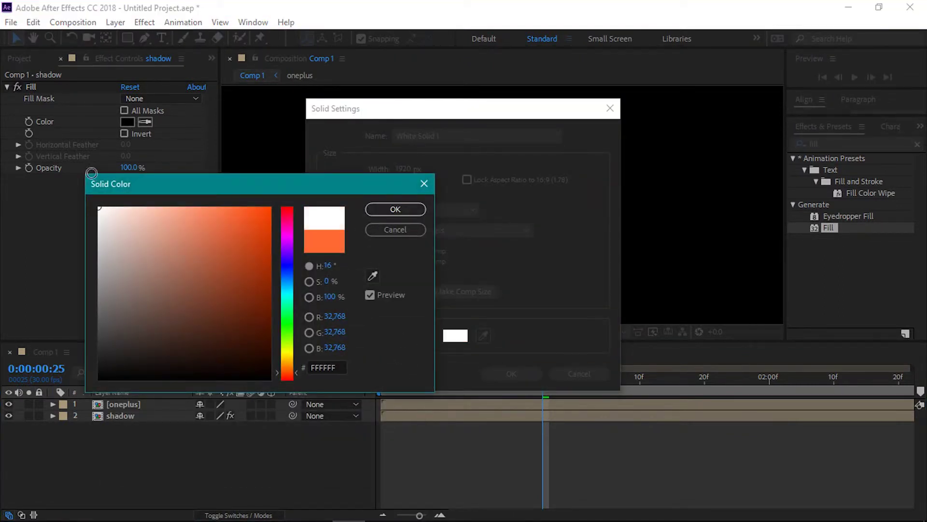
click(395, 209)
click(451, 138)
key(BackSpace)
key(BackSpace)
key(BackSpace)
key(BackSpace)
key(BackSpace)
key(BackSpace)
key(BackSpace)
key(BackSpace)
key(BackSpace)
key(BackSpace)
key(BackSpace)
key(BackSpace)
key(BackSpace)
text(bg)
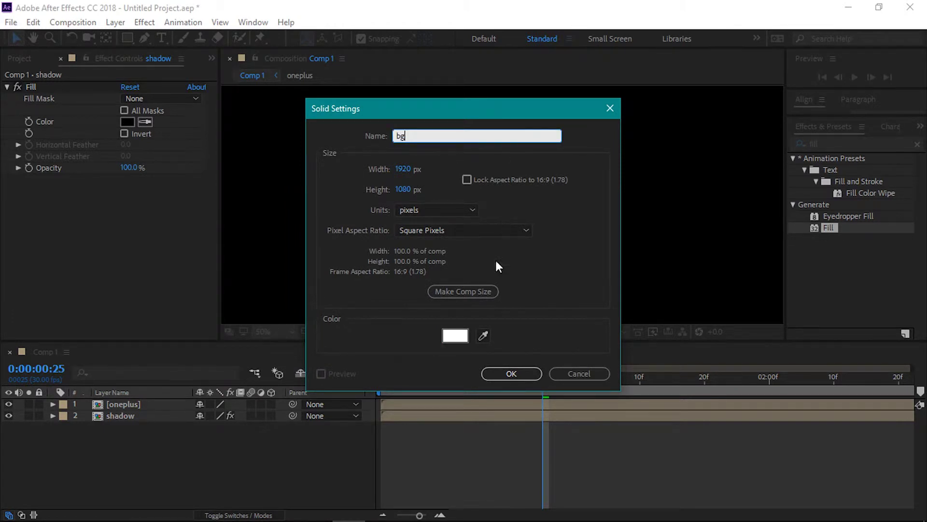
click(502, 371)
drag(169, 404, 158, 449)
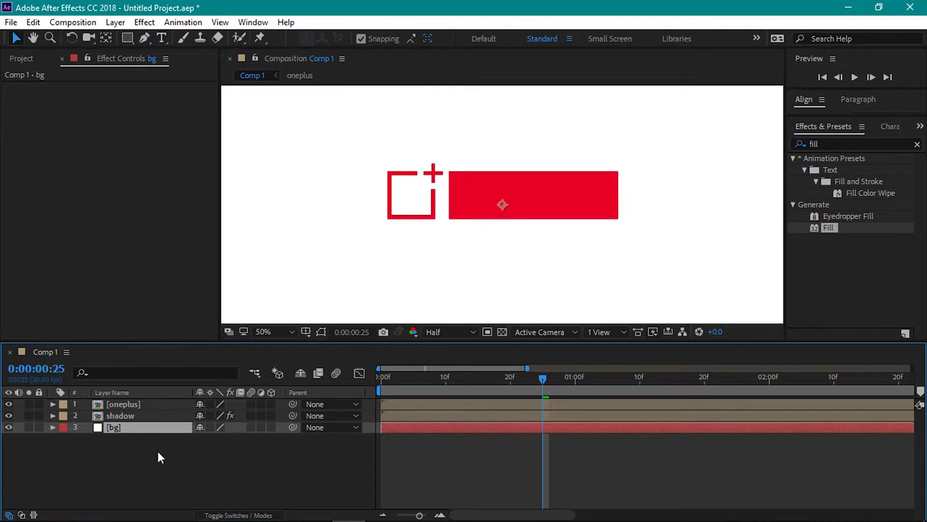
Find the CC Radial Blur effect and apply it to the shadow layer below its Fill
click(144, 416)
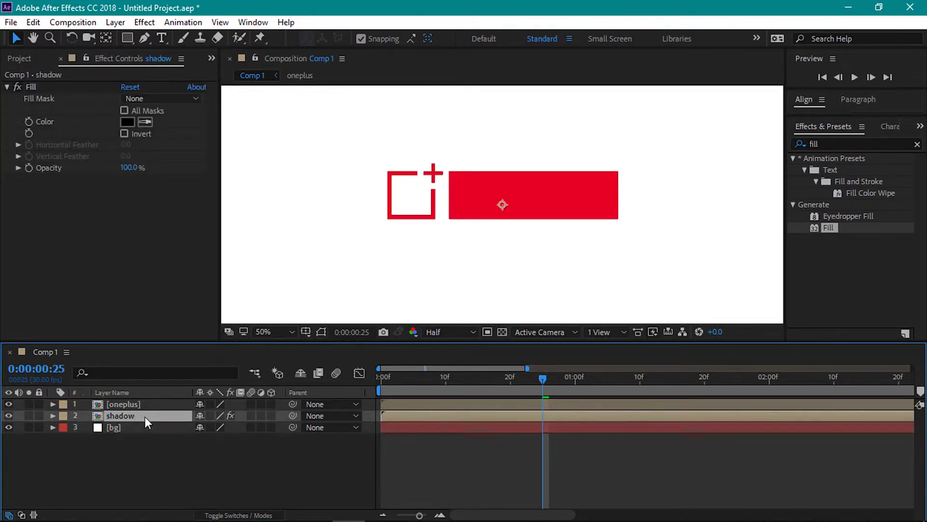
click(840, 145)
key(BackSpace)
key(BackSpace)
key(BackSpace)
key(BackSpace)
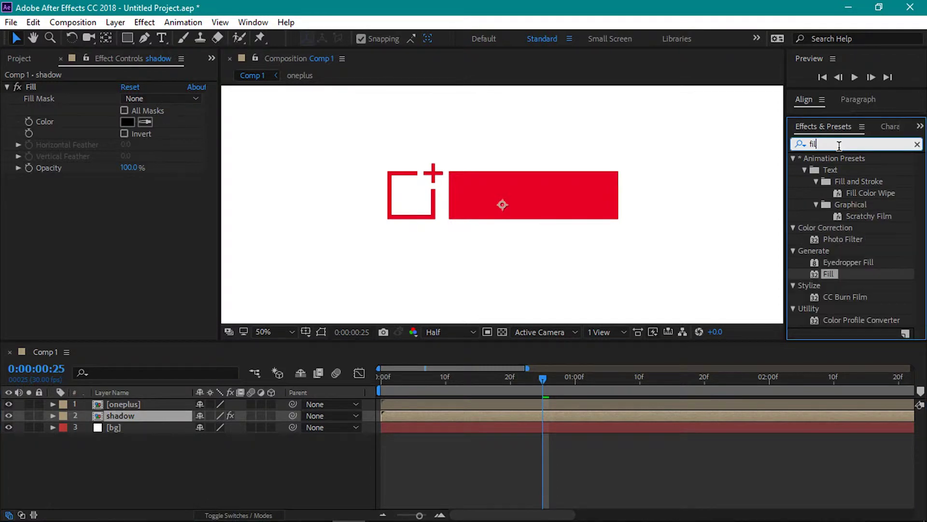
text(cc rad)
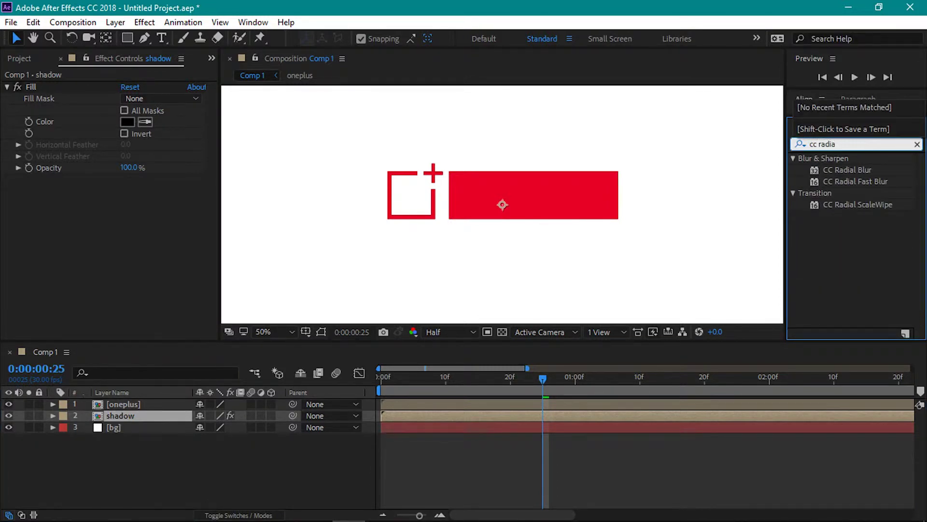
text(ia)
click(847, 169)
drag(848, 172, 136, 238)
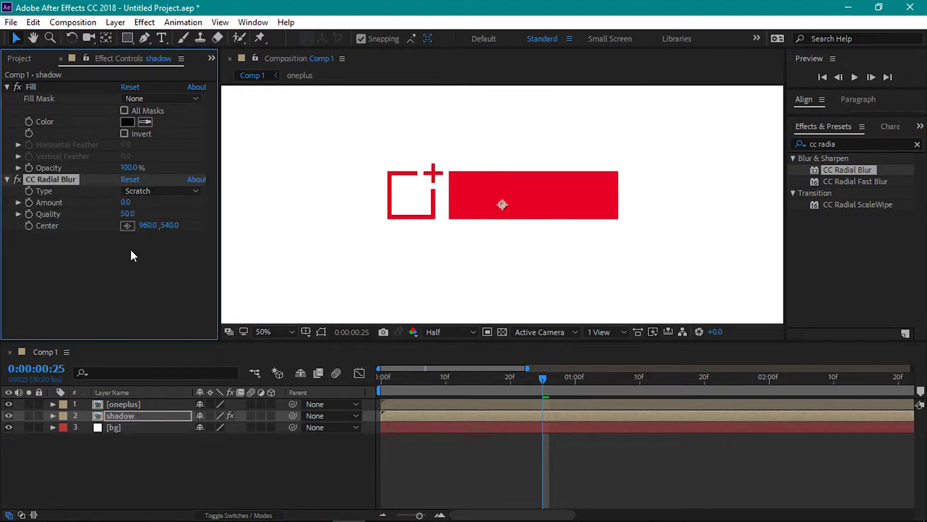
Set the CC Radial Blur type to Straight Zoom and place its center above the red bar's right end, at about 1302, 402
click(157, 193)
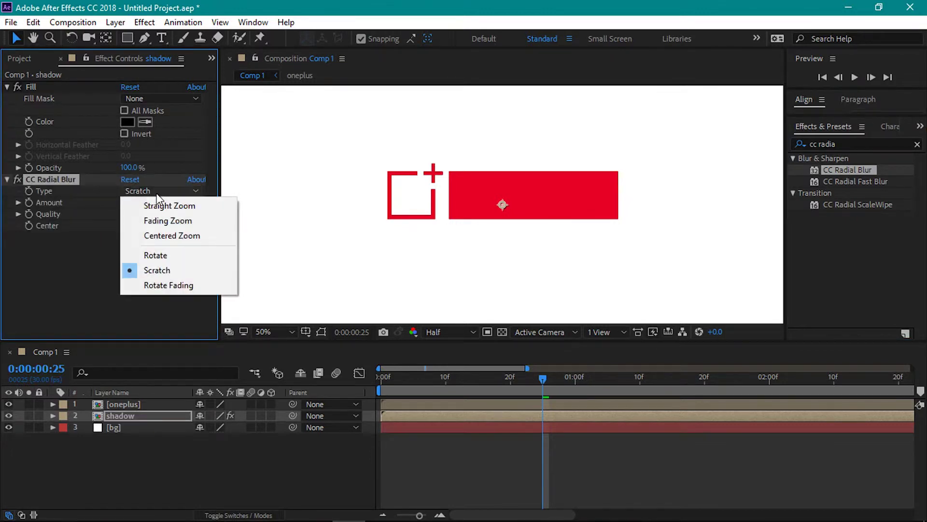
click(156, 210)
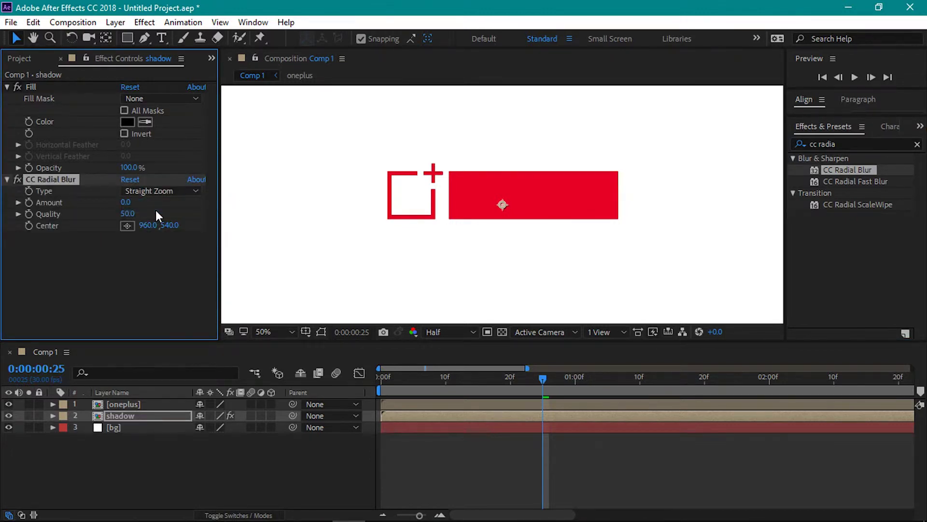
click(127, 226)
drag(670, 123, 619, 158)
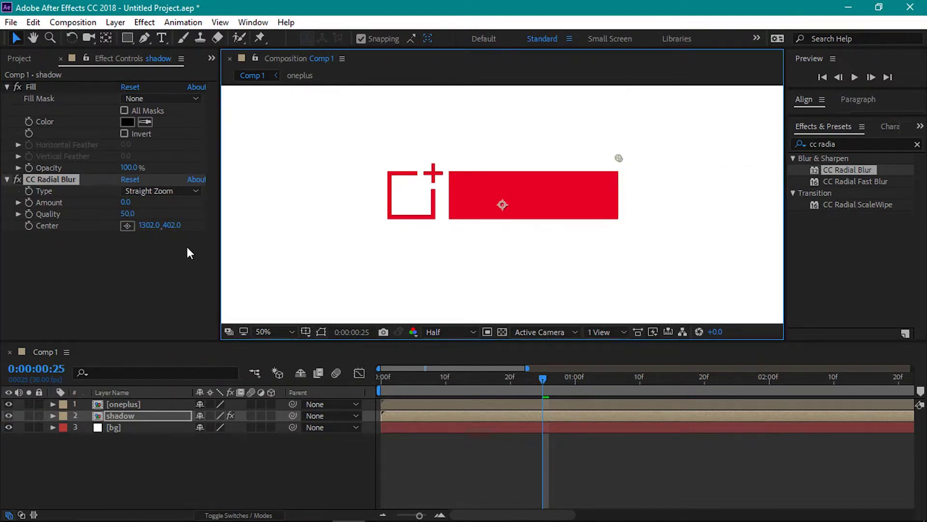
Set the shadow's CC Radial Blur Quality to 68 and Amount to 4
drag(130, 205, 131, 205)
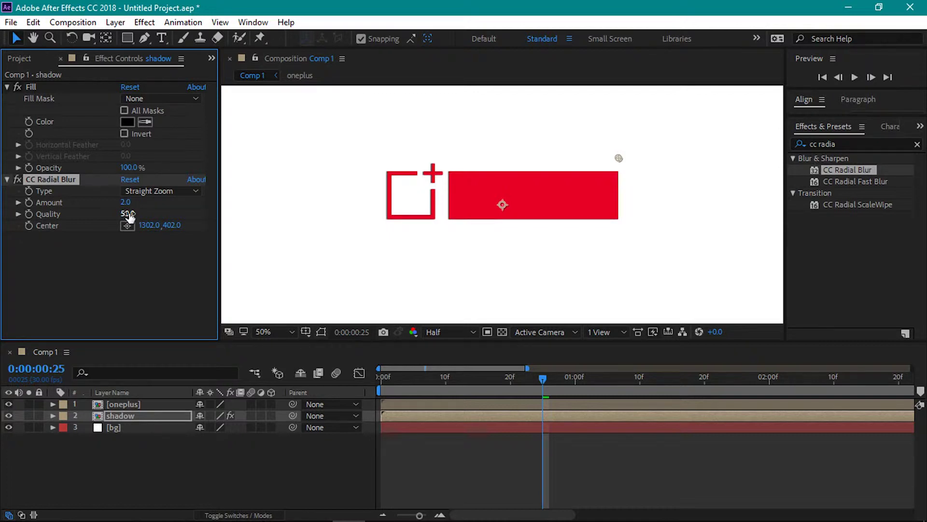
click(126, 214)
text(68)
key(Return)
click(141, 276)
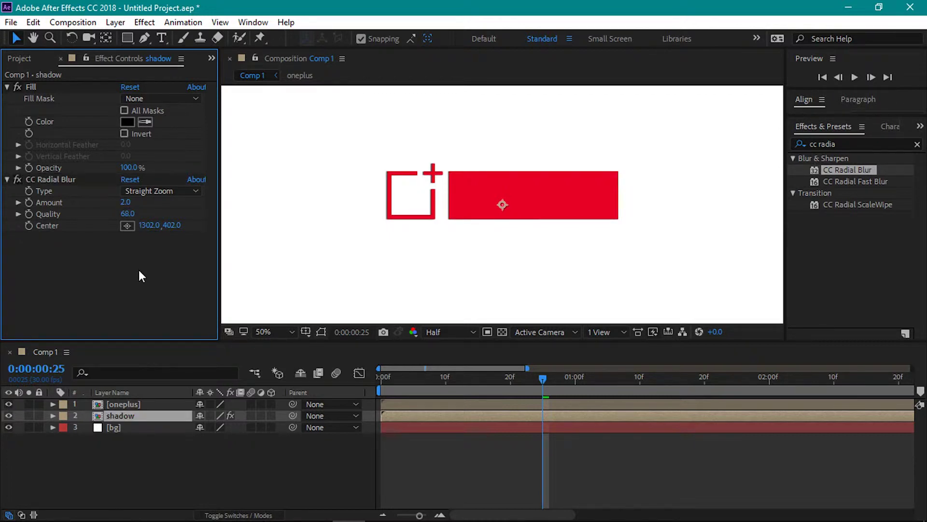
click(126, 202)
text(1)
key(Return)
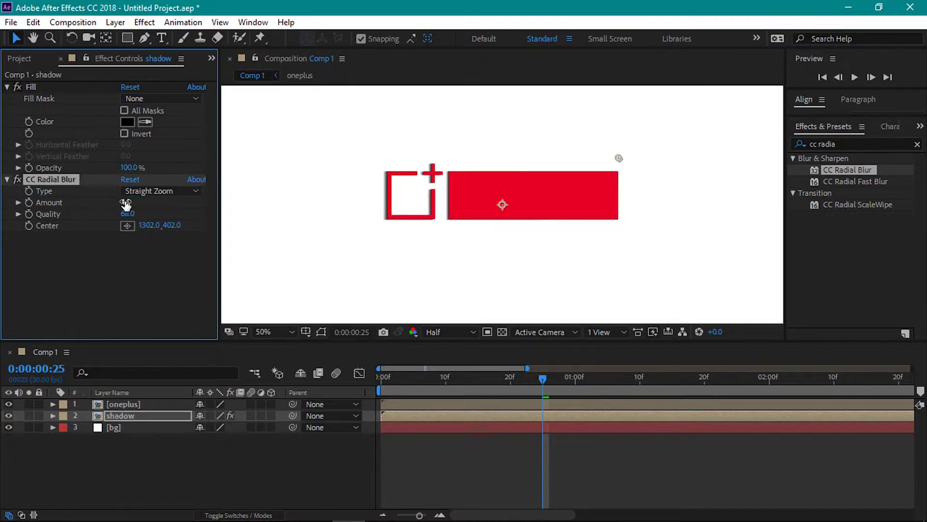
Lower the shadow layer's Opacity to 25%, check the animation up to 0:00:01:29 and return to its start
click(140, 414)
key(t)
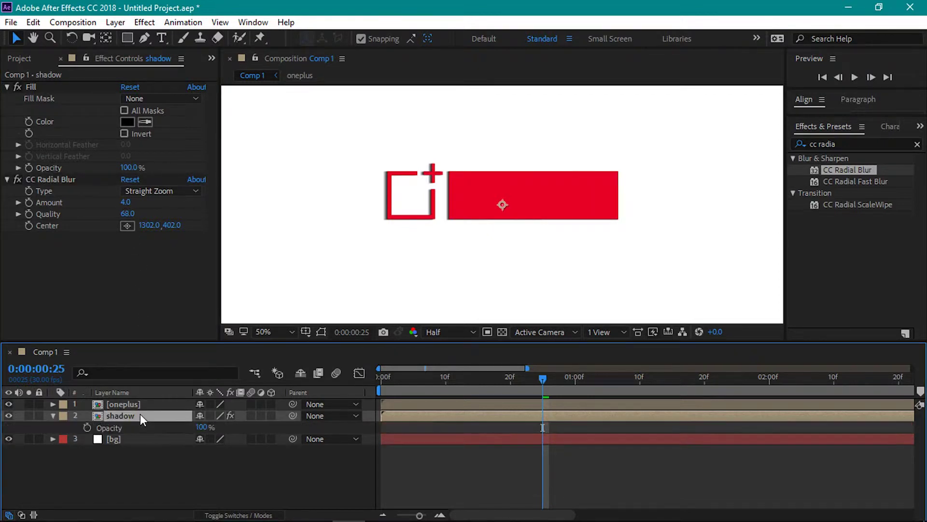
click(201, 427)
text(25)
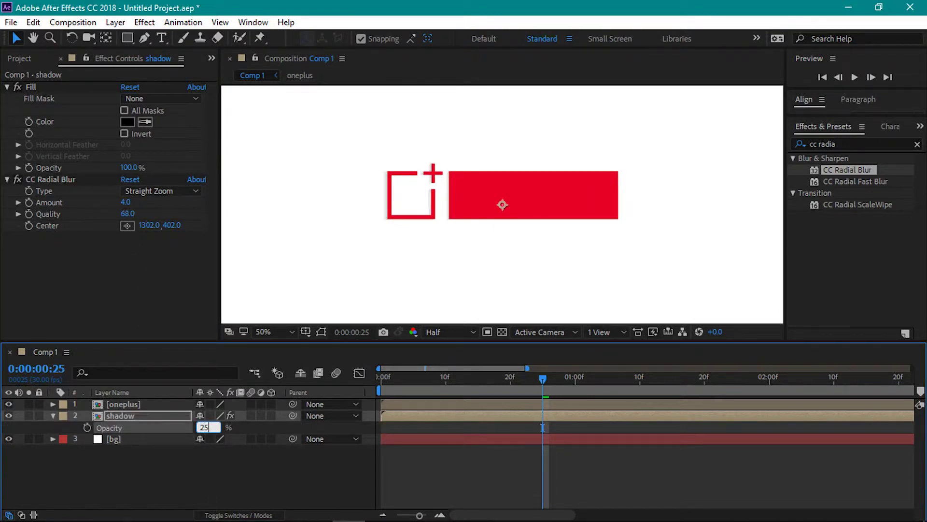
click(224, 457)
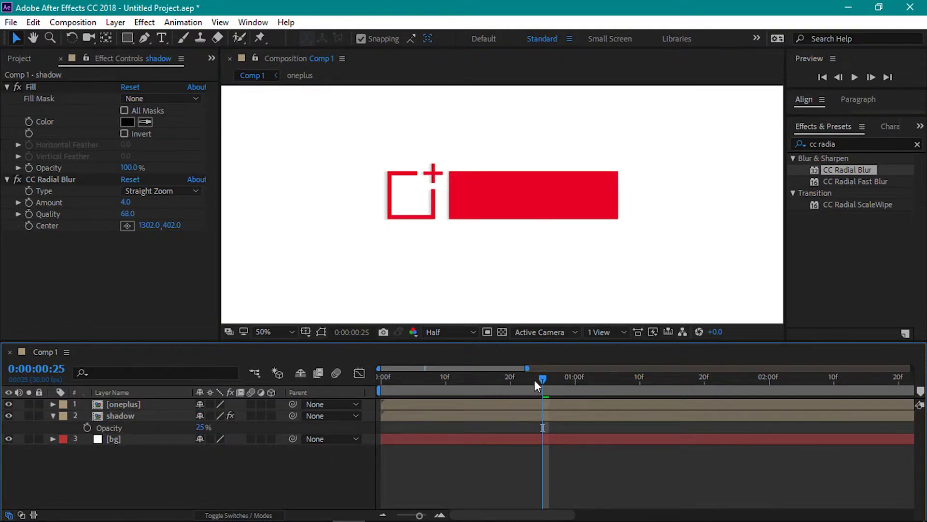
drag(540, 375, 717, 383)
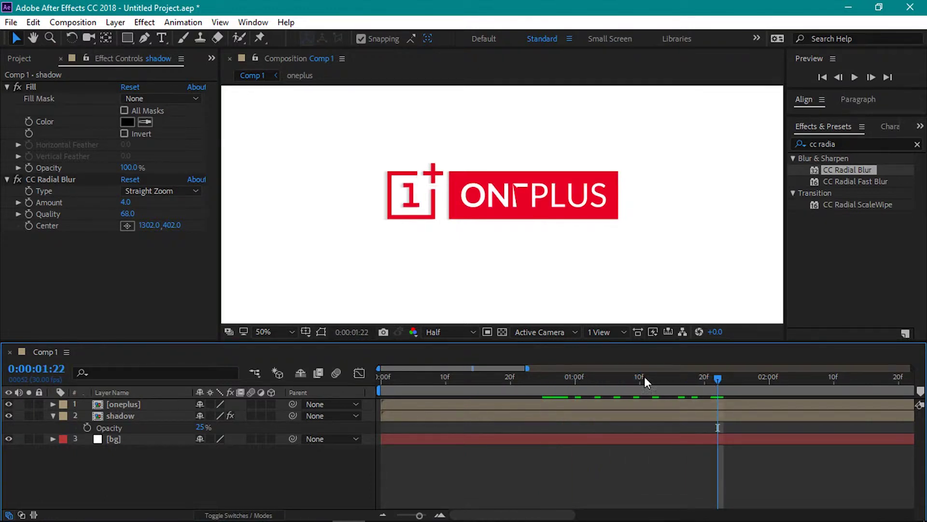
drag(744, 383, 764, 384)
drag(419, 514, 401, 516)
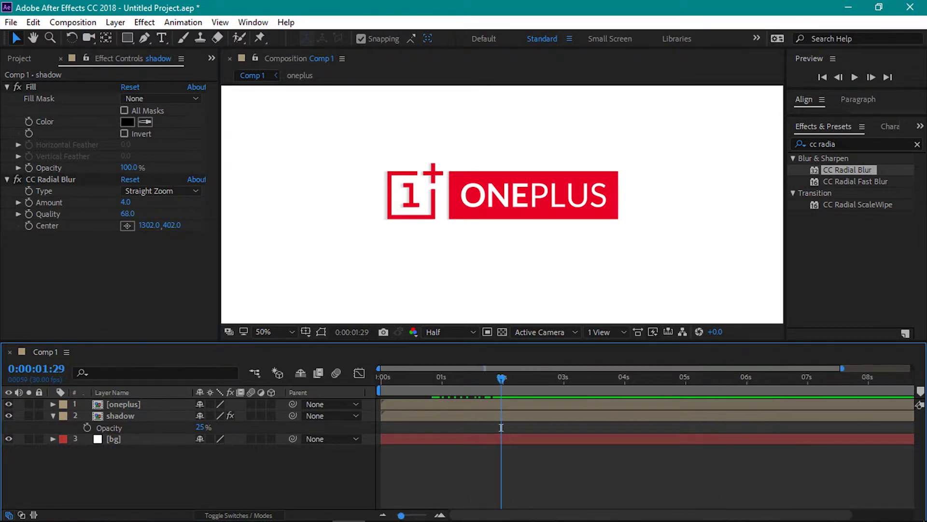
drag(503, 378, 352, 383)
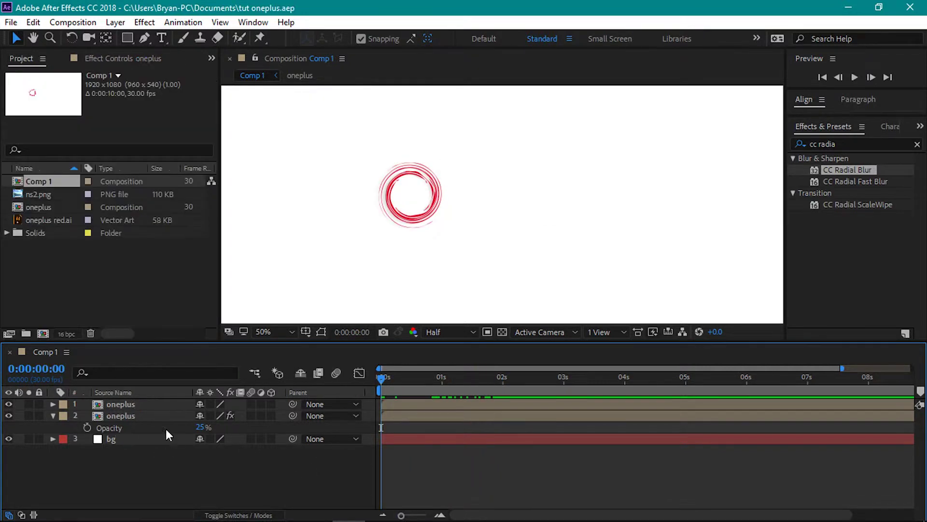
Pre-compose all three layers of Comp 1 into a new composition named "logo", moving all attributes into it
key(ctrl+a)
right_click(165, 404)
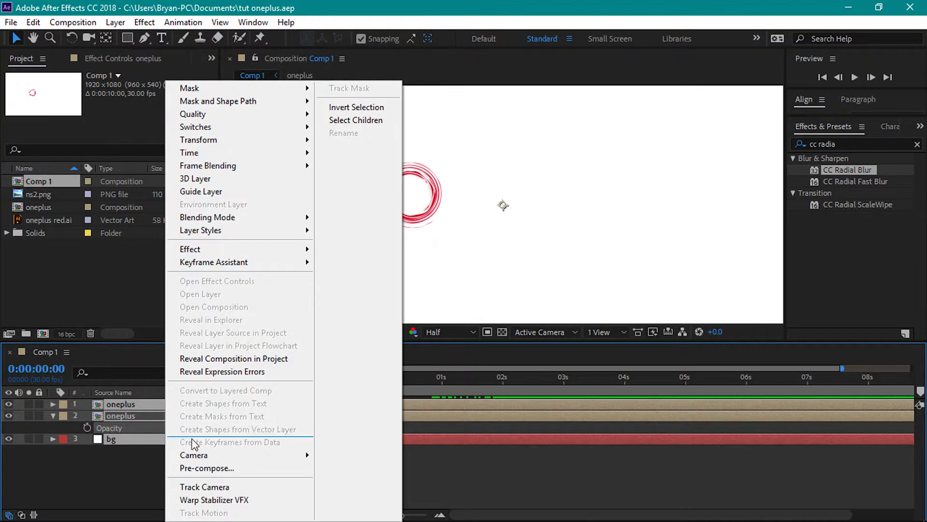
click(198, 468)
key(BackSpace)
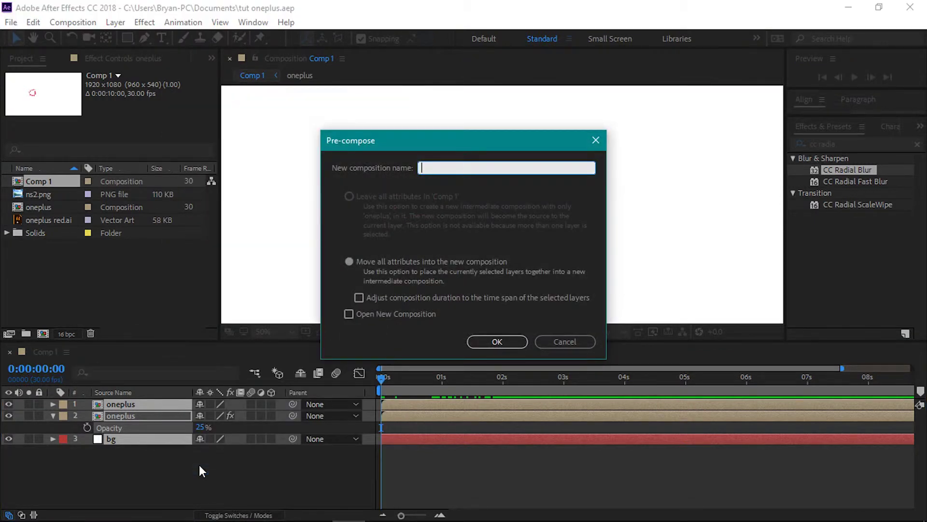
text(logo)
click(486, 338)
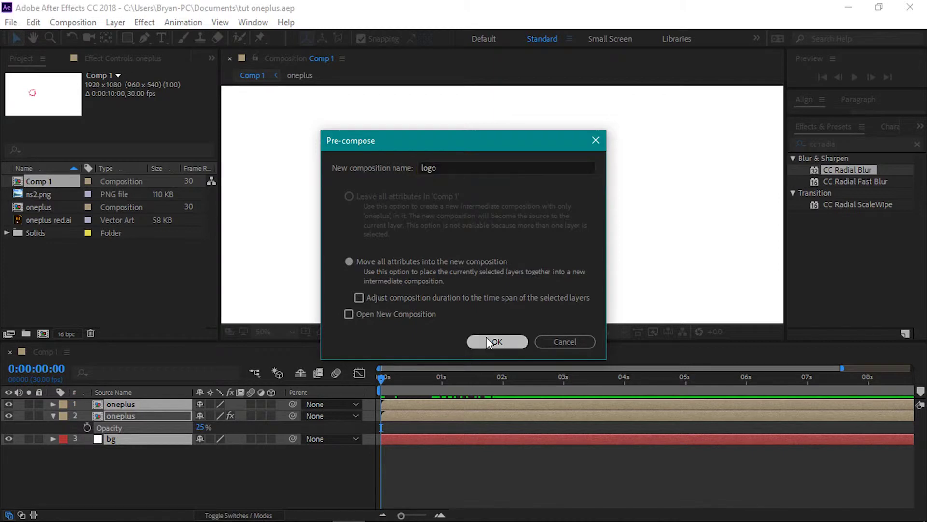
Create a 1920 × 1080 px white solid named "white solid" above the logo layer
right_click(133, 467)
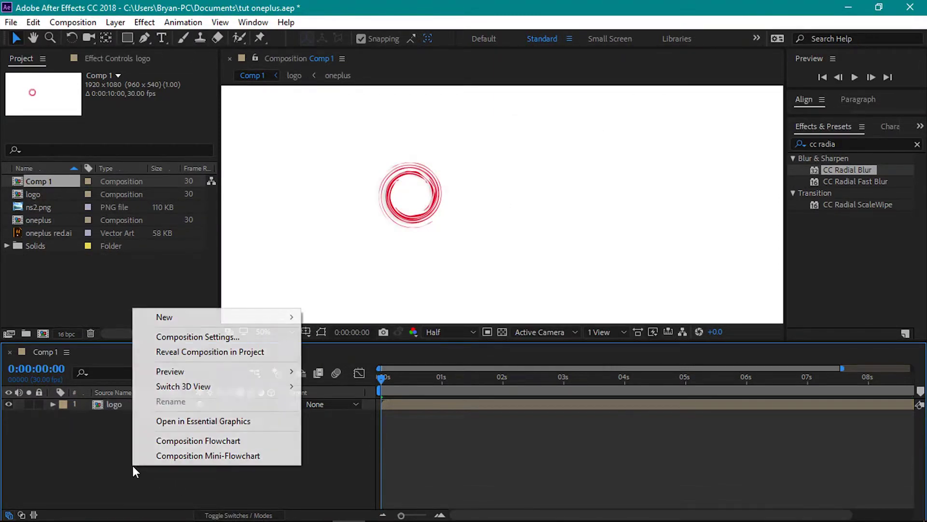
mouse_move(276, 326)
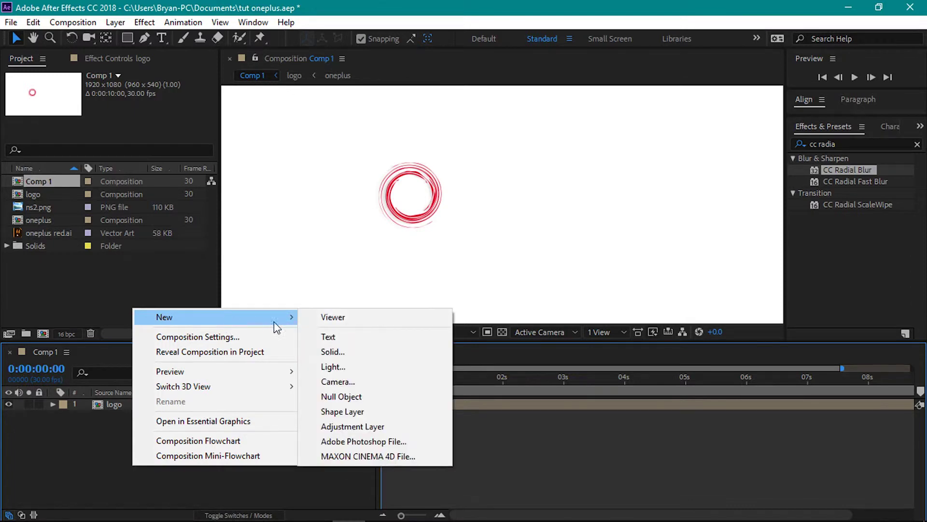
click(315, 352)
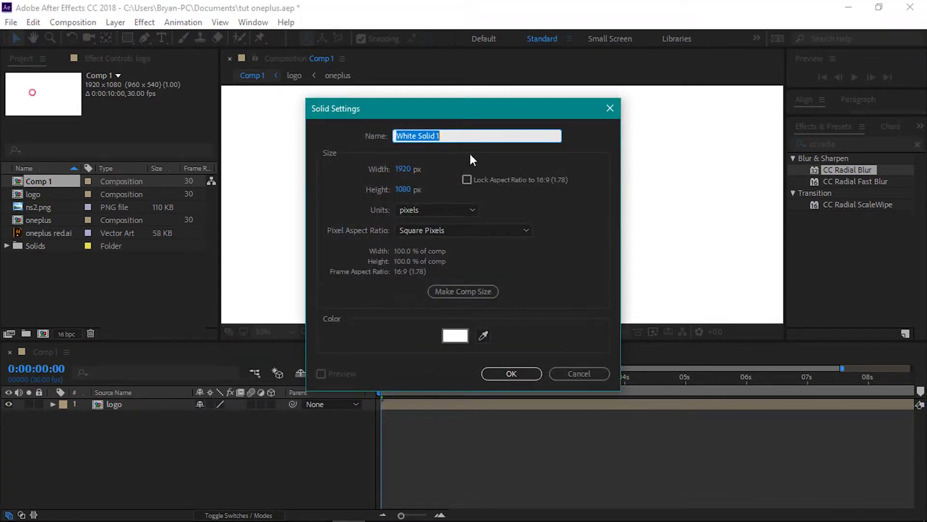
key(BackSpace)
text(white)
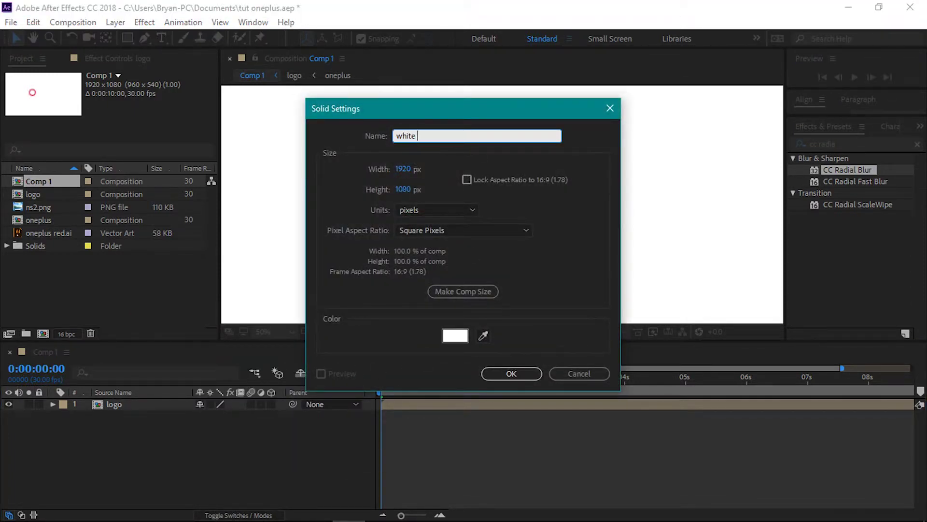
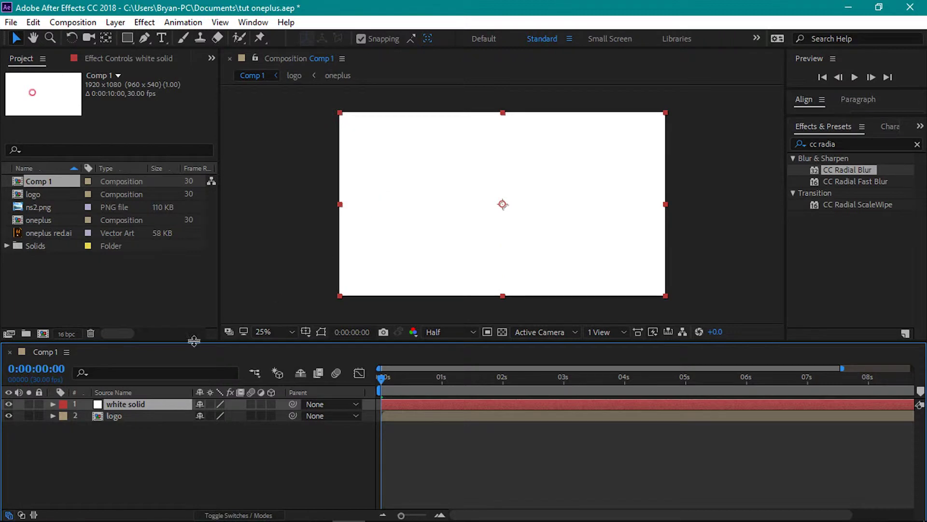
Create a 1920 × 1080 px solid named "red solid" with the color E70026
right_click(139, 462)
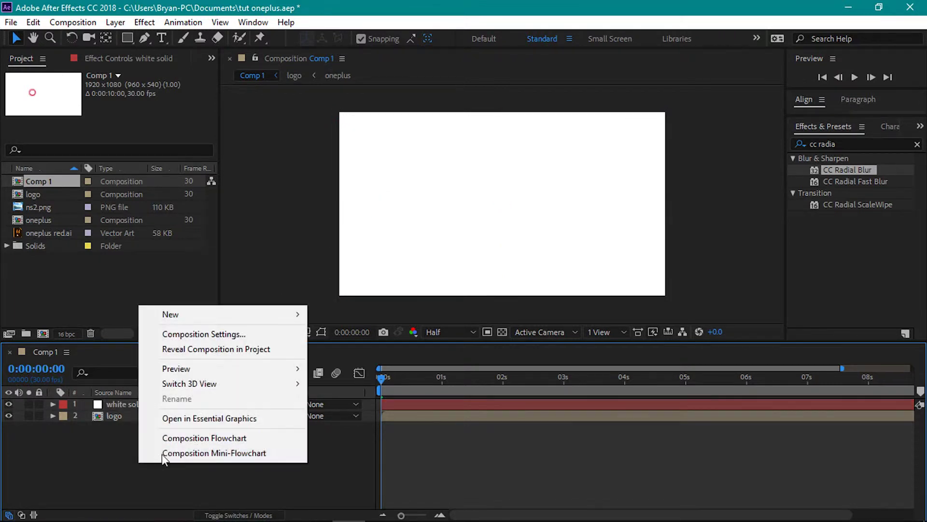
mouse_move(269, 310)
click(348, 348)
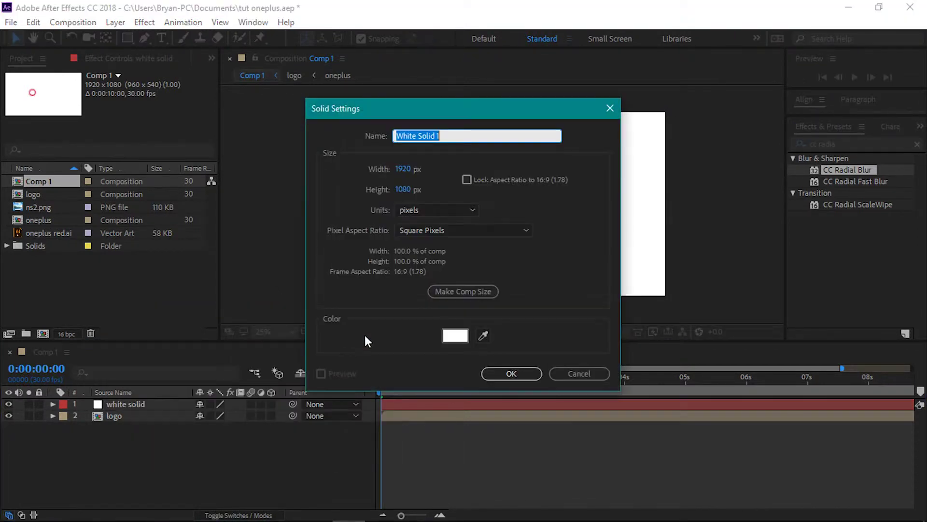
text(red solid)
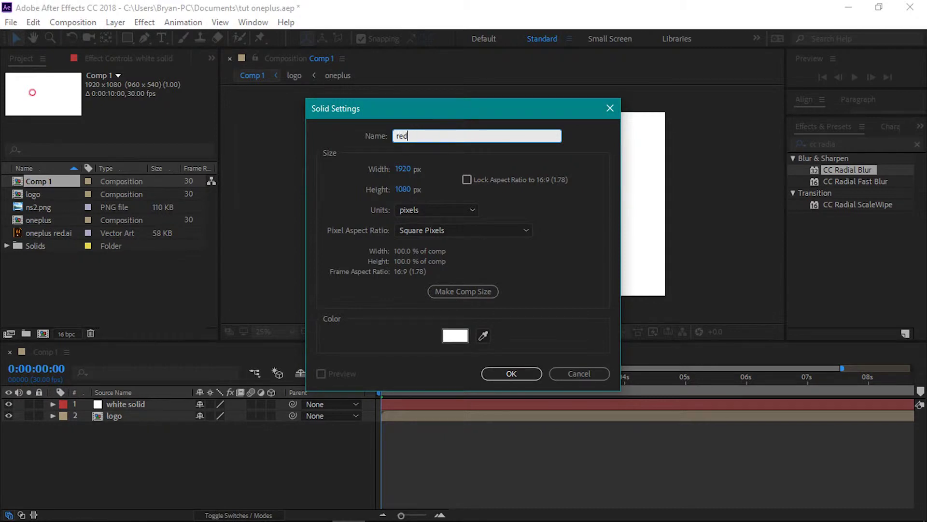
click(460, 338)
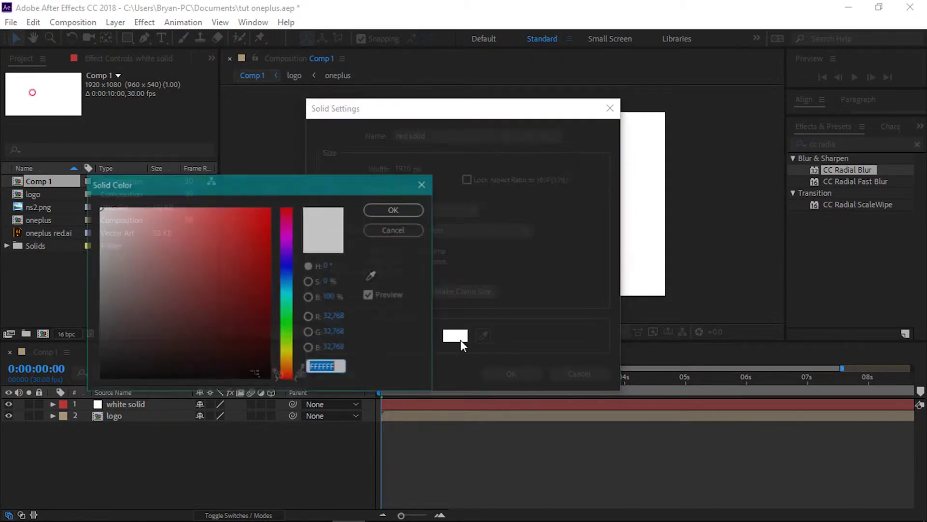
text(E700)
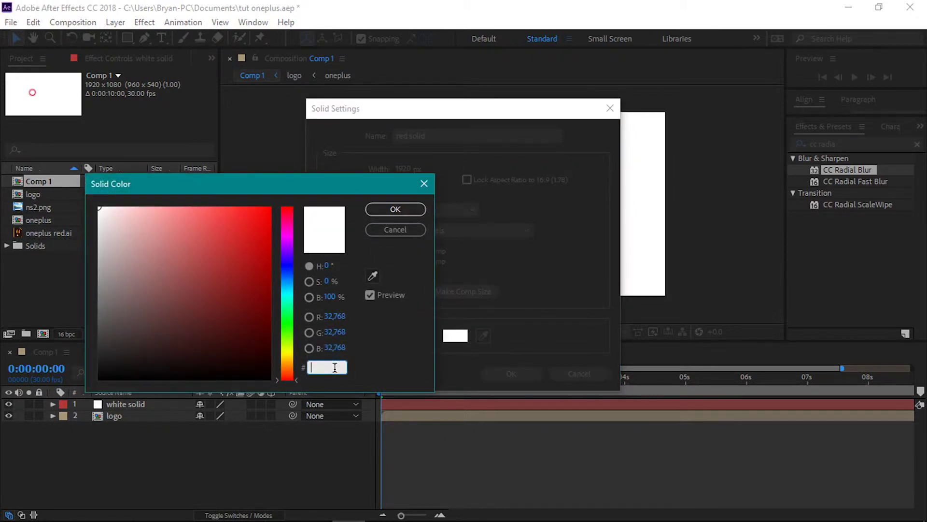
text(20)
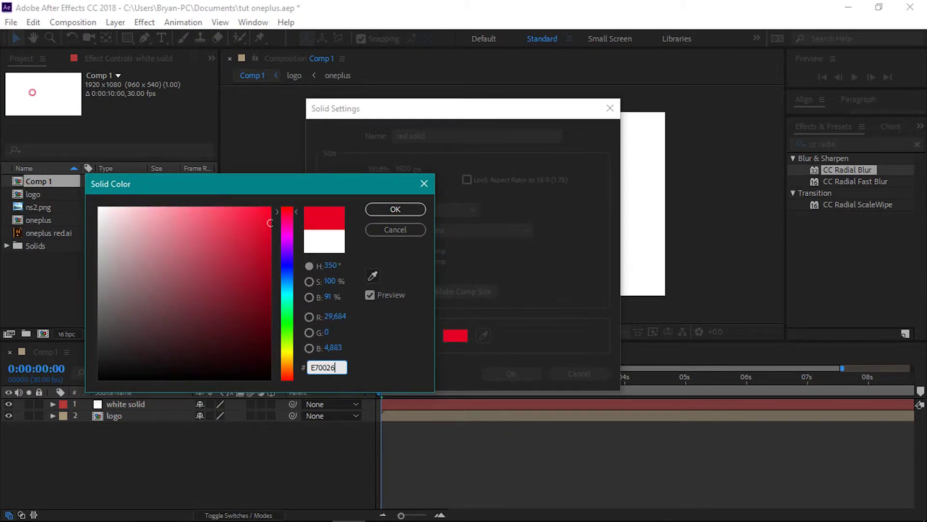
click(403, 210)
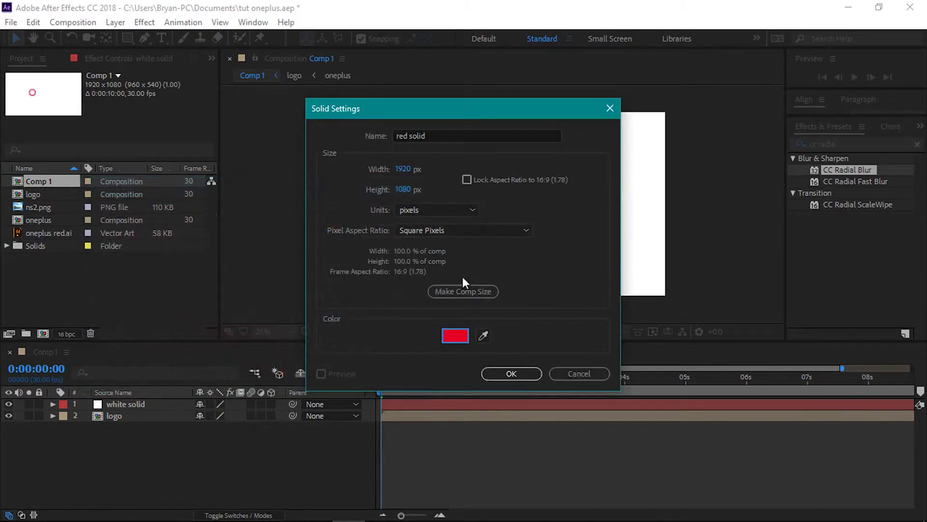
click(510, 372)
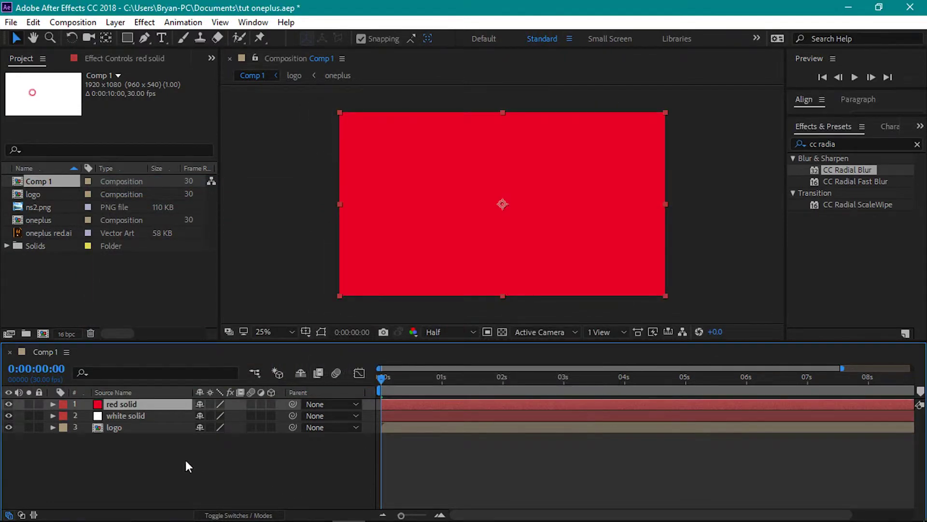
Set the white solid's Position to 0, 540 and the red solid's Position to 1920, 540
click(162, 416)
shift+click(167, 402)
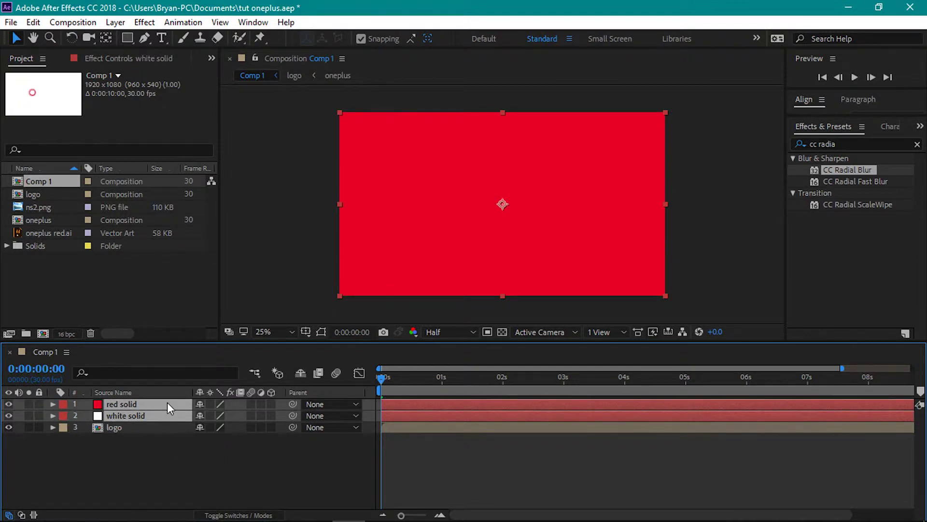
key(p)
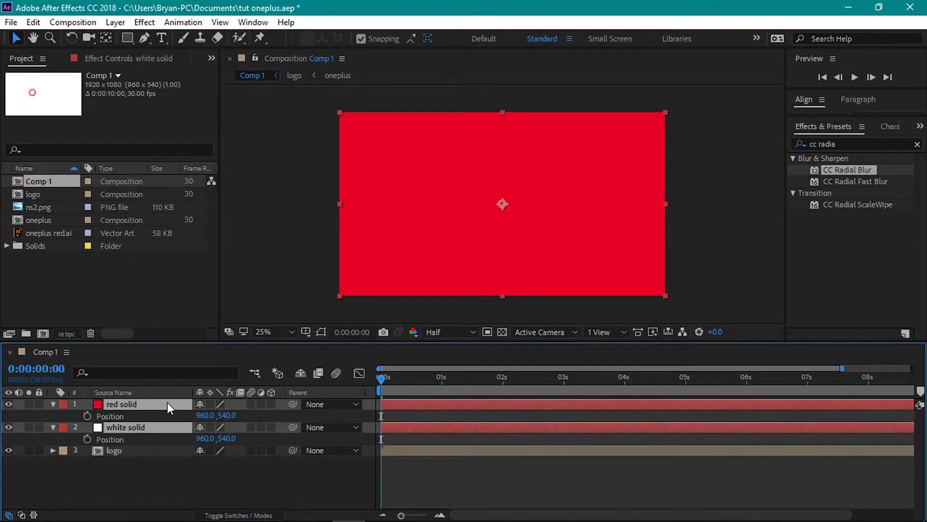
click(203, 415)
text(0)
key(Return)
text(1920)
key(Return)
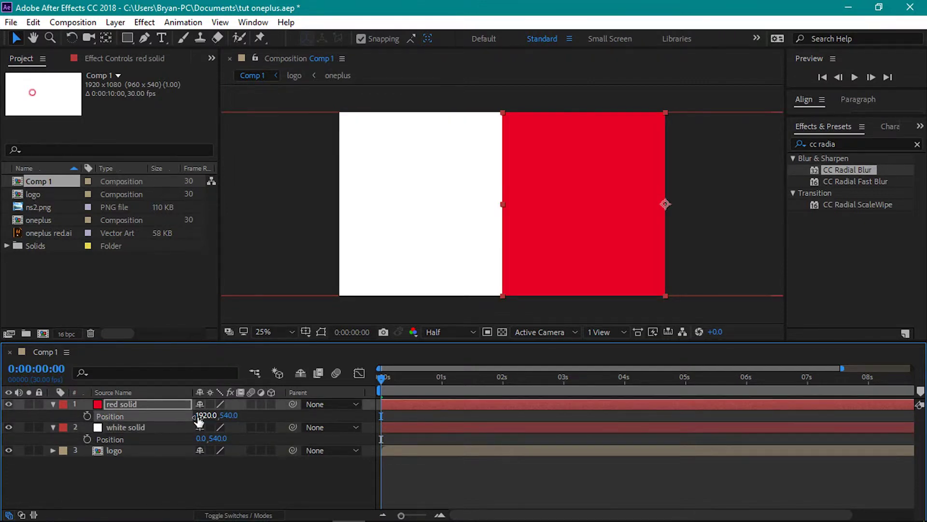
click(236, 473)
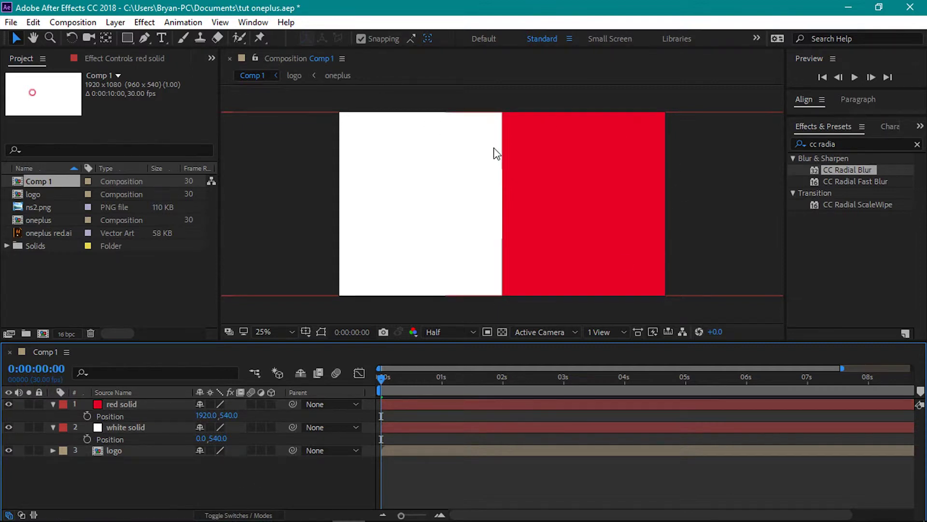
Add Position keyframes to the red and white solids at 0:00:03:19
drag(387, 365, 568, 397)
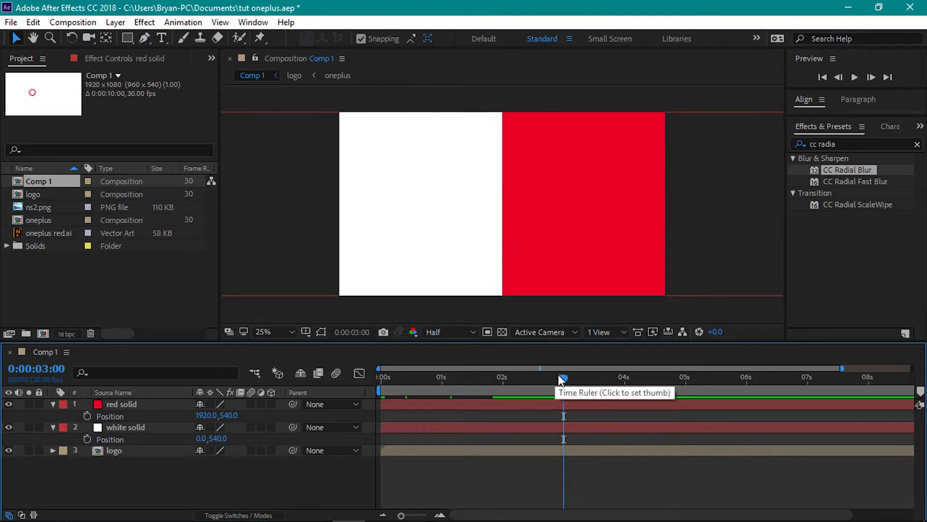
drag(566, 378, 602, 381)
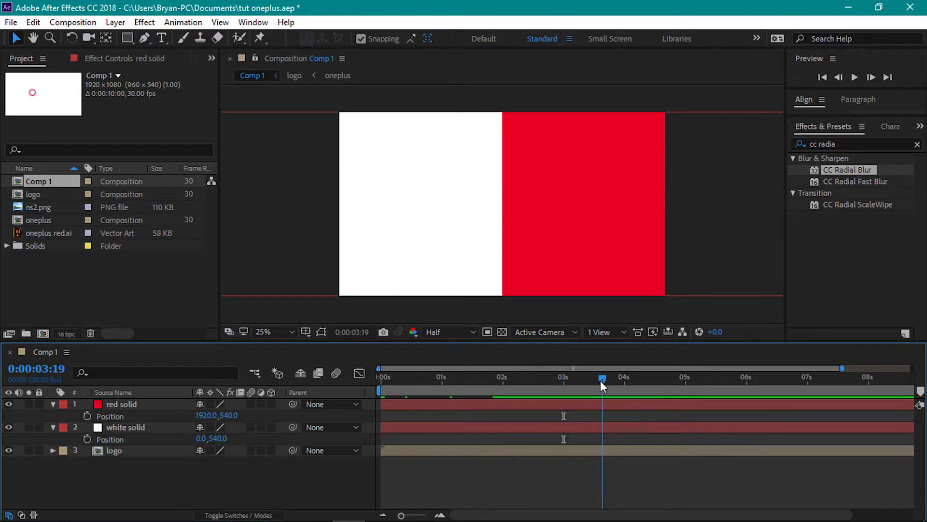
click(87, 416)
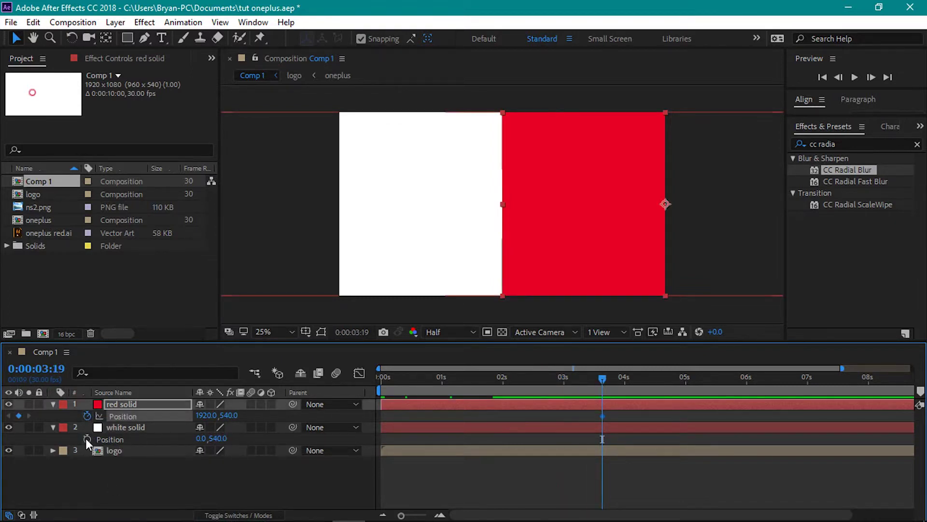
click(87, 439)
At 0:00:03:00, move the white solid out of the frame by setting its X Position to -982
drag(604, 376, 564, 383)
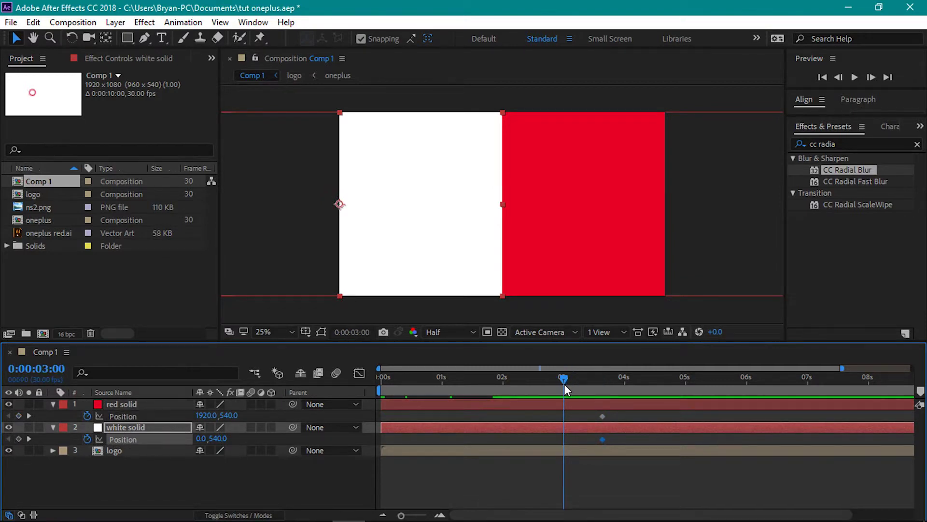
click(207, 486)
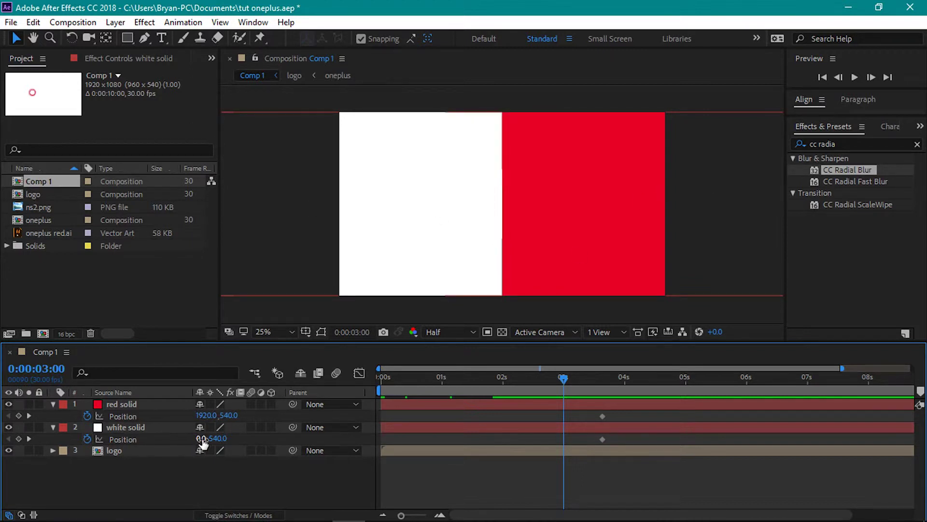
drag(202, 442, 16, 459)
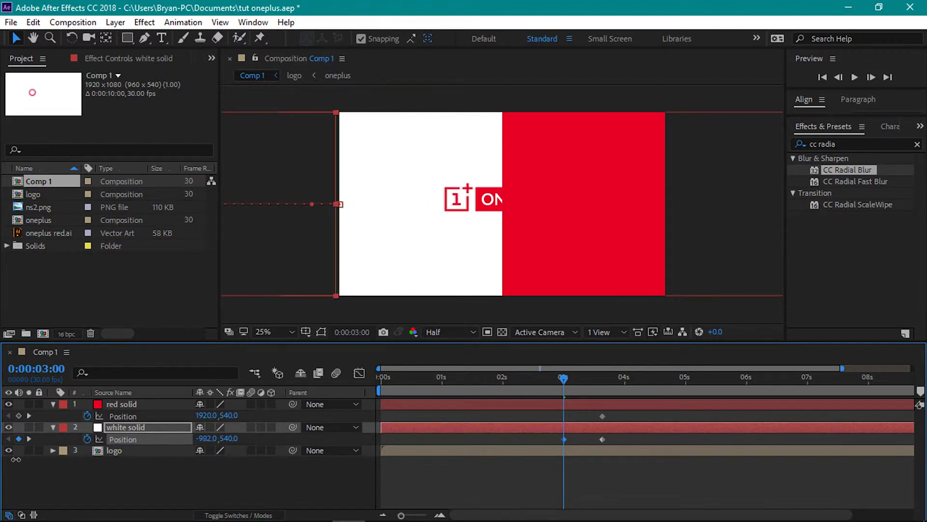
Move the red solid out of the frame at 0:00:03:00 with an X Position of 2901, and collapse both solids' properties
click(152, 405)
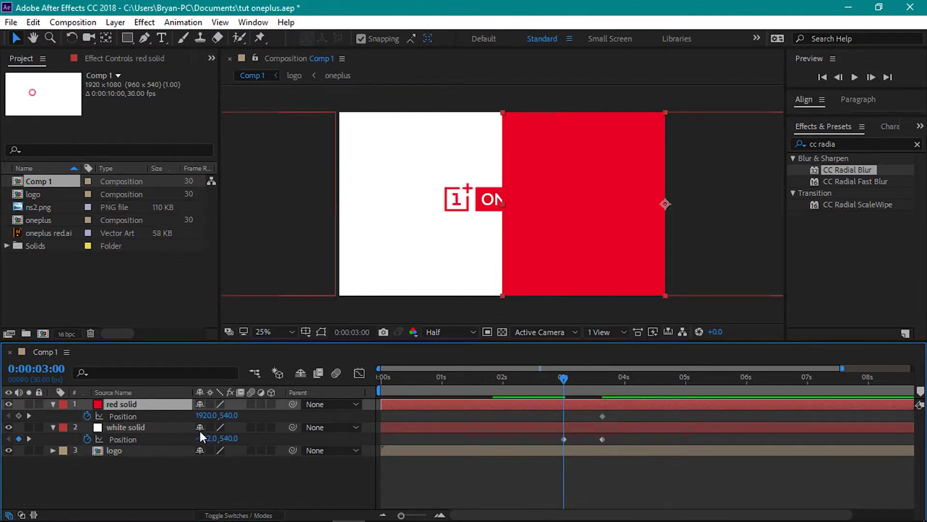
click(199, 417)
drag(207, 416, 907, 468)
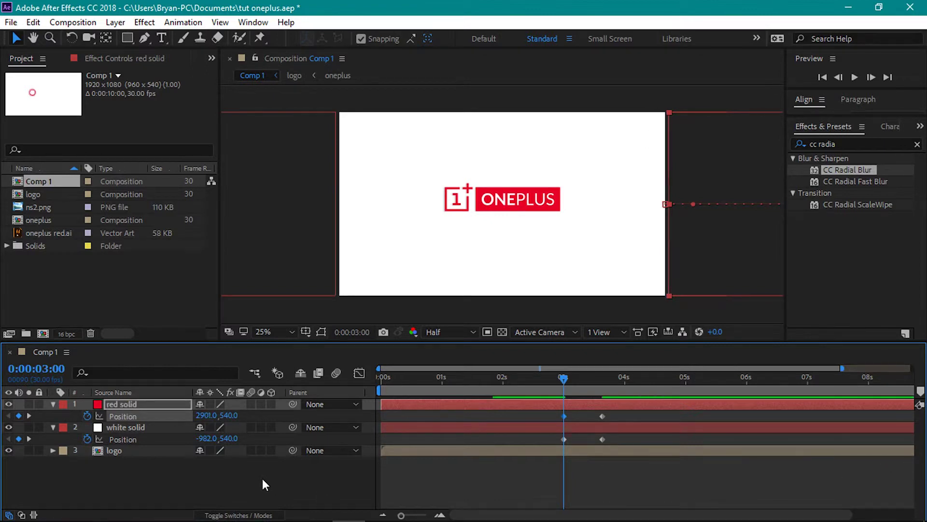
click(53, 427)
click(52, 404)
click(120, 469)
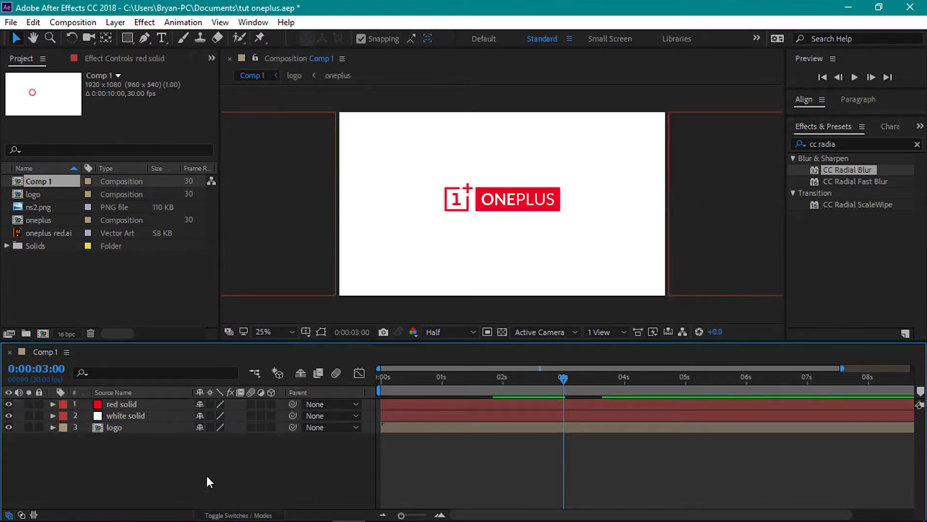
Apply Easy Ease to all Position keyframes of the red and white solids
click(137, 415)
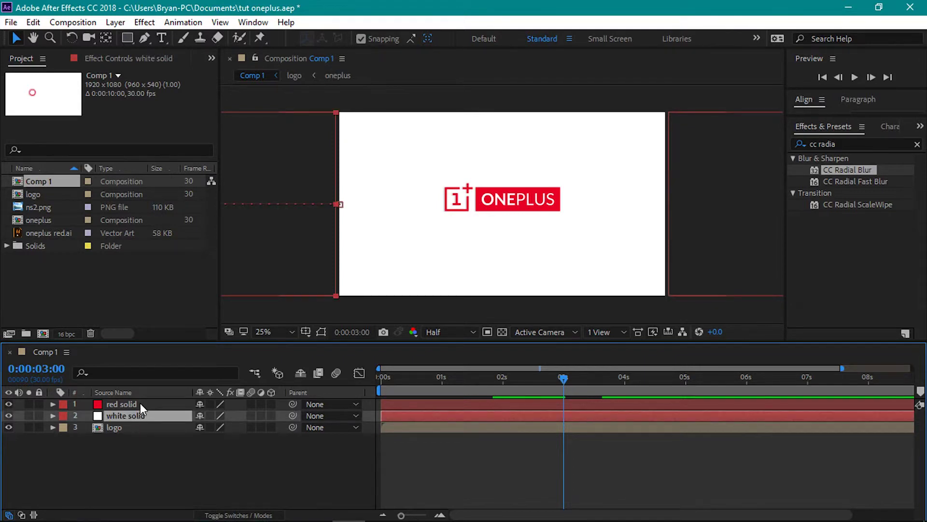
shift+click(140, 403)
key(p)
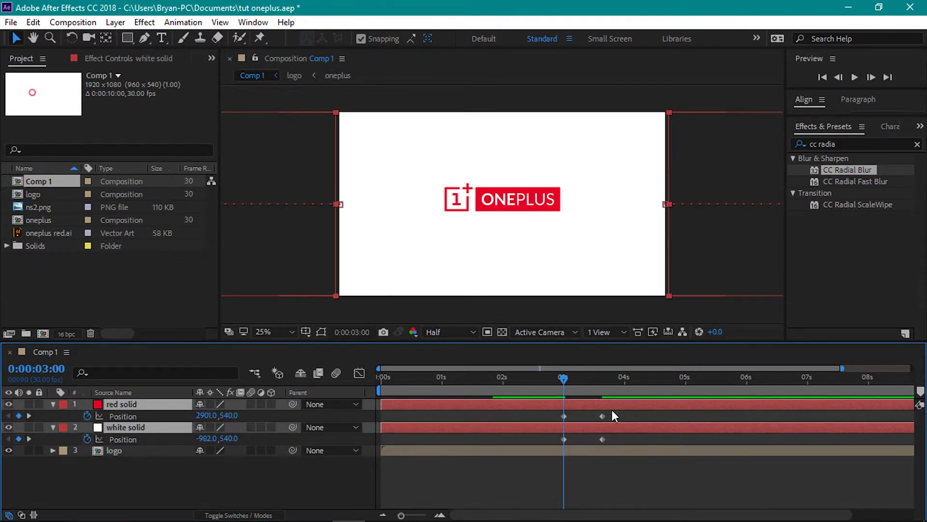
drag(618, 414, 561, 447)
right_click(565, 439)
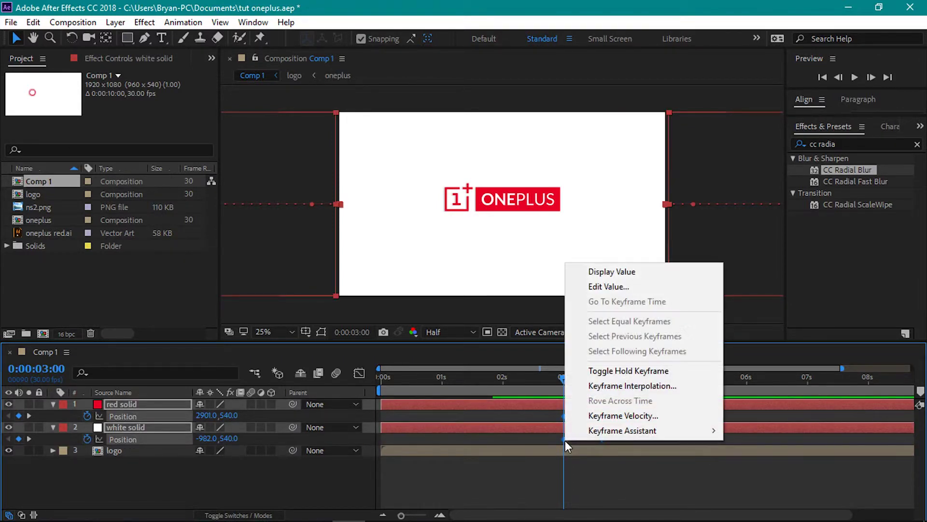
mouse_move(590, 433)
click(439, 339)
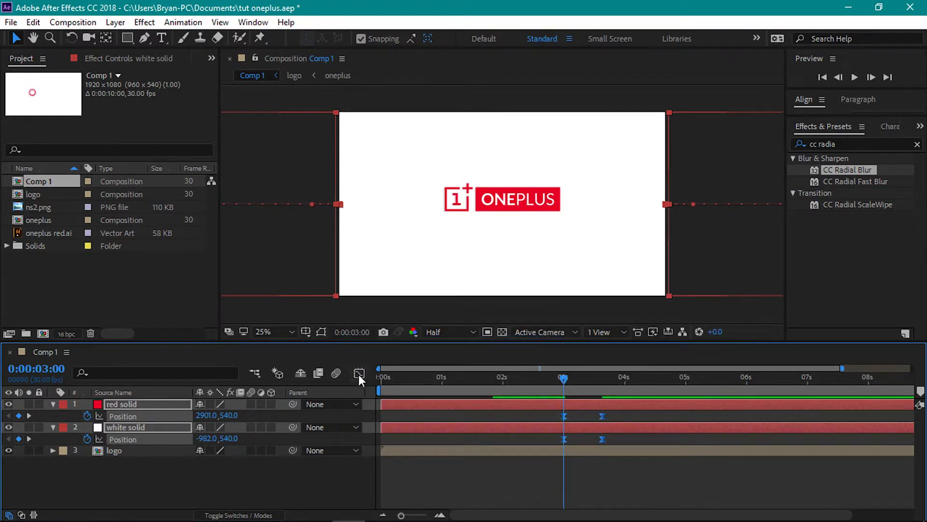
In the speed graph, lengthen the outgoing ease of both solids' first Position keyframes so the speed peaks near the end
click(359, 373)
drag(643, 450, 534, 489)
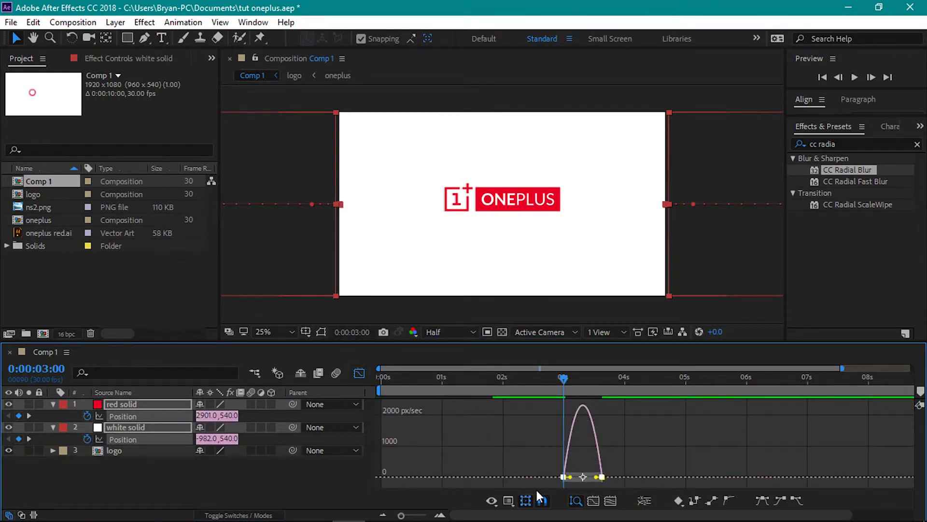
drag(570, 477, 583, 479)
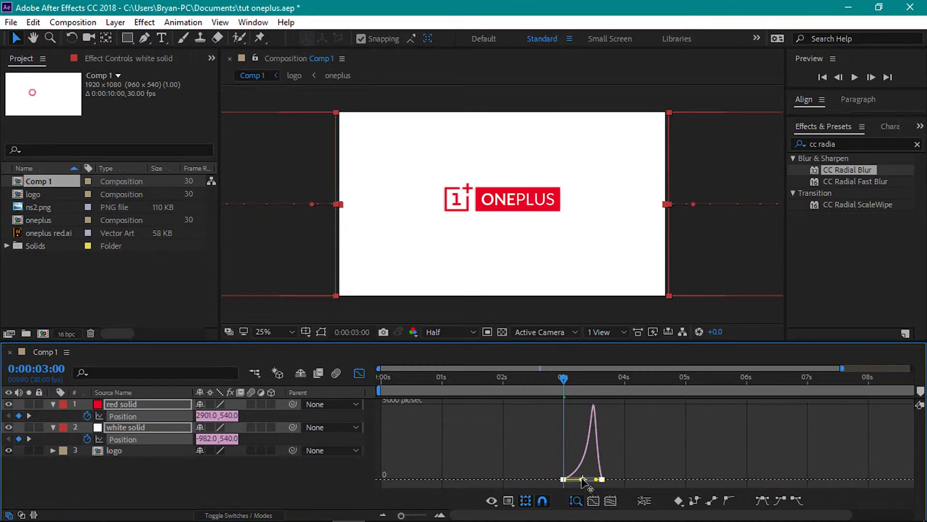
Close the graph view and pre-compose the red and white solids into a new composition named blinds
click(359, 373)
click(53, 404)
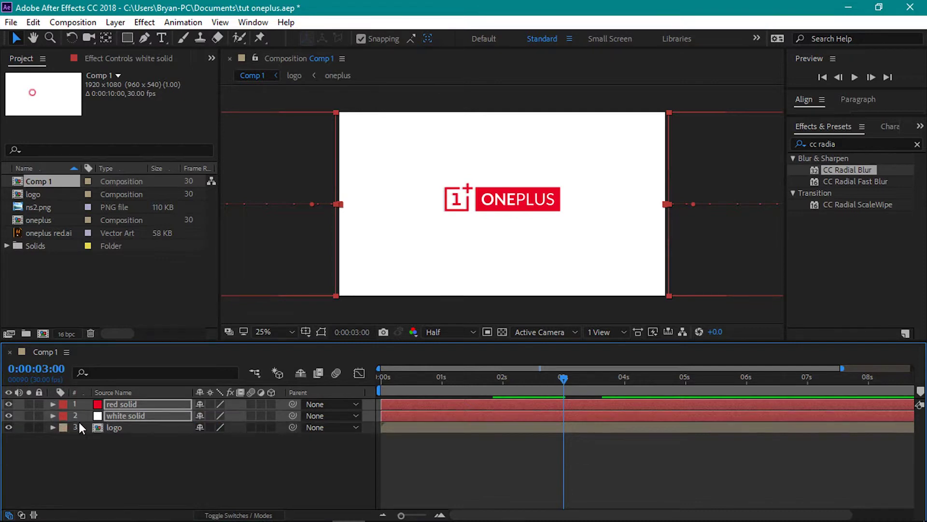
right_click(141, 406)
click(205, 469)
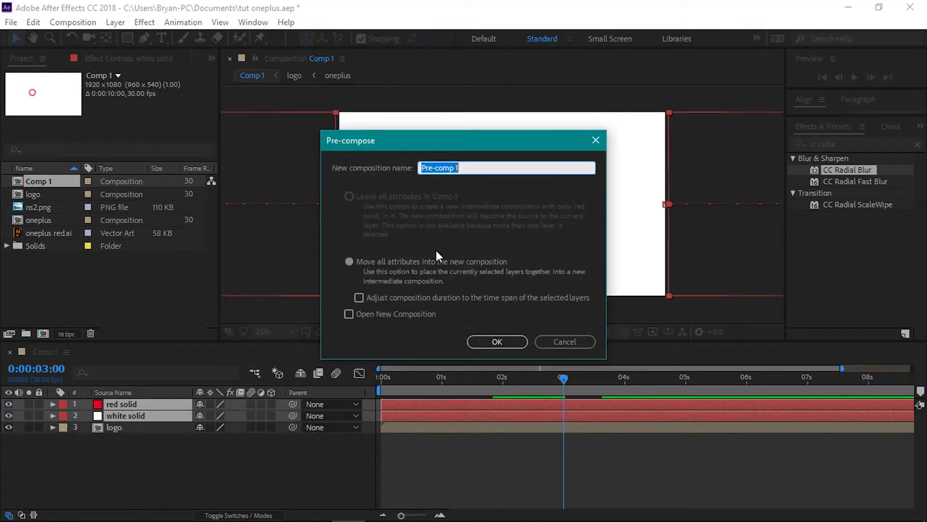
text(blinds)
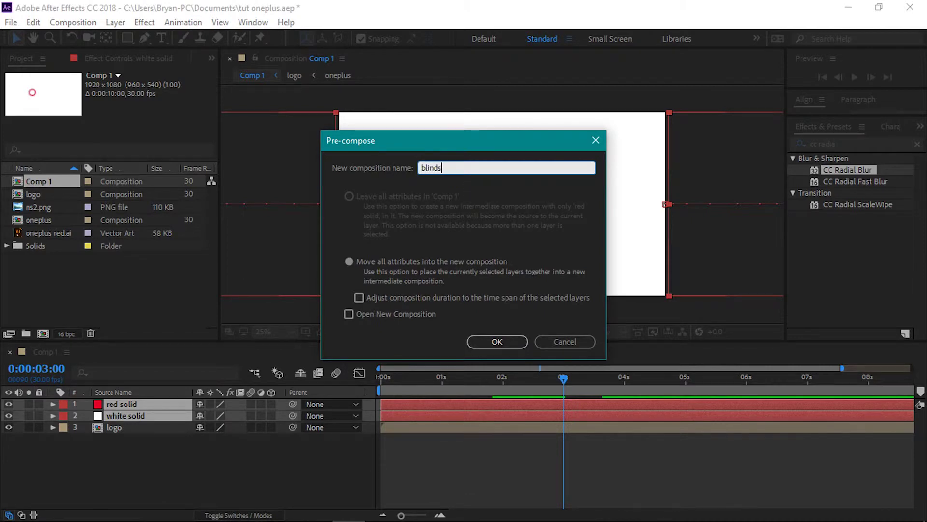
click(482, 340)
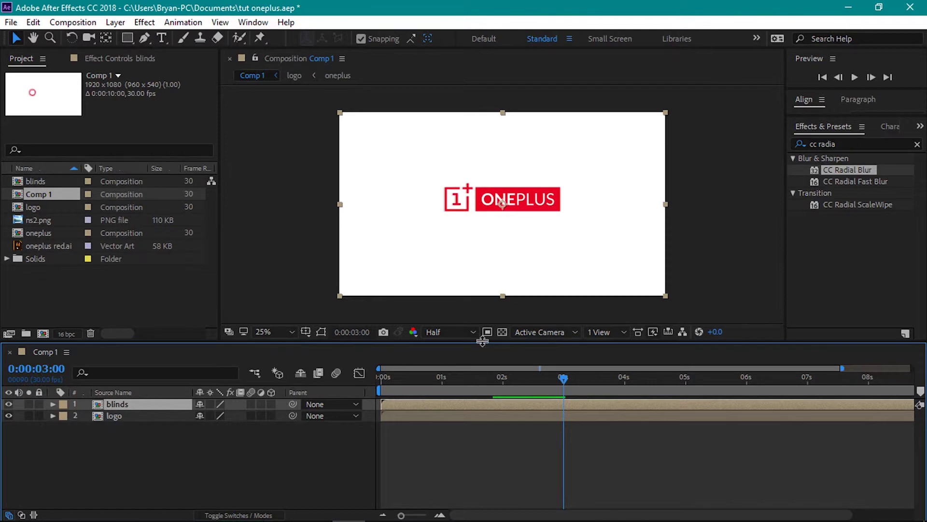
In the logo composition, set the CC Radial Blur Amount of the lower oneplus shadow layer to 8
key(period)
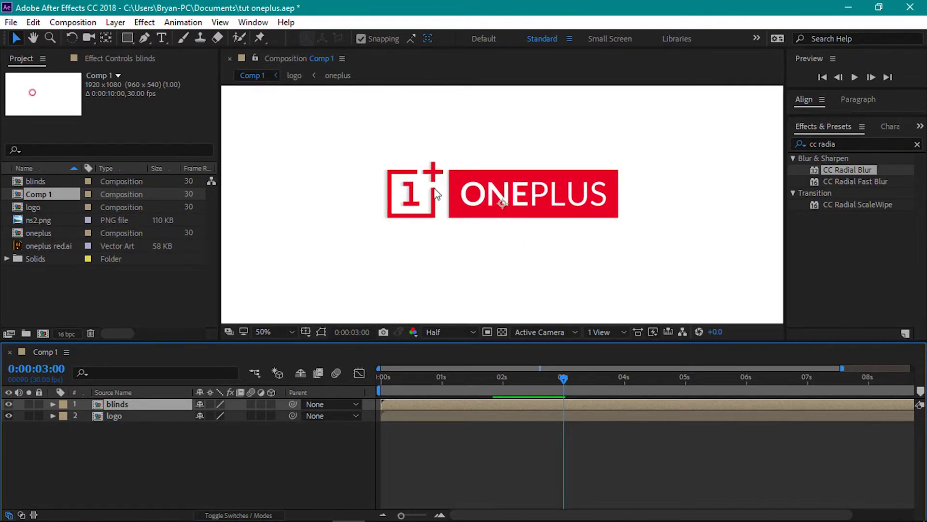
double_click(153, 416)
click(138, 415)
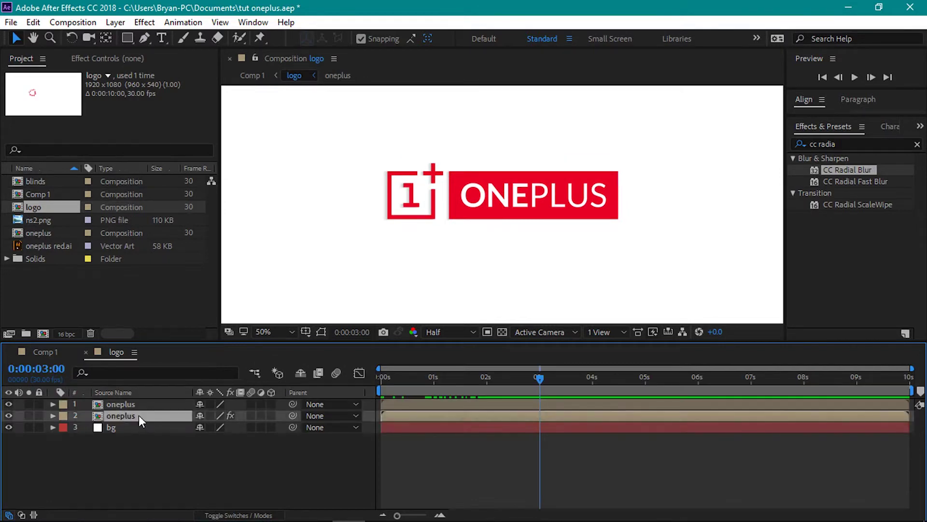
click(137, 61)
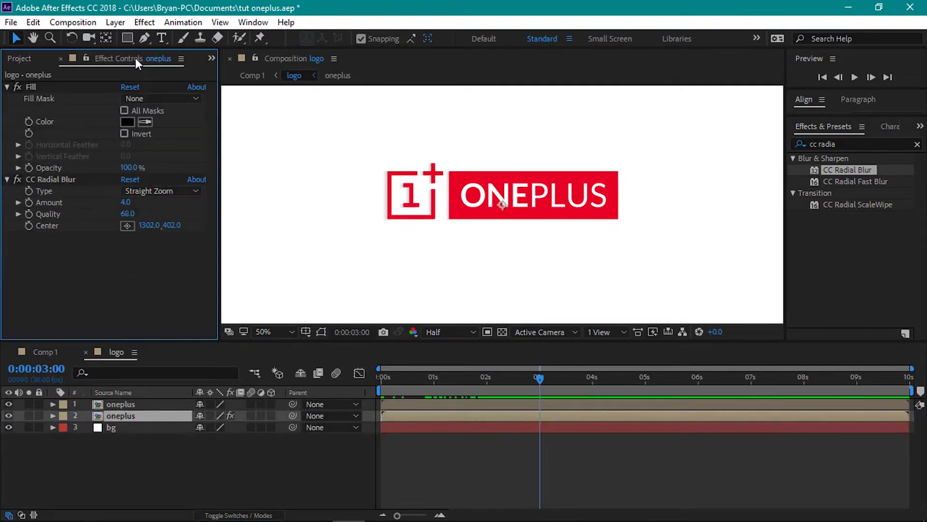
click(127, 202)
text(8)
key(Return)
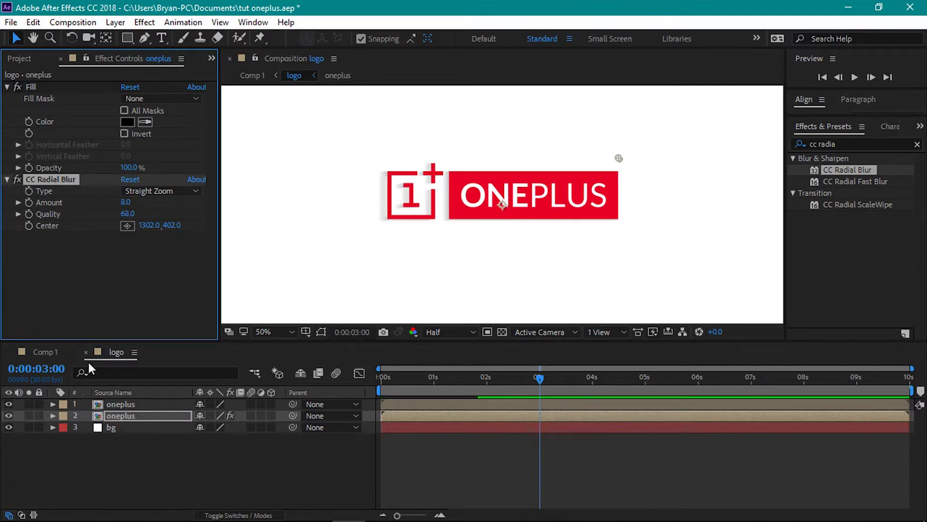
Return to Comp 1, go to 0:00:04:13 and add ns2.png as a layer above blinds
click(50, 355)
click(133, 471)
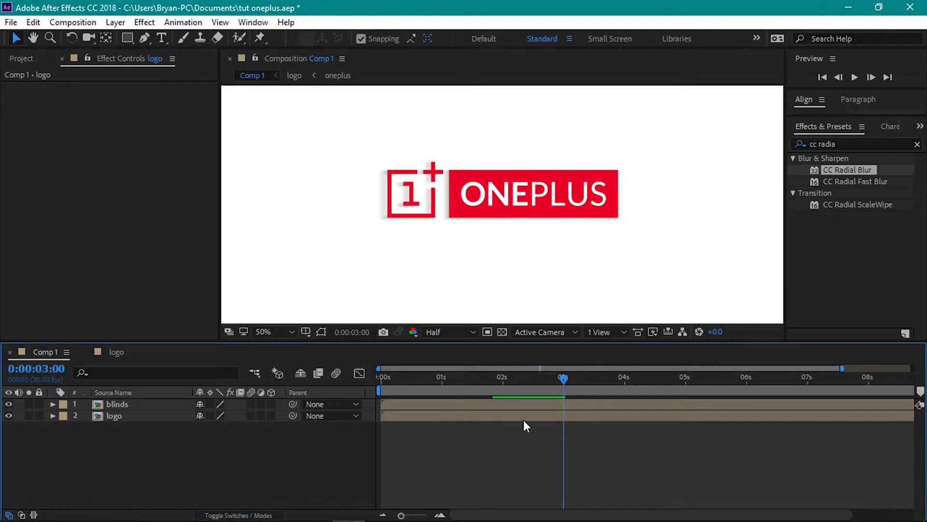
drag(567, 377, 651, 398)
key(comma)
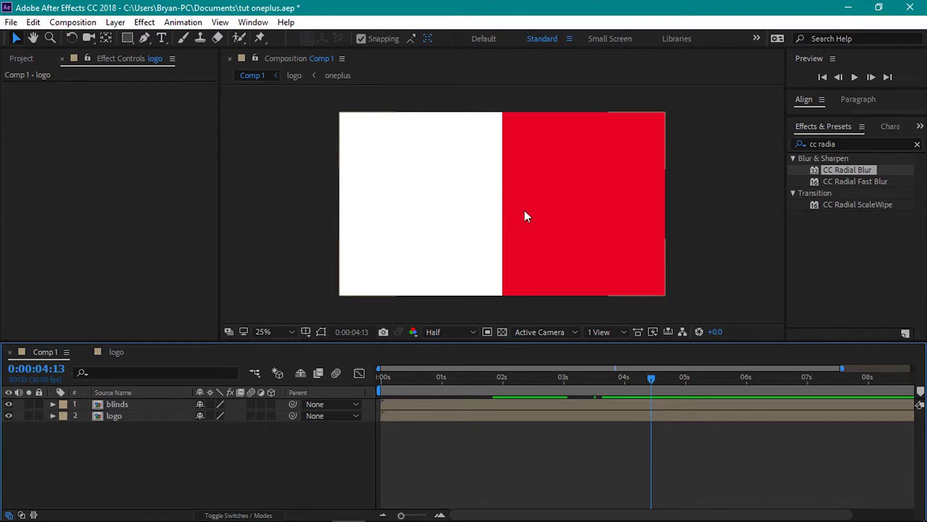
click(29, 58)
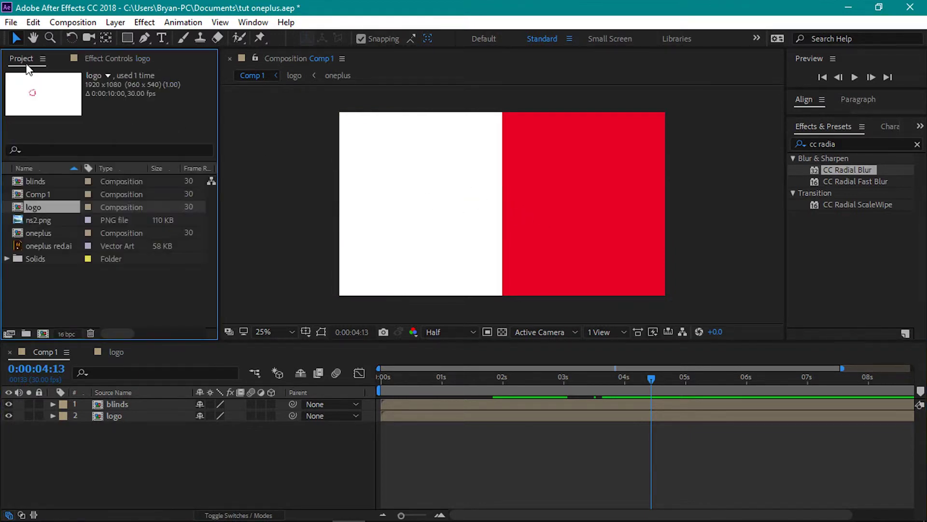
click(35, 220)
drag(48, 222, 89, 399)
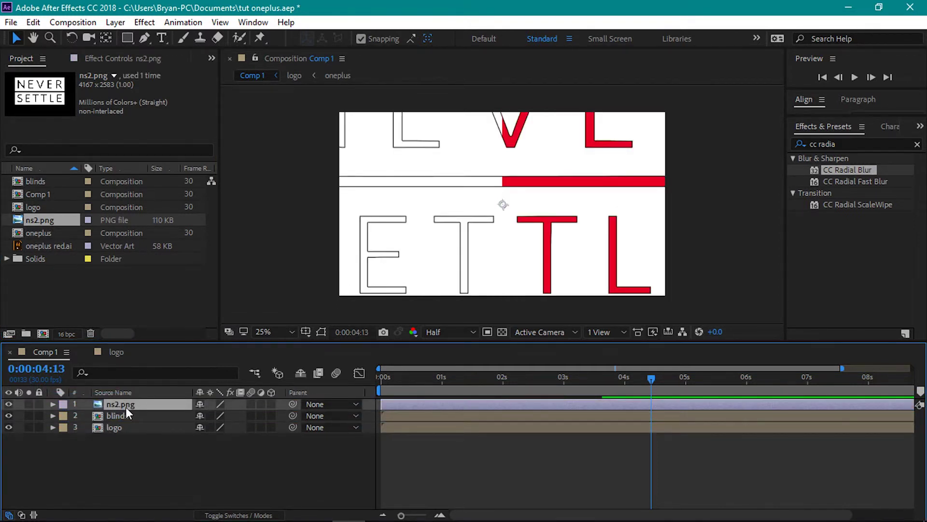
Scale the ns2.png layer to 47% and lock the blinds and logo layers
key(s)
drag(214, 415, 179, 422)
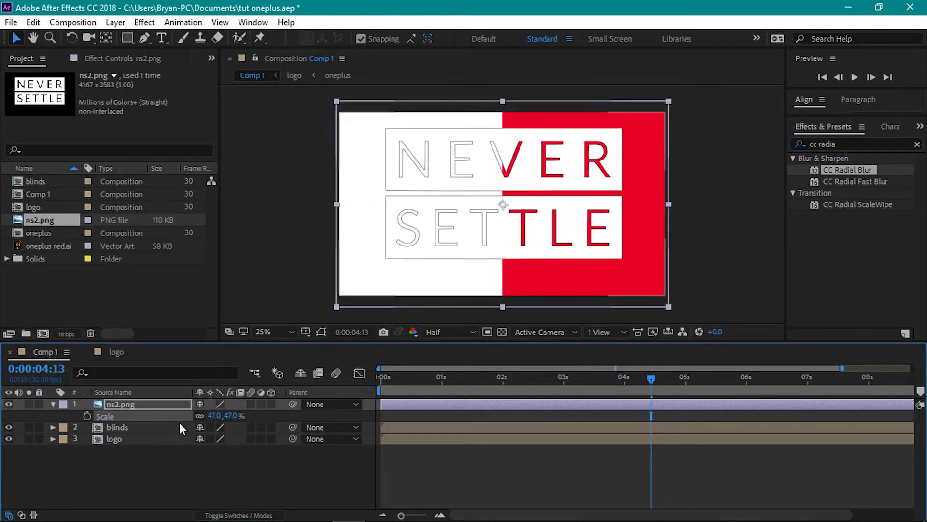
click(152, 490)
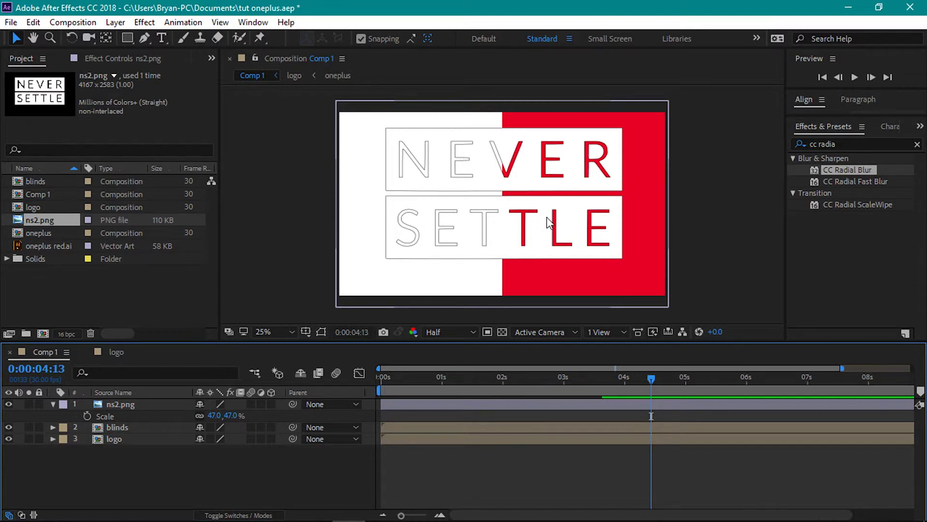
drag(39, 426, 40, 447)
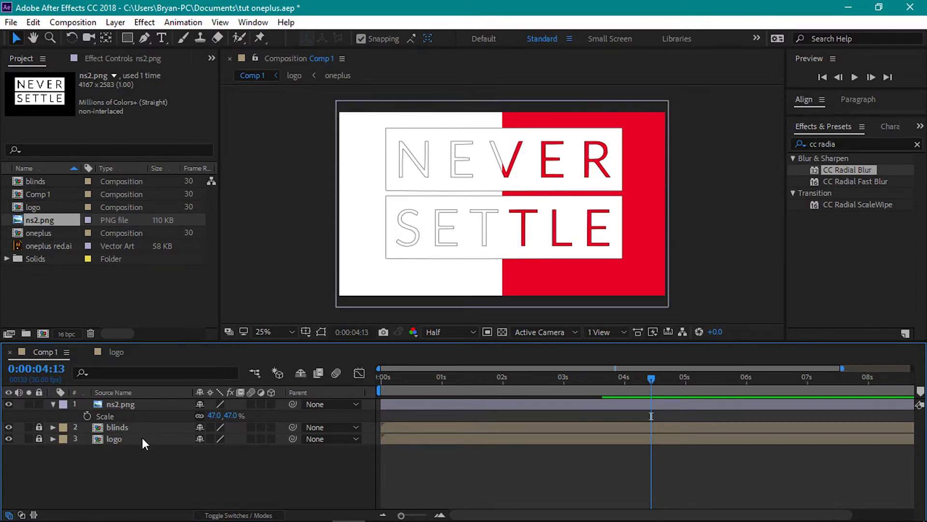
Draw a closed four-point Pen mask around the SETTLE box on the ns2.png layer
click(120, 404)
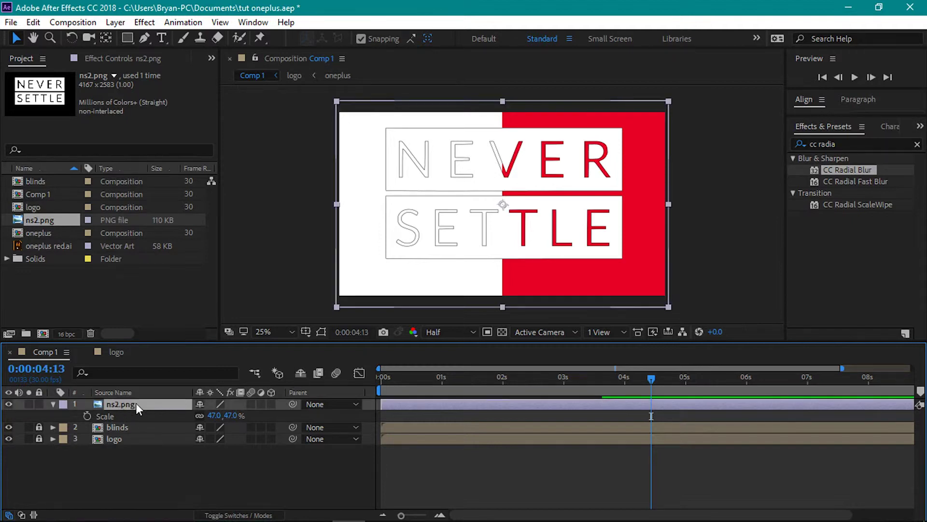
click(143, 37)
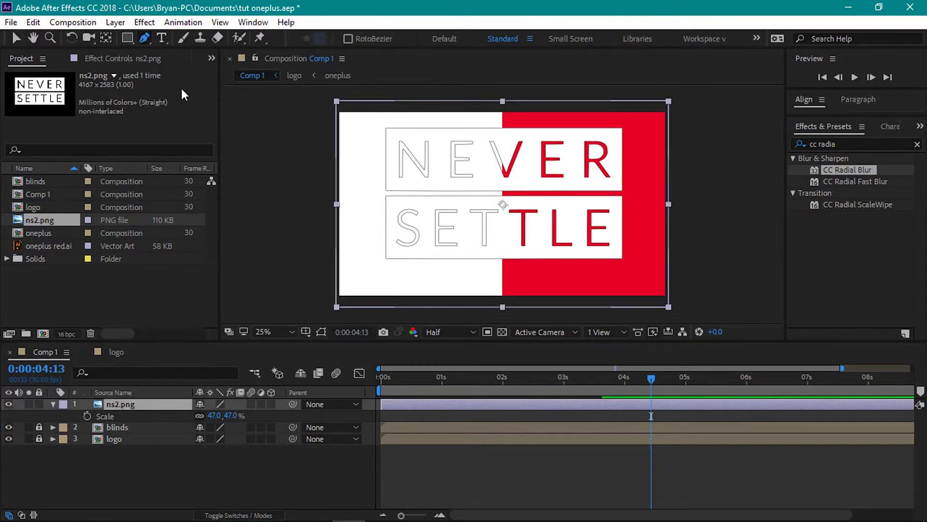
key(period)
key(period)
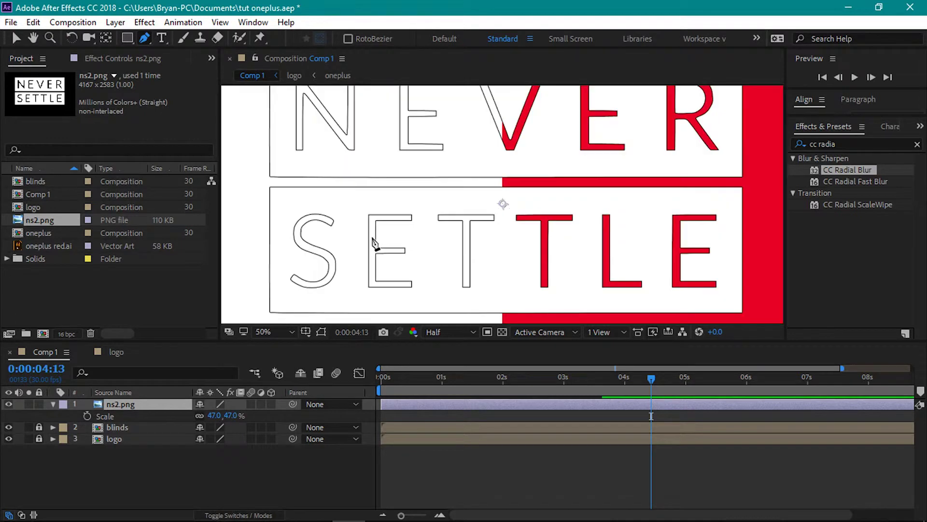
key(comma)
key(period)
click(248, 182)
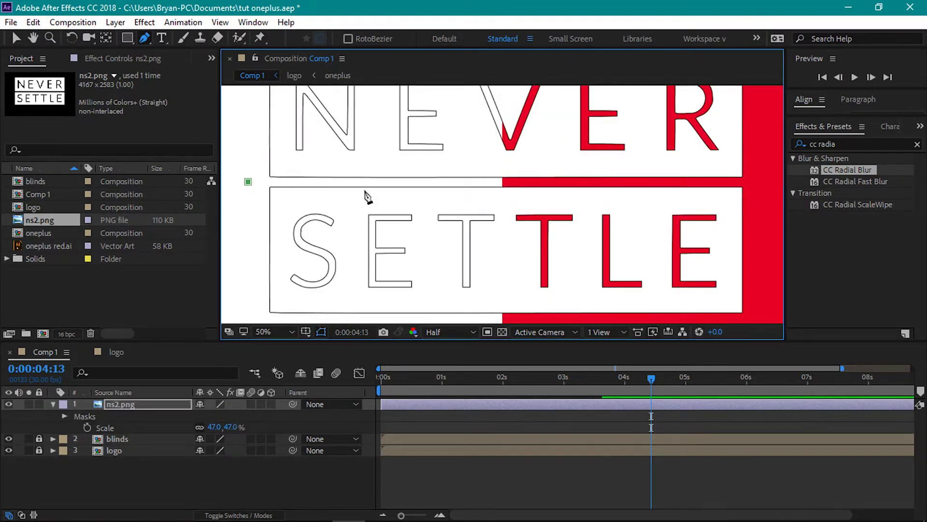
click(761, 183)
click(764, 318)
click(245, 318)
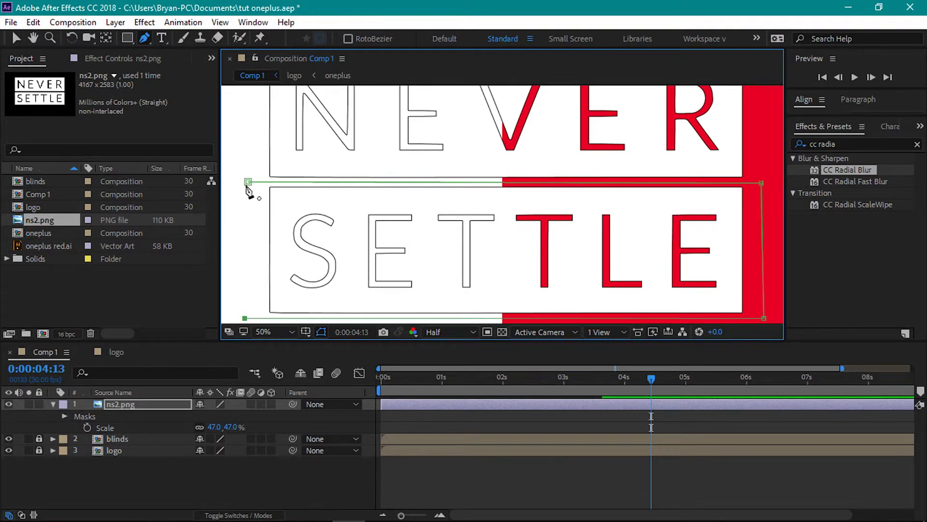
click(248, 181)
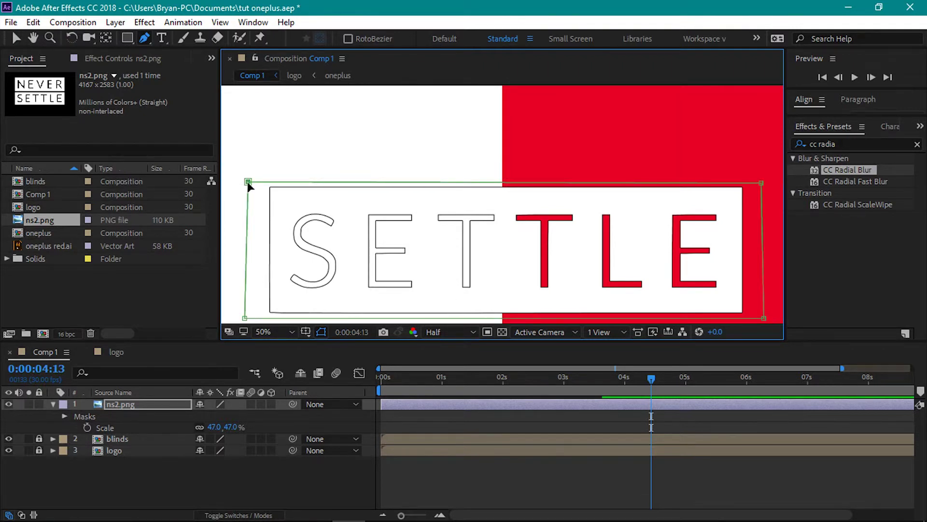
Duplicate the masked ns2.png layer and invert the mask on the upper copy to show only the NEVER box
click(158, 401)
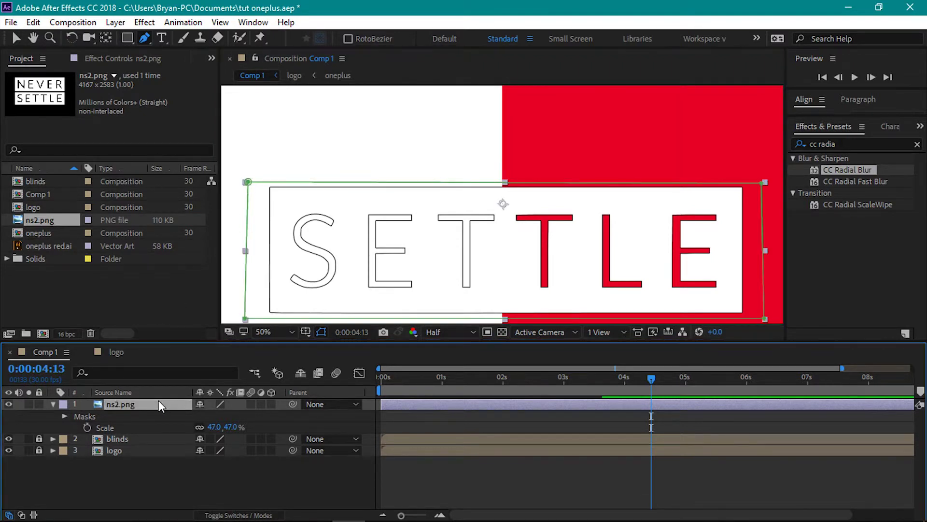
key(ctrl+d)
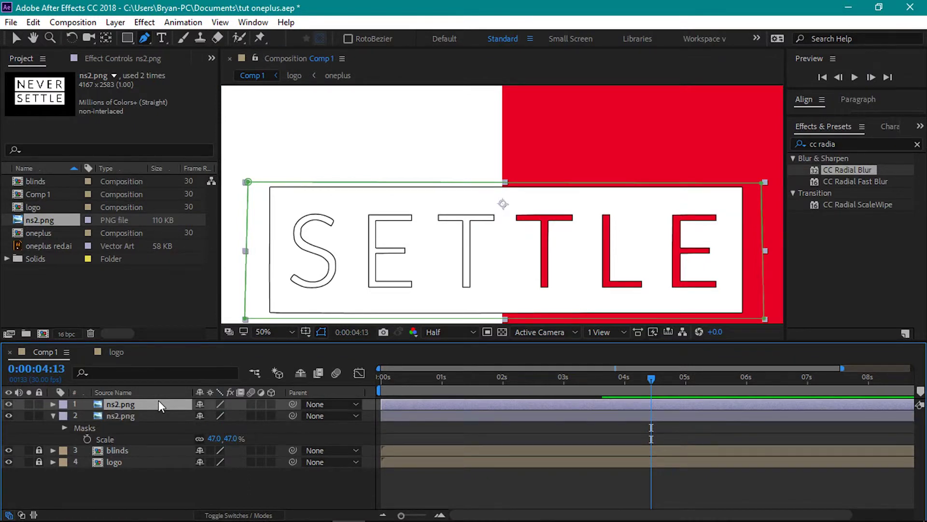
click(145, 416)
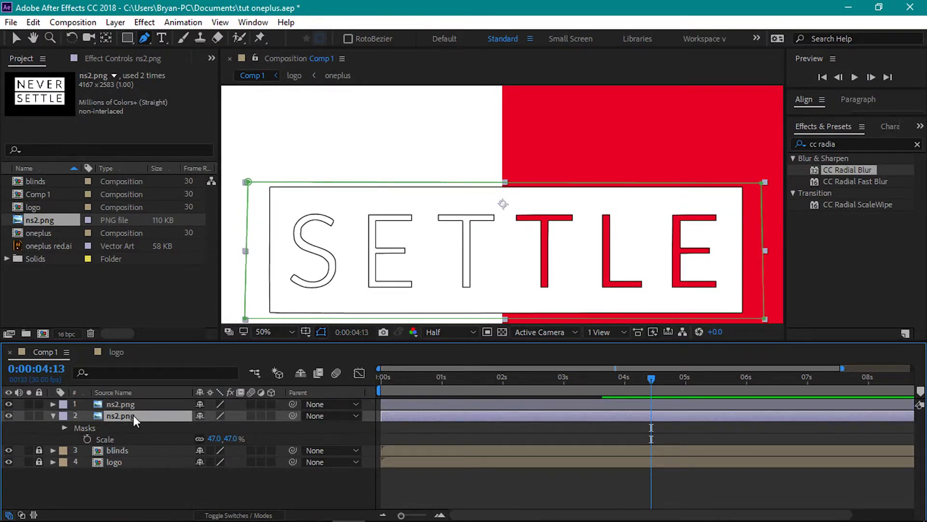
key(m)
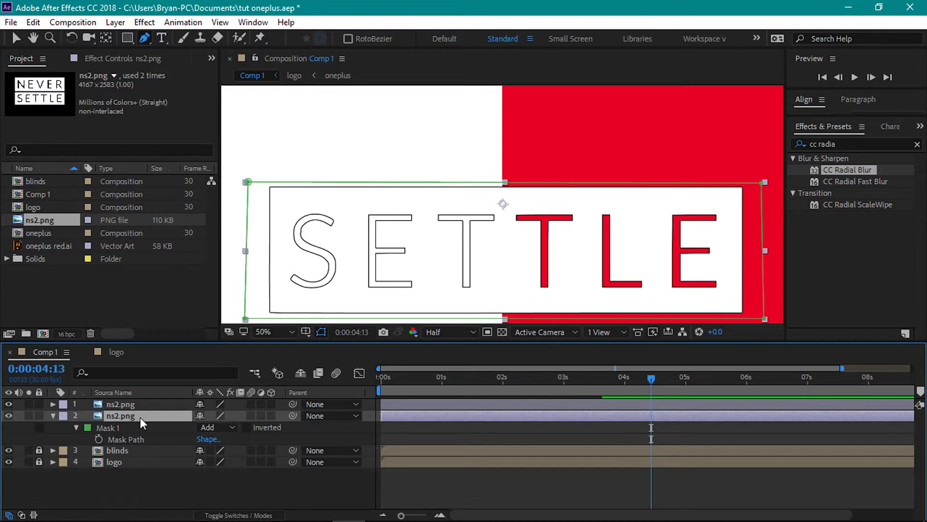
key(m)
click(149, 405)
key(m)
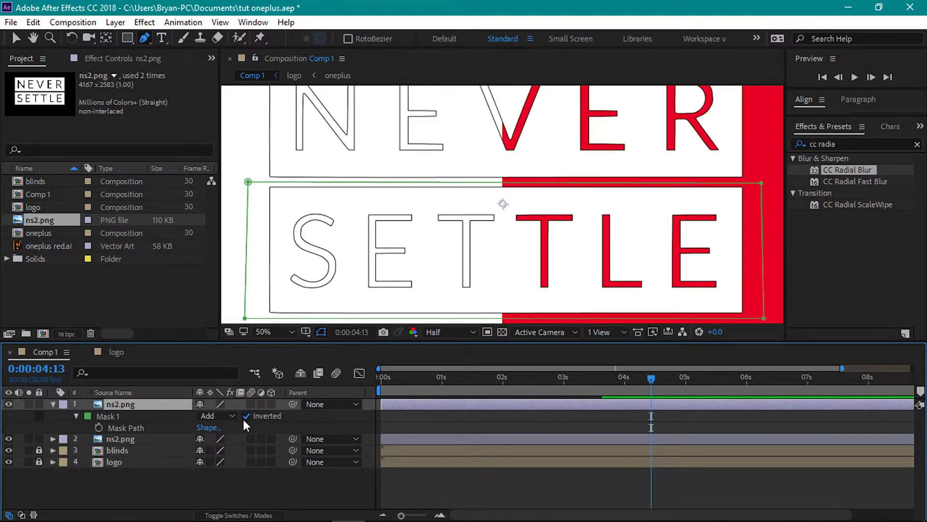
click(52, 404)
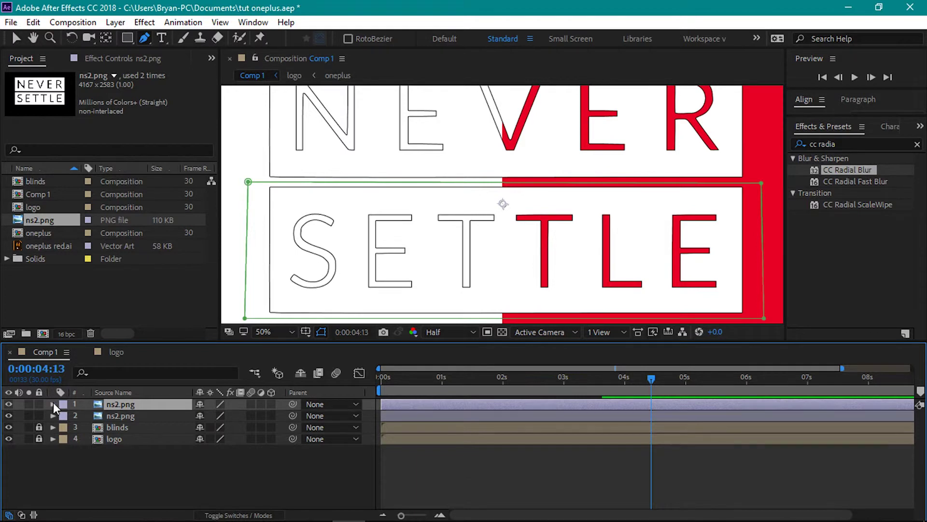
Rename the lower ns2.png layer to settle.png
click(135, 415)
key(Return)
key(Left)
key(Delete)
key(Delete)
key(Delete)
text(settle)
key(Return)
Rename the upper ns2.png layer to never.png
click(137, 407)
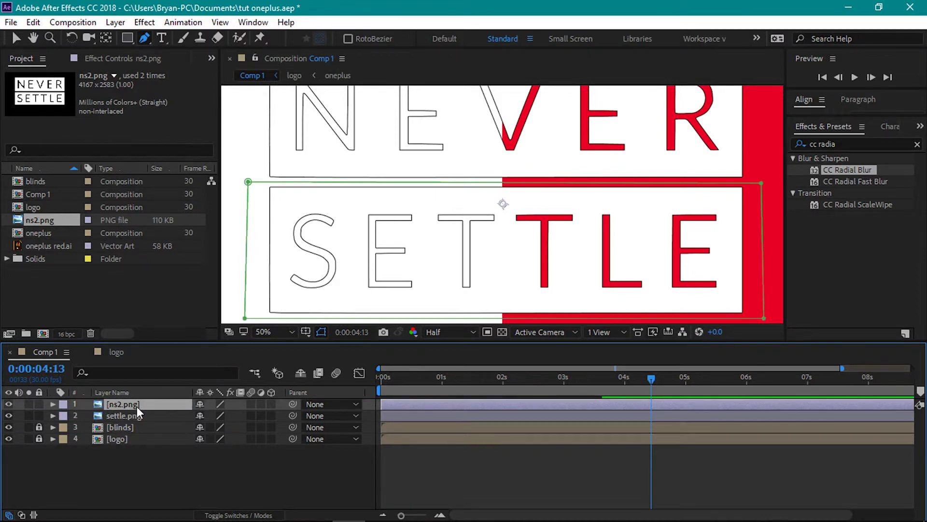
key(Return)
key(Left)
key(Right)
key(Right)
key(Right)
key(BackSpace)
key(BackSpace)
key(BackSpace)
text(never)
click(129, 466)
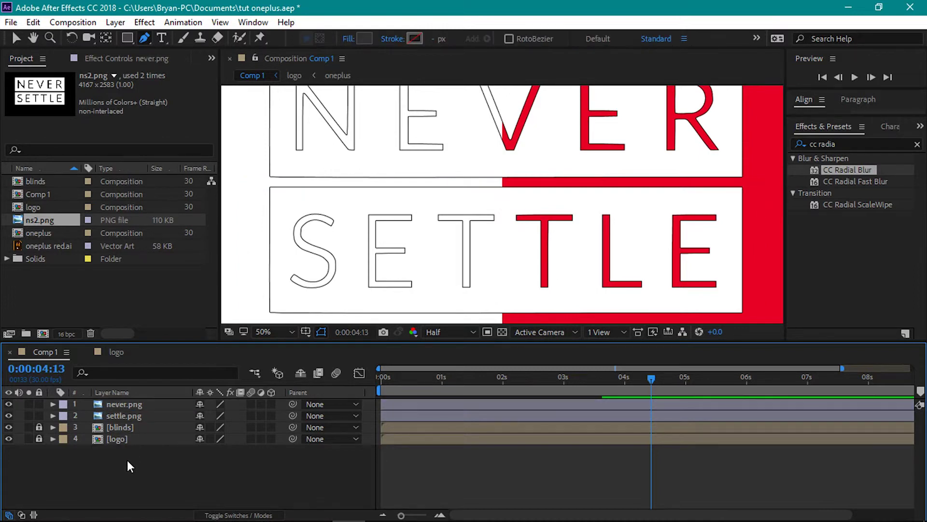
Scale the never.png and settle.png layers together to 25%, leaving only never.png selected
scroll(392, 256, down, 2)
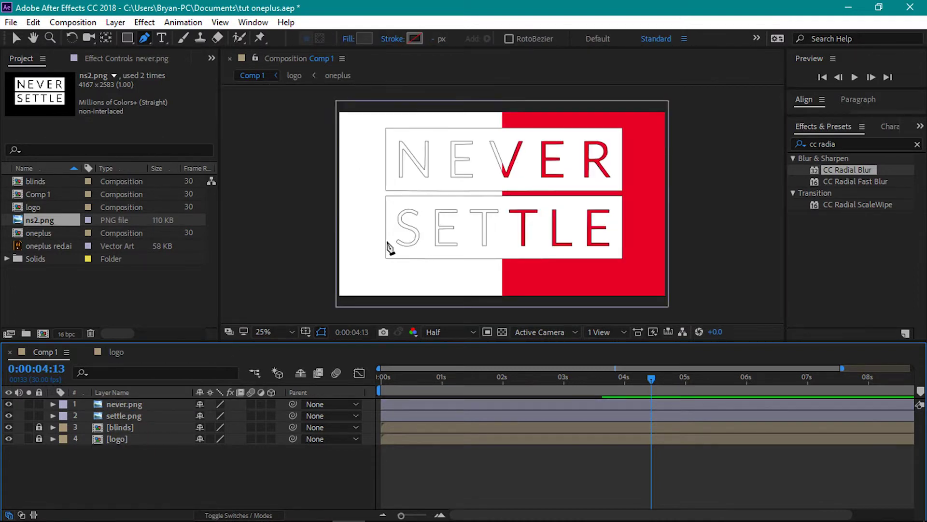
key(v)
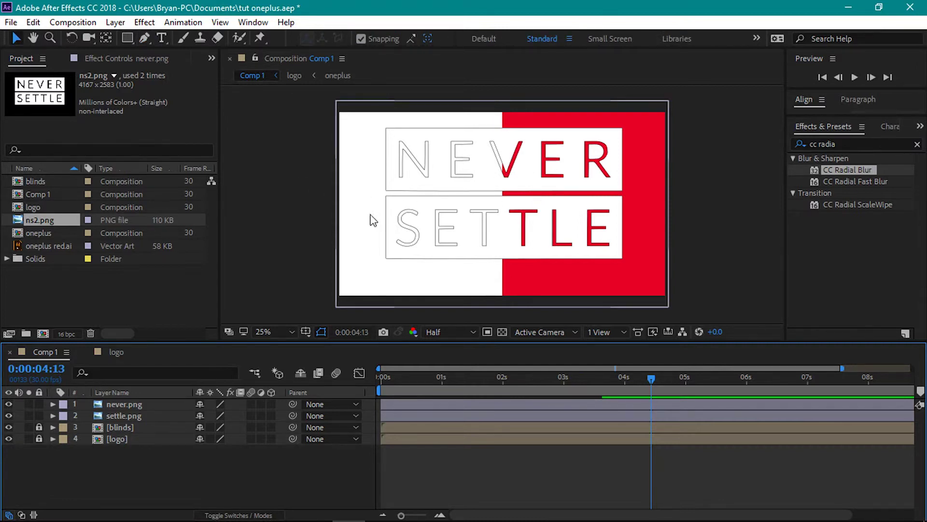
click(147, 419)
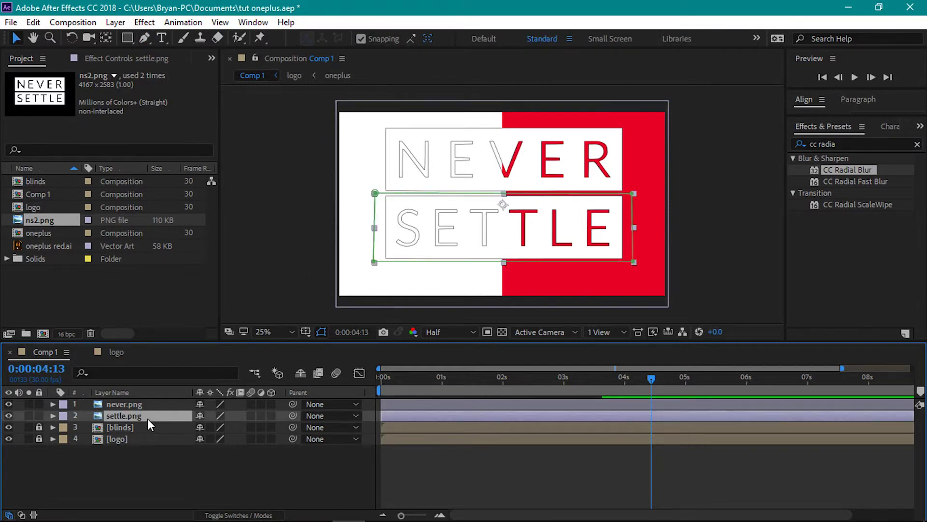
shift+click(146, 404)
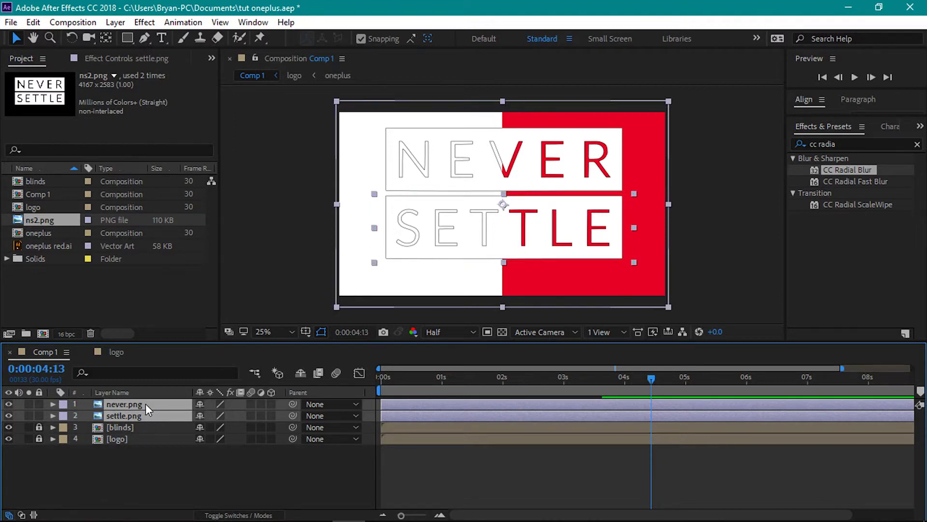
key(s)
mouse_move(213, 415)
mouse_down()
mouse_move(194, 415)
mouse_move(202, 418)
mouse_up()
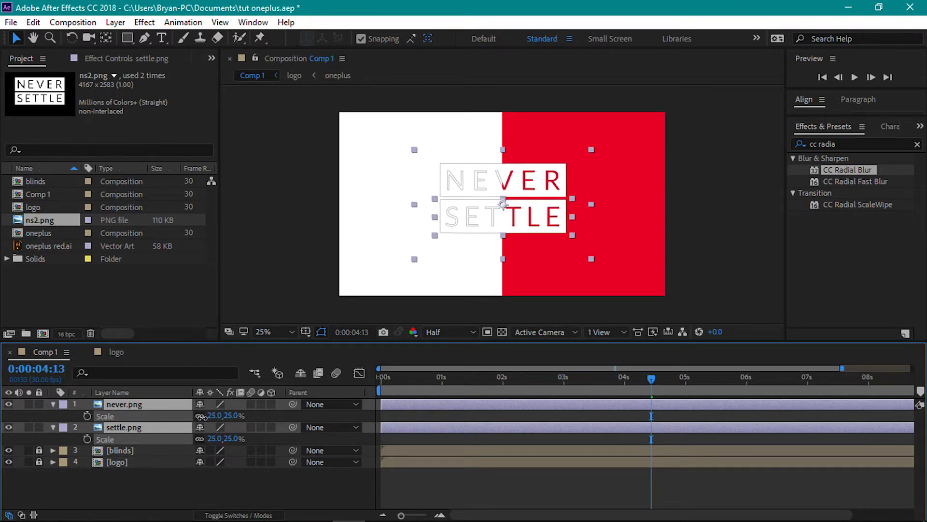
click(188, 483)
click(138, 405)
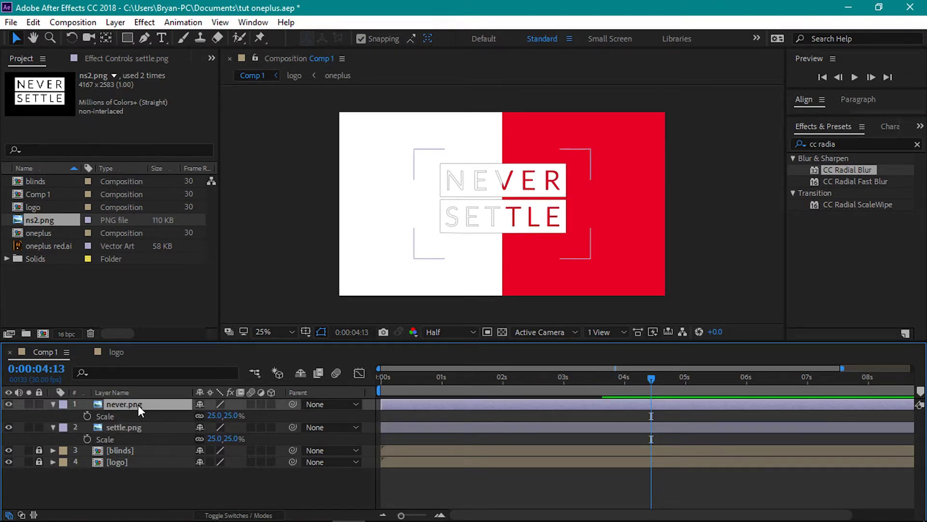
Move the never.png layer onto the white half and the settle.png layer onto the red half of the composition
drag(509, 212, 428, 204)
click(479, 224)
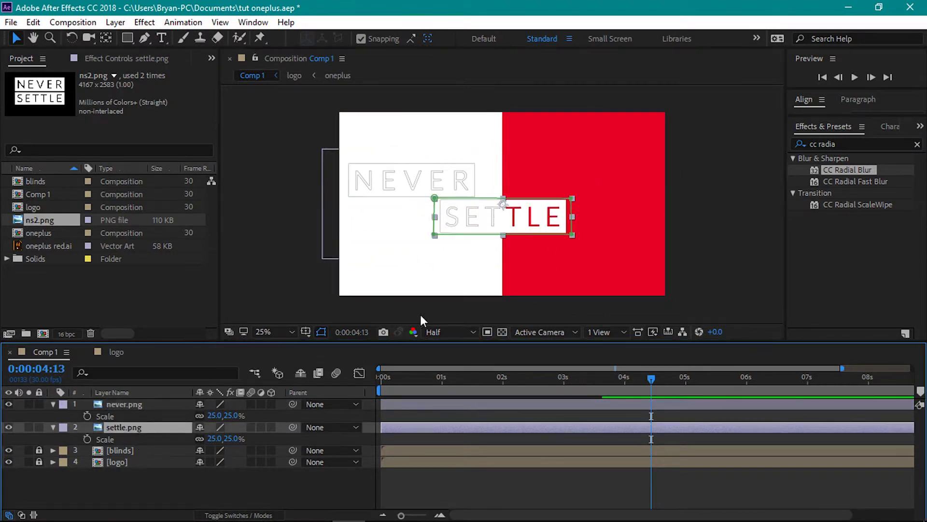
drag(502, 197, 570, 186)
click(331, 476)
click(106, 414)
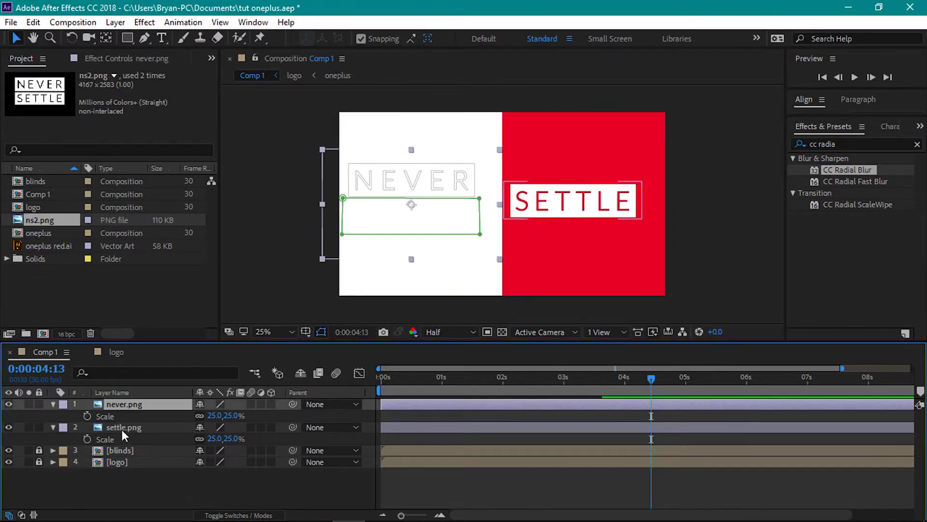
Reveal the Position property of the settle.png and never.png layers
click(120, 429)
key(p)
click(160, 405)
key(p)
Set the never.png layer's vertical position to 448
click(226, 415)
text(44)
key(Return)
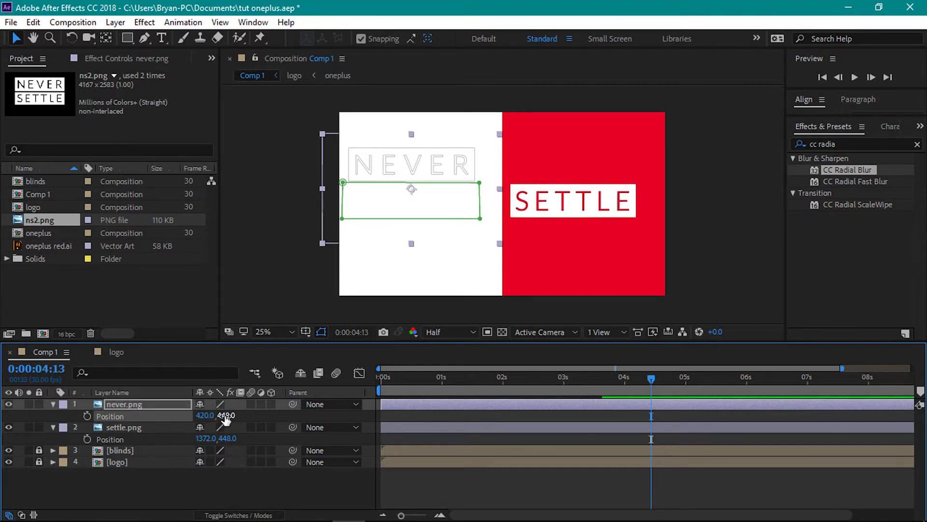
click(108, 427)
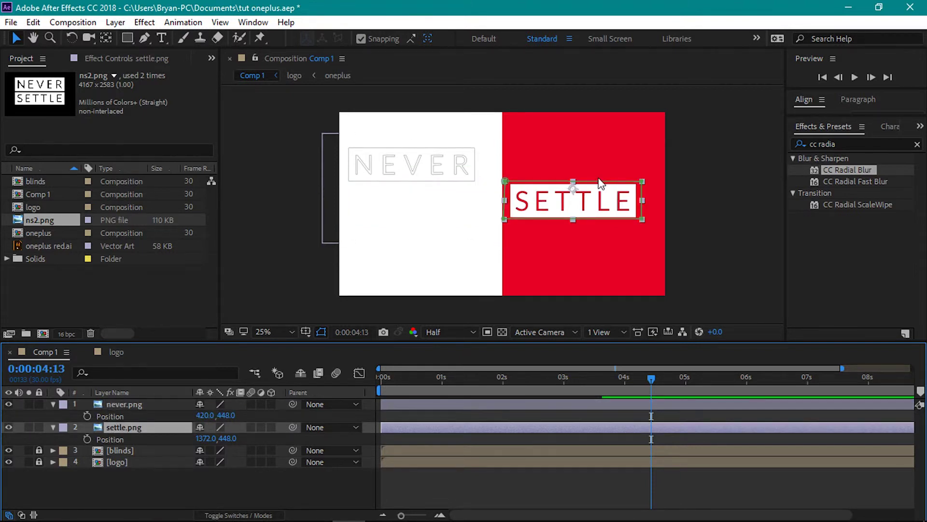
Move the never.png layer to about 548, 661 so its box lines up level with the SETTLE box
click(140, 404)
drag(226, 415, 351, 433)
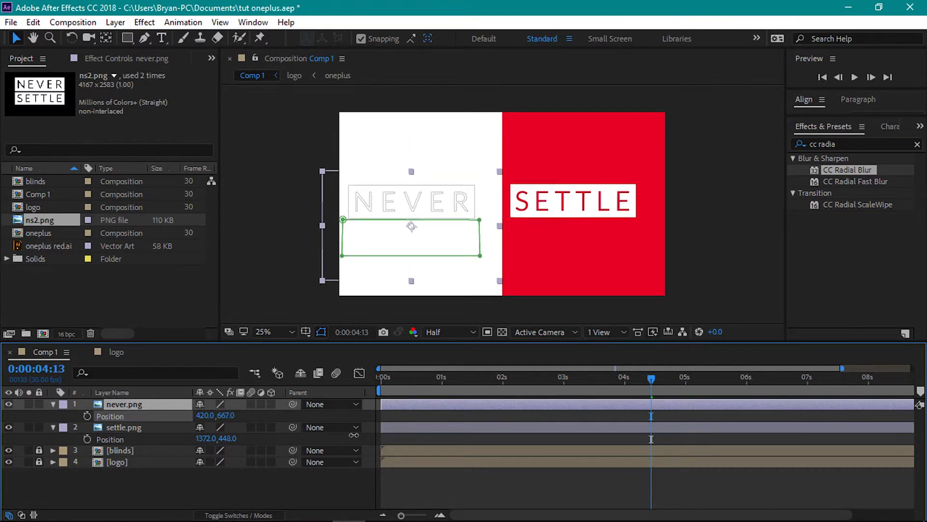
click(182, 451)
click(142, 426)
click(125, 404)
drag(428, 261, 451, 261)
key(period)
drag(230, 414, 229, 409)
Set the horizontal position of settle.png to 1347 and of never.png to 563, bringing both boxes closer to the centre line
drag(207, 438, 196, 438)
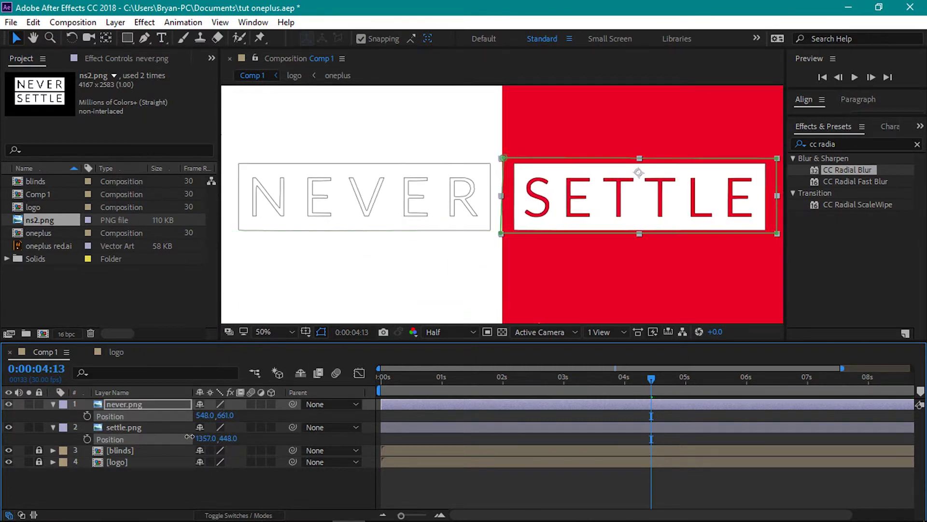
click(225, 417)
drag(204, 415, 212, 415)
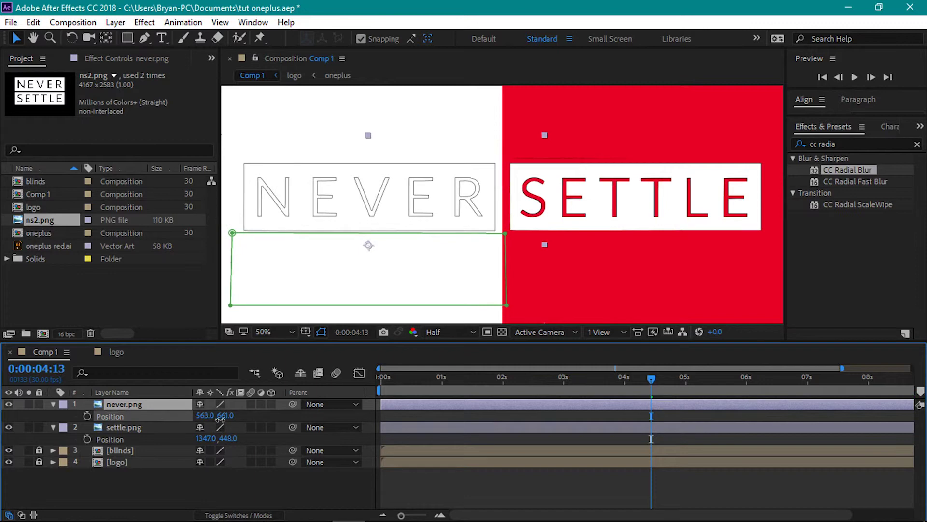
click(223, 498)
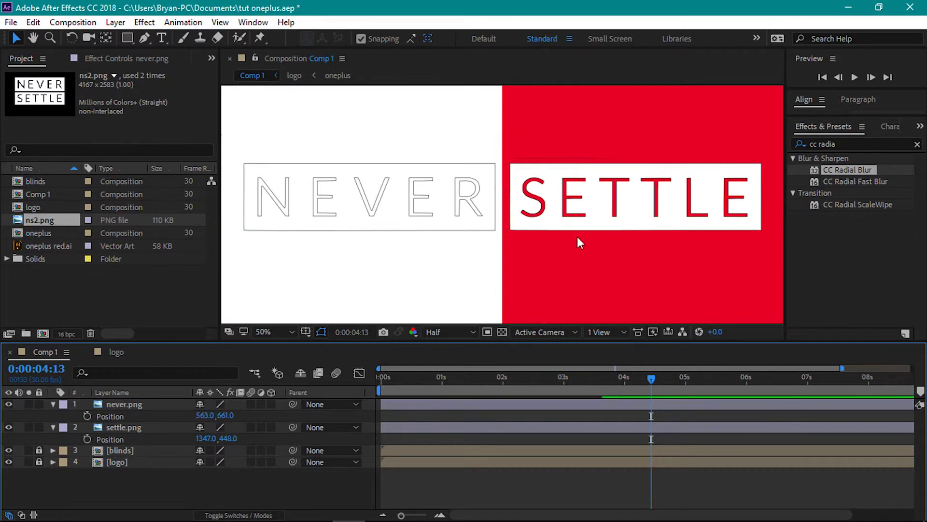
Adjust the upper-left mask point of settle.png to trim the thin leftover strip above the SETTLE box
click(574, 215)
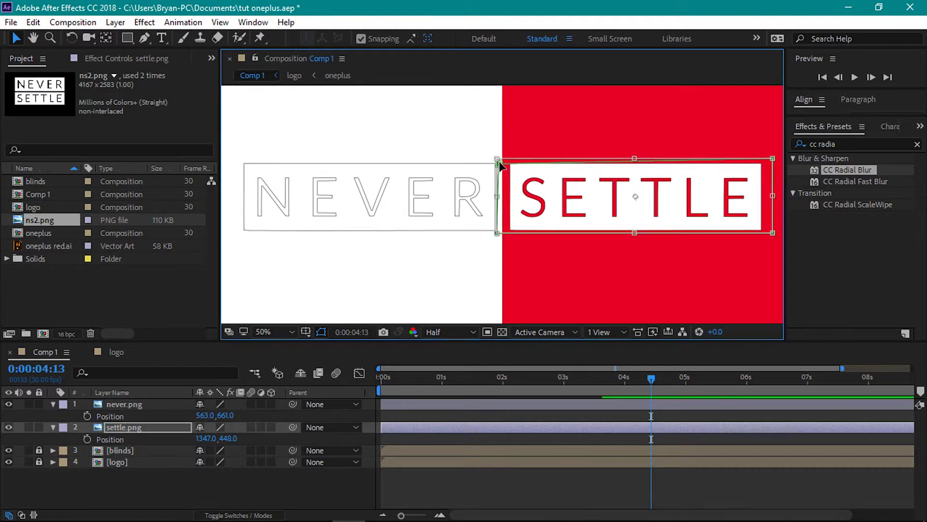
click(336, 484)
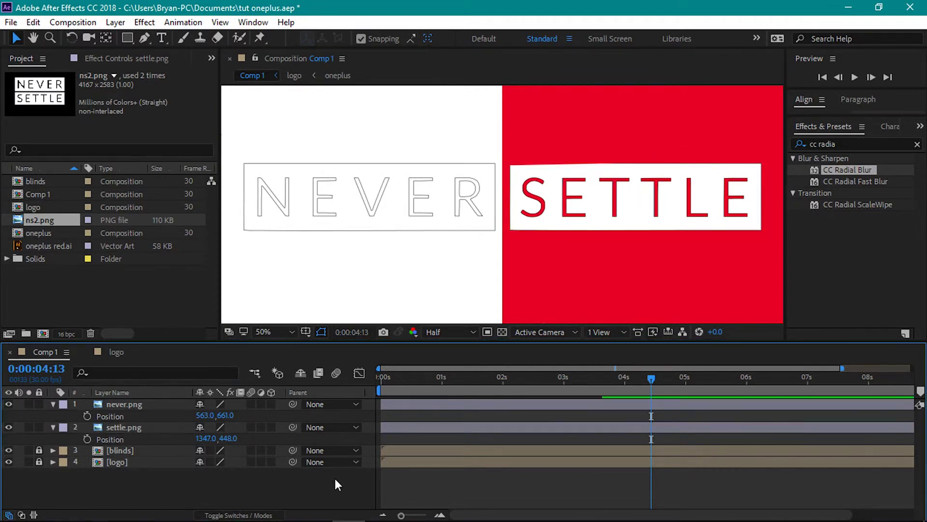
click(252, 427)
click(499, 163)
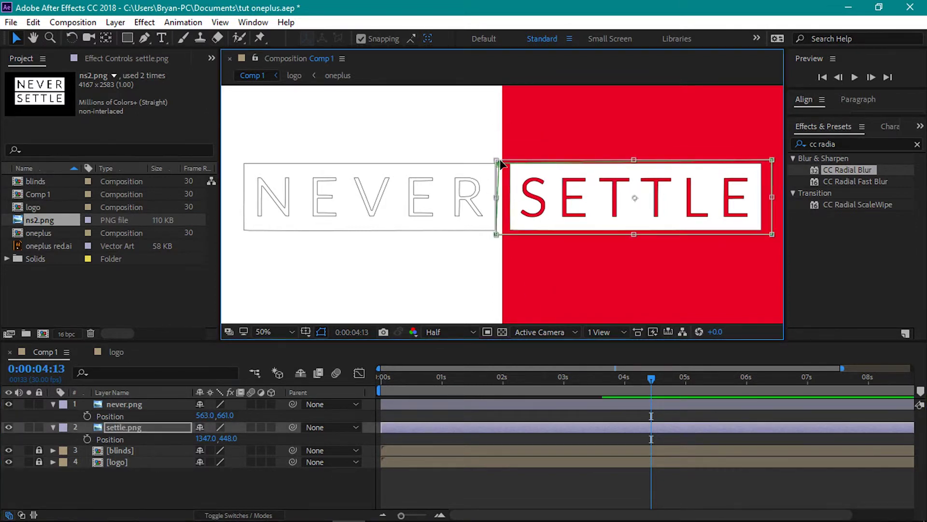
click(342, 491)
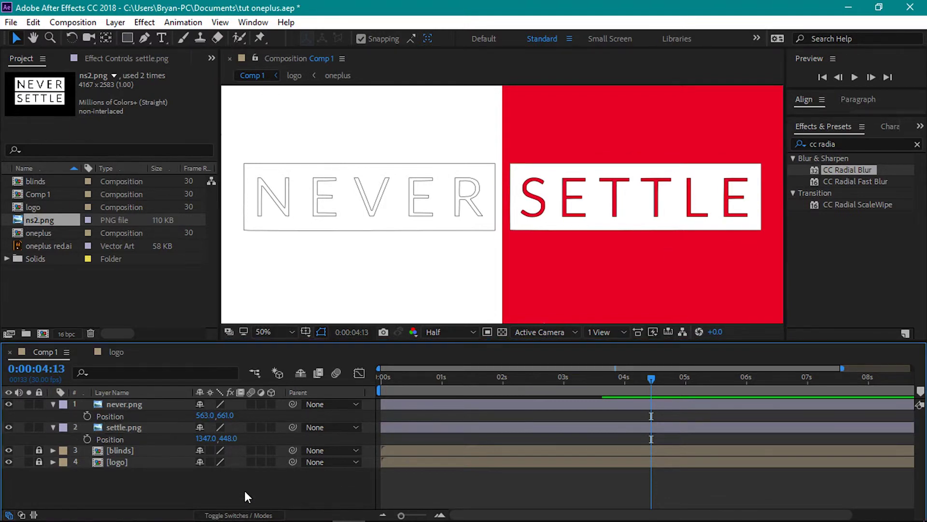
Pre-compose the settle.png layer as "settle", moving all attributes into the new composition
click(117, 424)
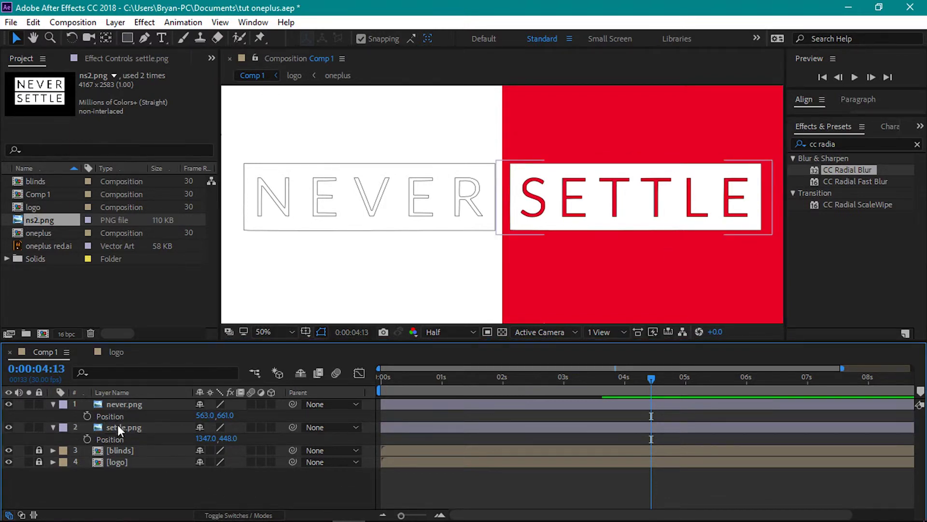
right_click(117, 425)
click(146, 474)
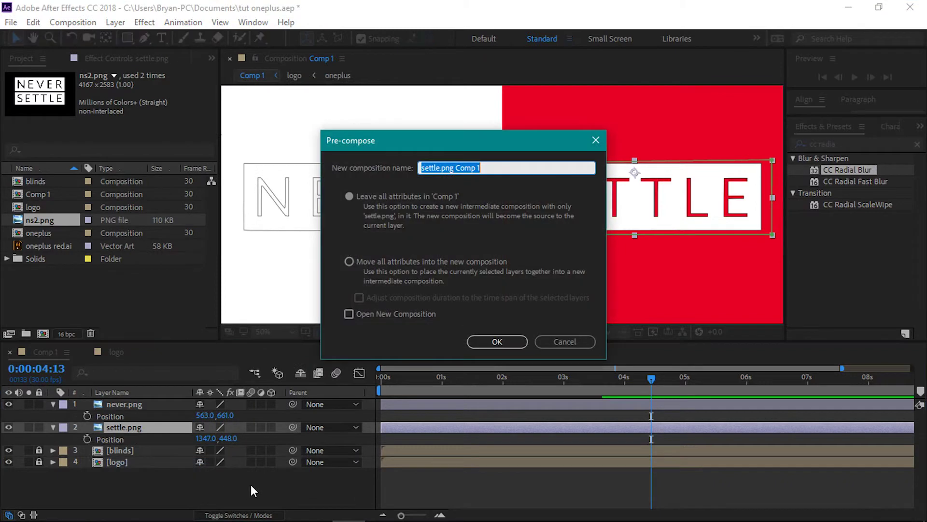
key(BackSpace)
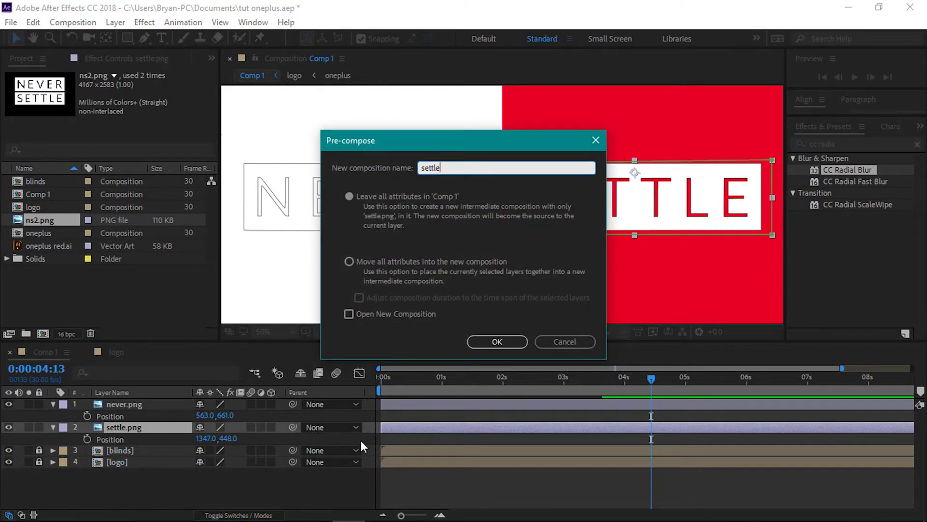
click(440, 263)
click(495, 340)
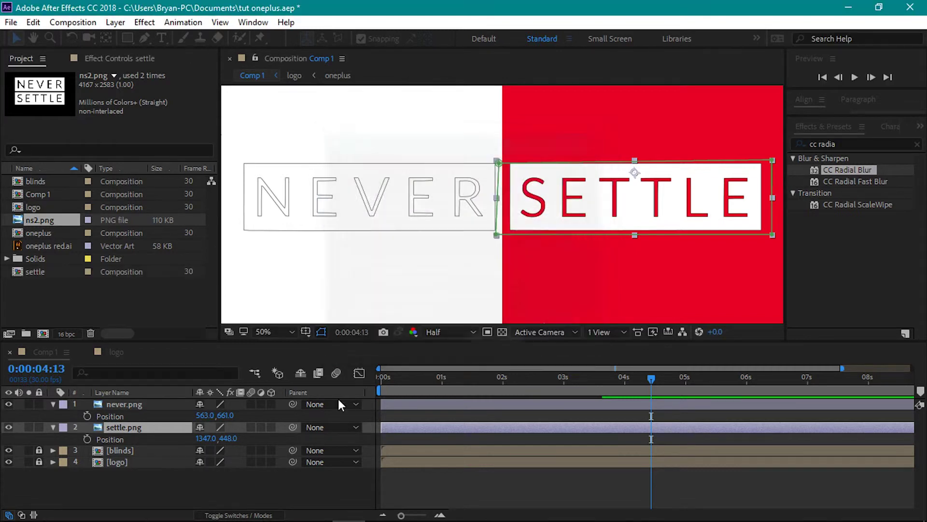
Pre-compose the never.png layer as "never", moving all attributes into the new composition
click(150, 403)
right_click(151, 403)
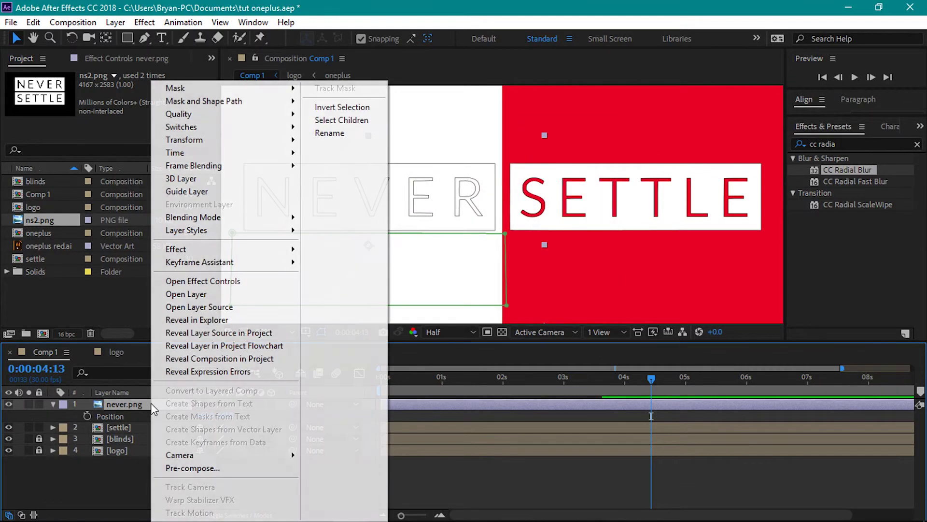
click(193, 468)
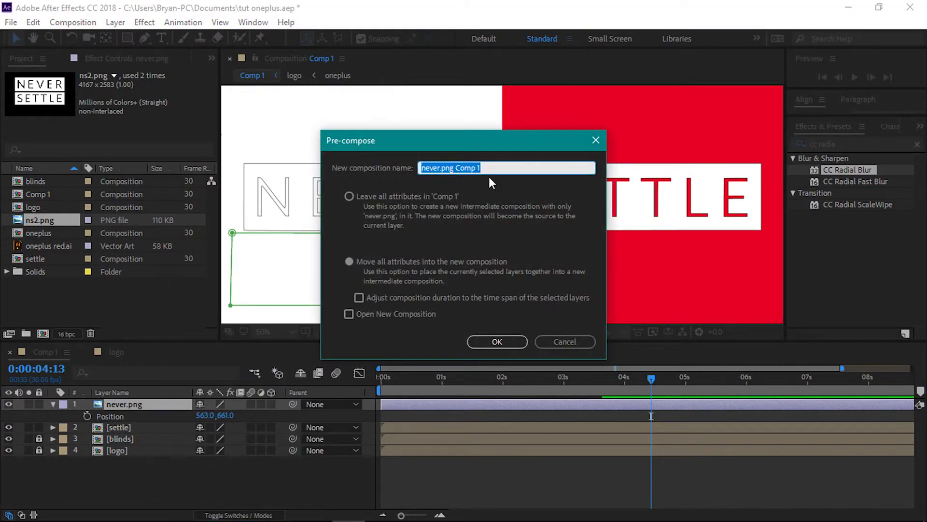
key(BackSpace)
text(never)
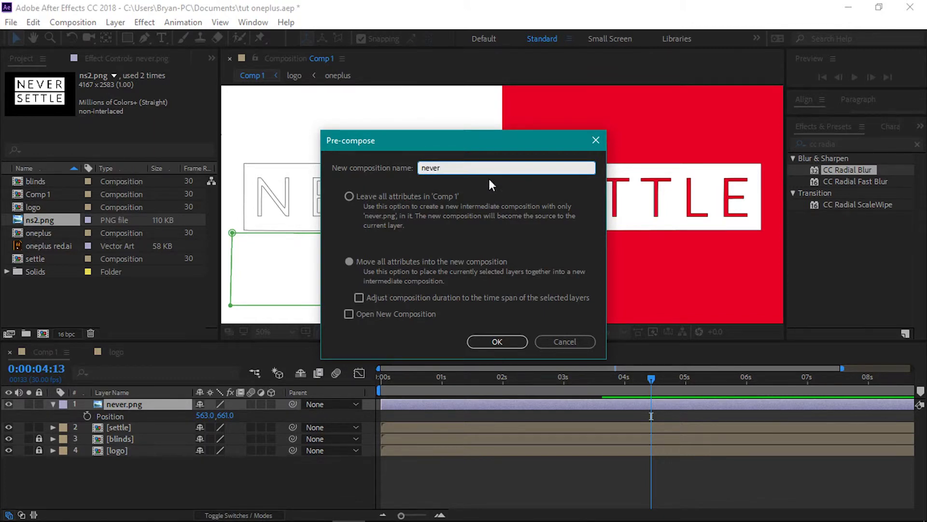
click(497, 342)
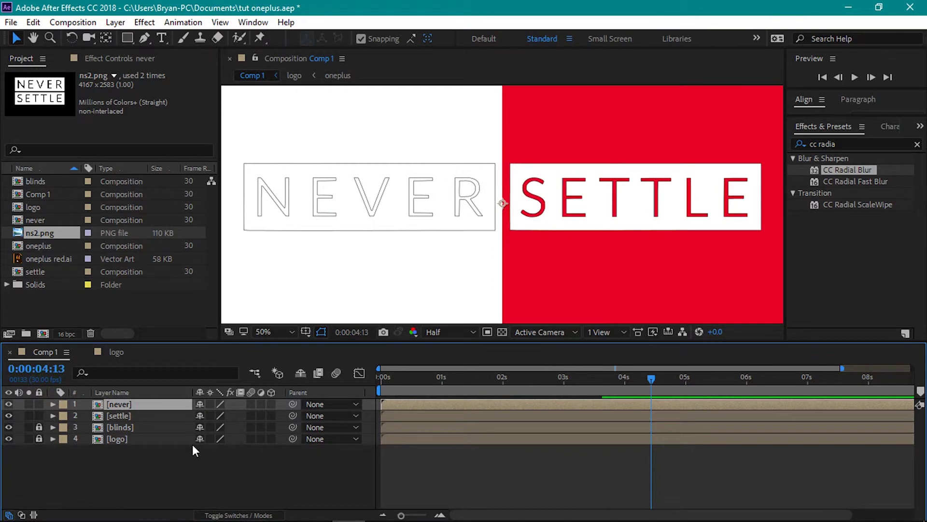
click(158, 483)
click(127, 416)
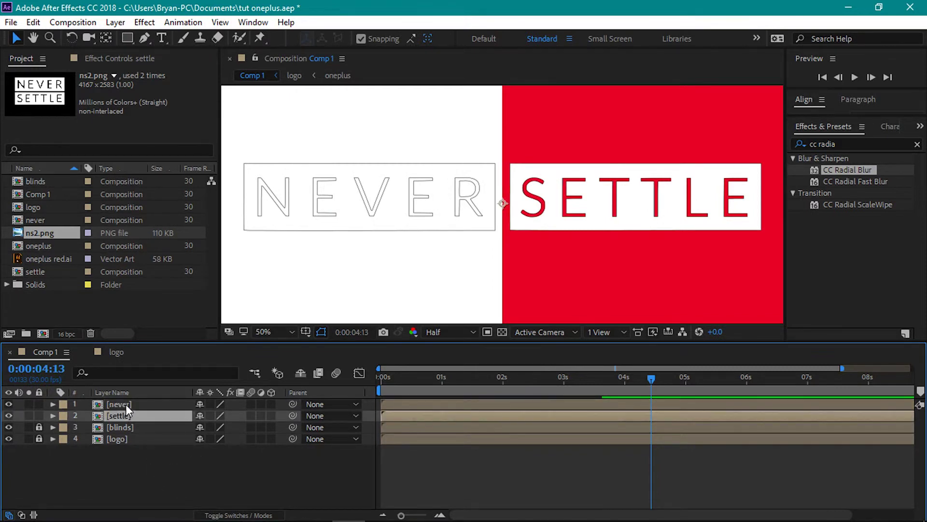
click(125, 405)
click(135, 471)
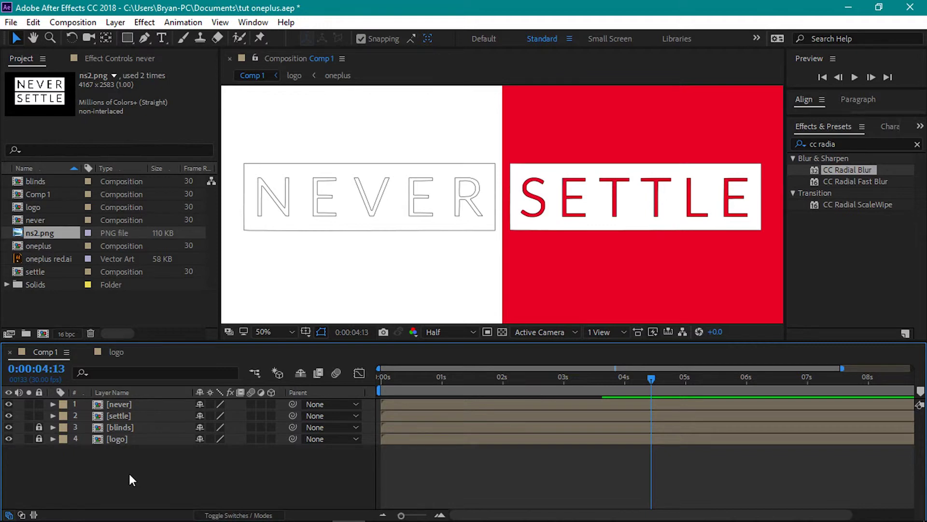
Apply the Fill effect to the never layer and sample its colour from the red background
click(122, 404)
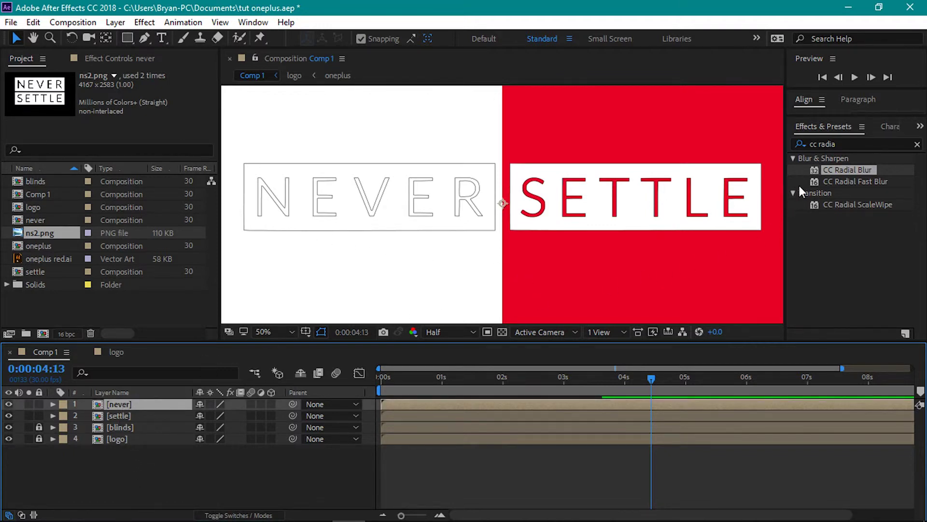
click(835, 145)
key(BackSpace)
key(BackSpace)
key(BackSpace)
key(BackSpace)
key(BackSpace)
key(BackSpace)
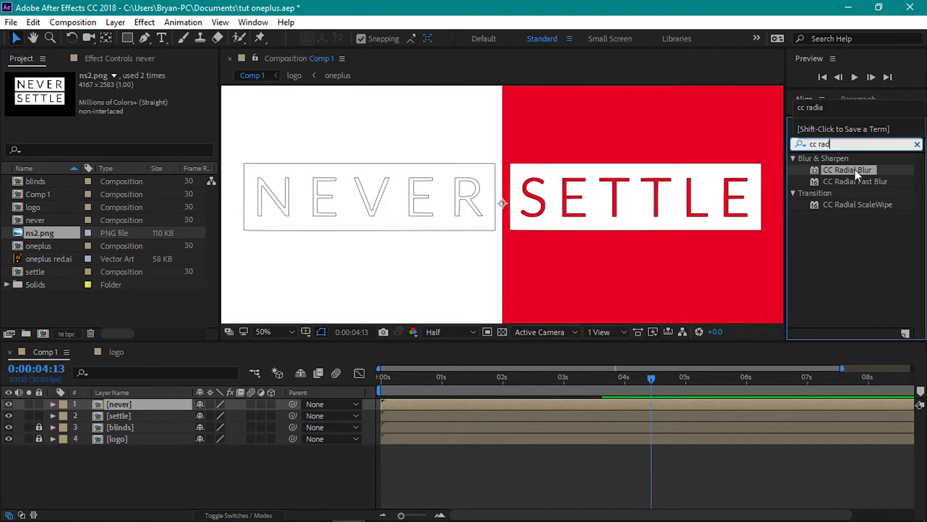
key(BackSpace)
key(BackSpace)
text(fill)
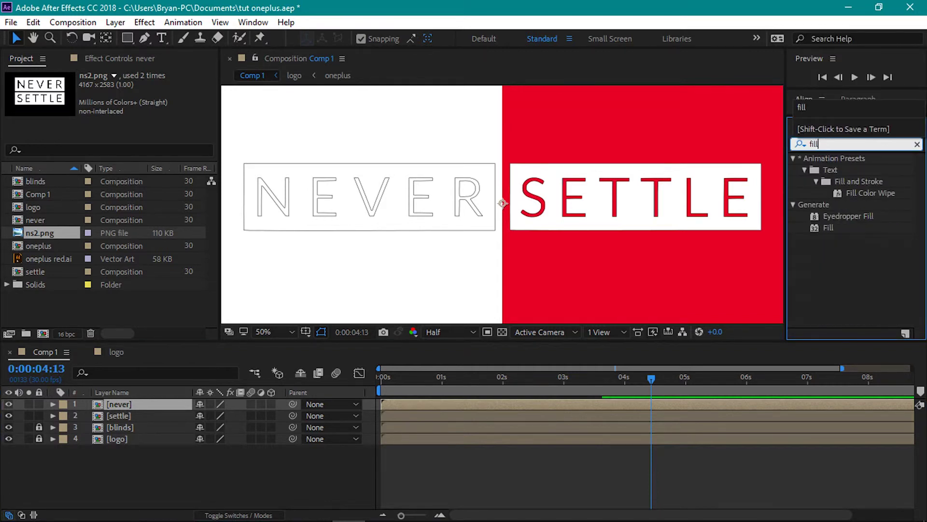
click(833, 228)
drag(830, 232, 106, 407)
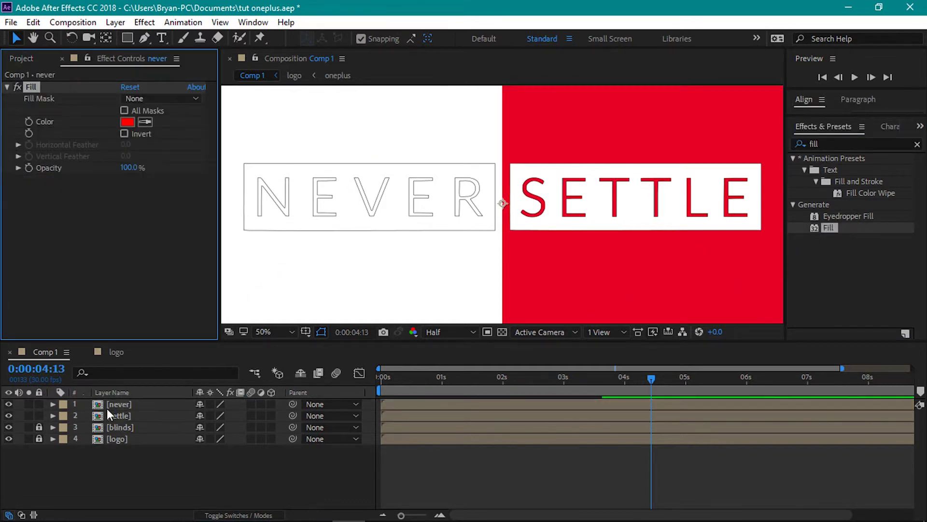
click(144, 123)
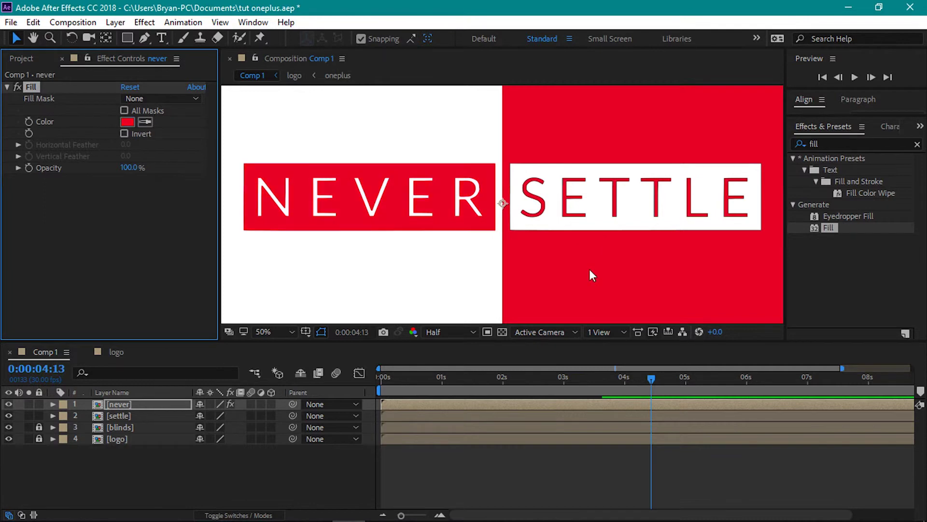
Apply the Fill effect to the settle layer and set its colour to white, FFFFFF
click(128, 416)
drag(816, 239, 159, 415)
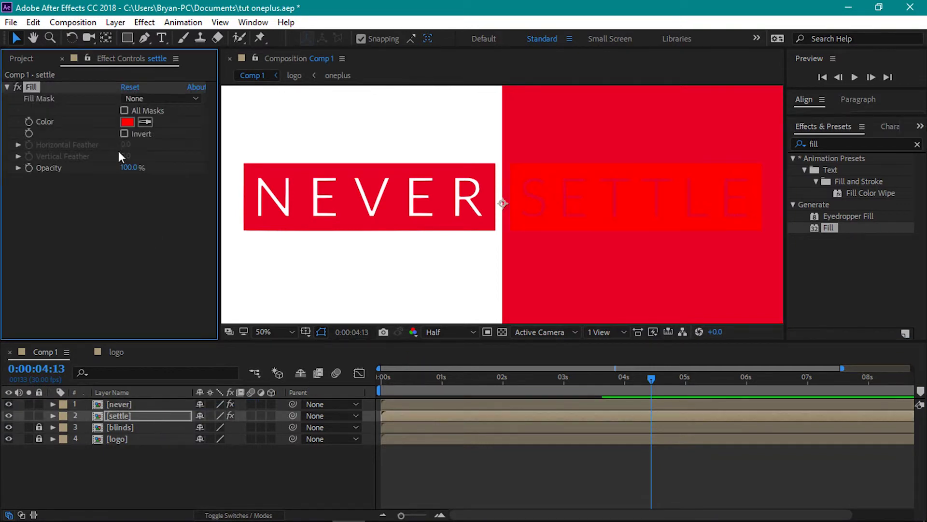
click(127, 122)
text(FFFFFF)
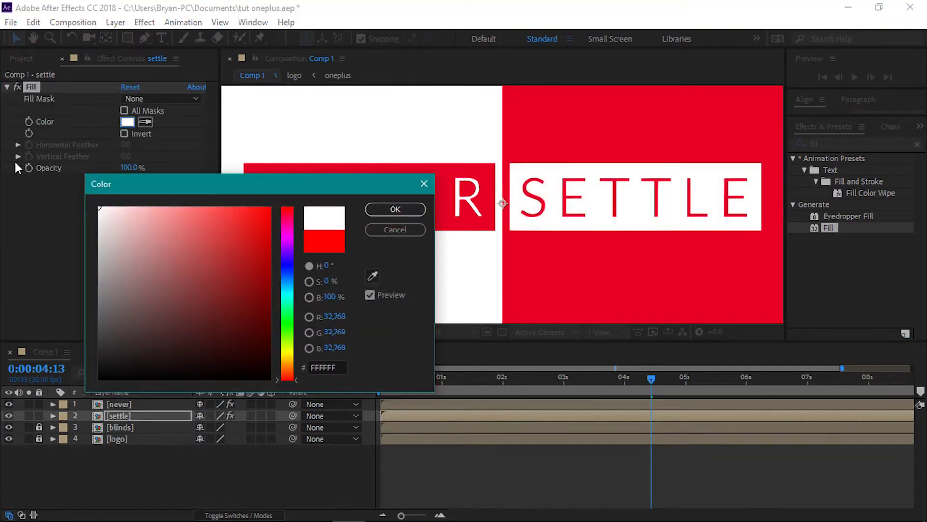
click(395, 212)
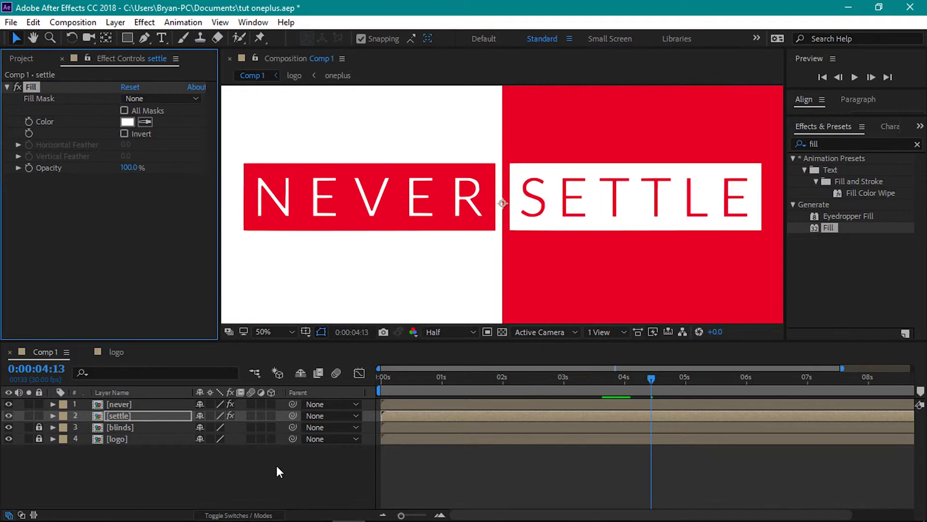
Make the never and settle layers 3D and place settle's anchor point at the top centre of the SETTLE box
click(270, 403)
click(269, 415)
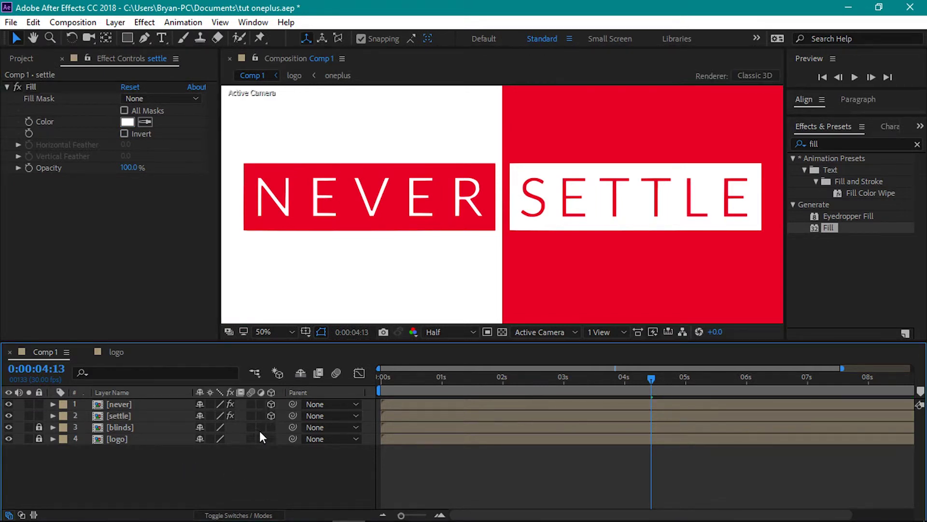
click(155, 416)
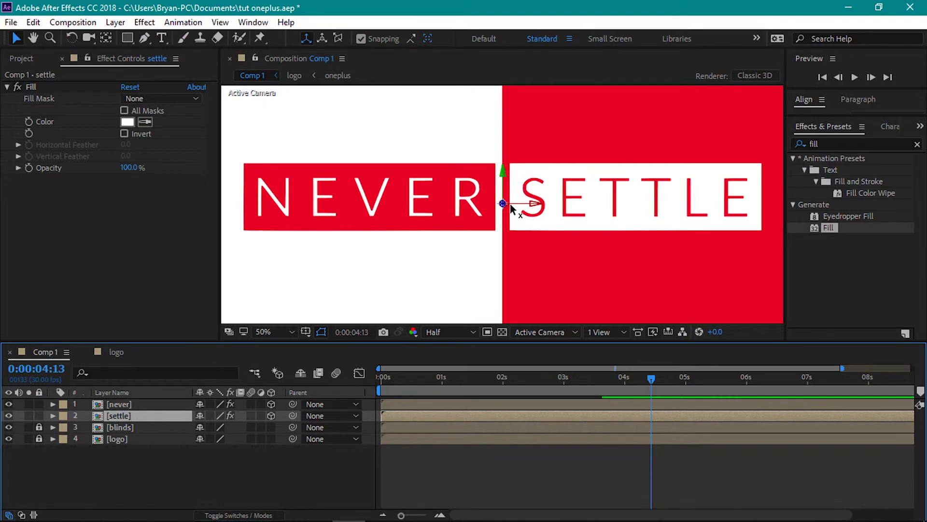
click(104, 42)
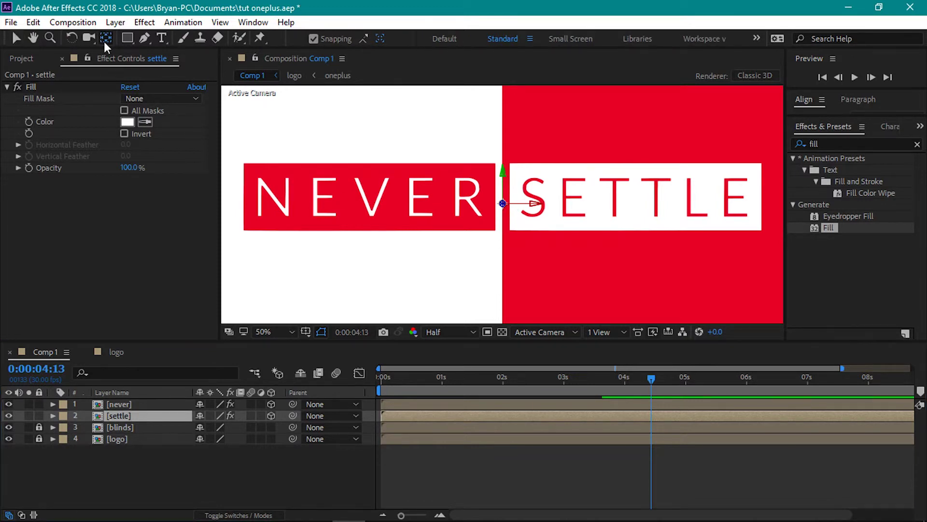
drag(502, 205, 636, 164)
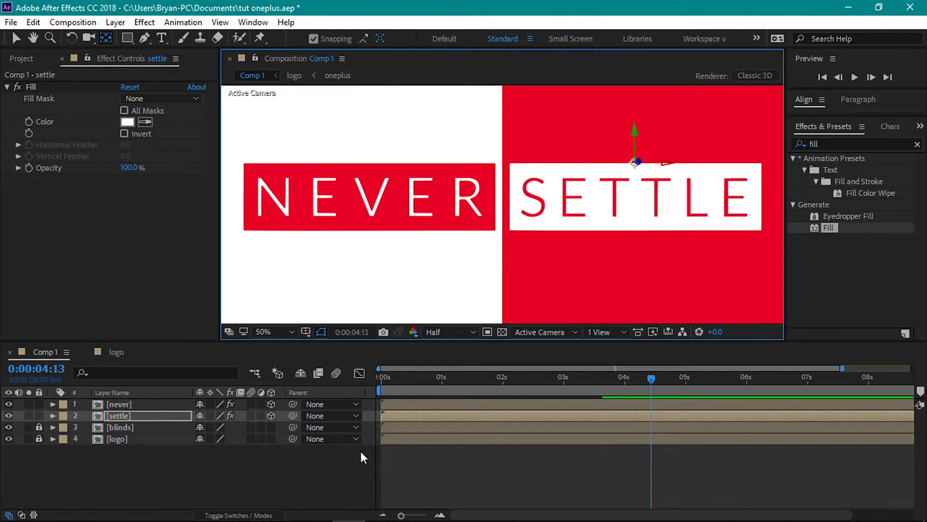
Place the never layer's anchor point at the bottom centre of the NEVER box
click(283, 473)
click(149, 406)
drag(505, 203, 374, 231)
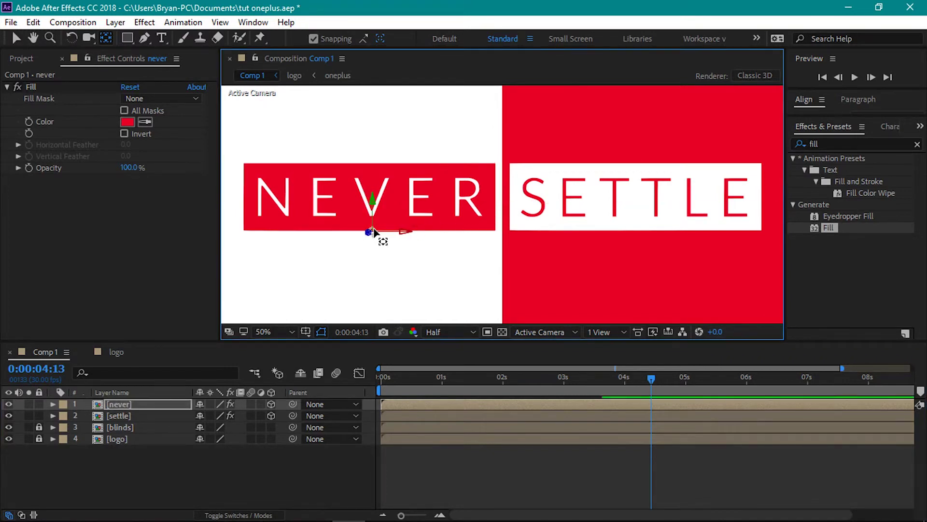
Go to 0:00:04:19 and reveal the rotation properties of the never and settle layers
click(317, 487)
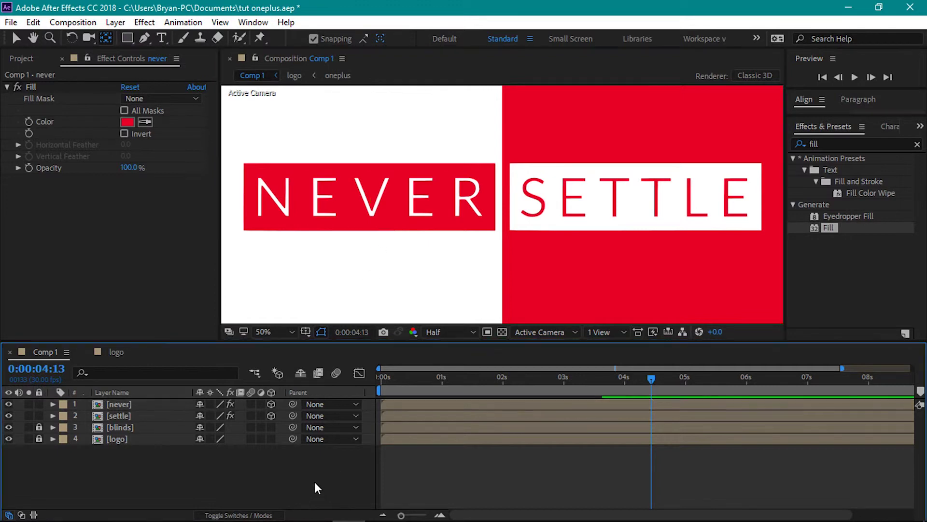
drag(651, 378, 665, 399)
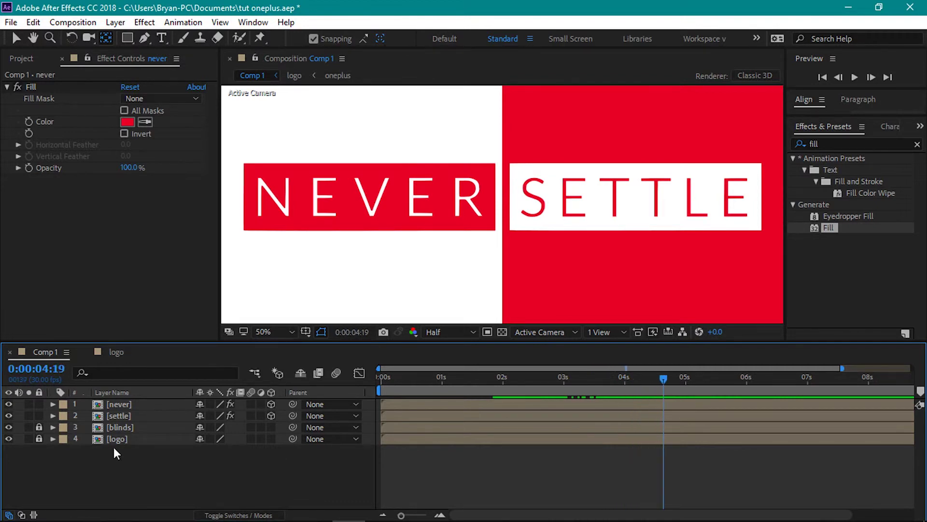
click(137, 417)
click(138, 405)
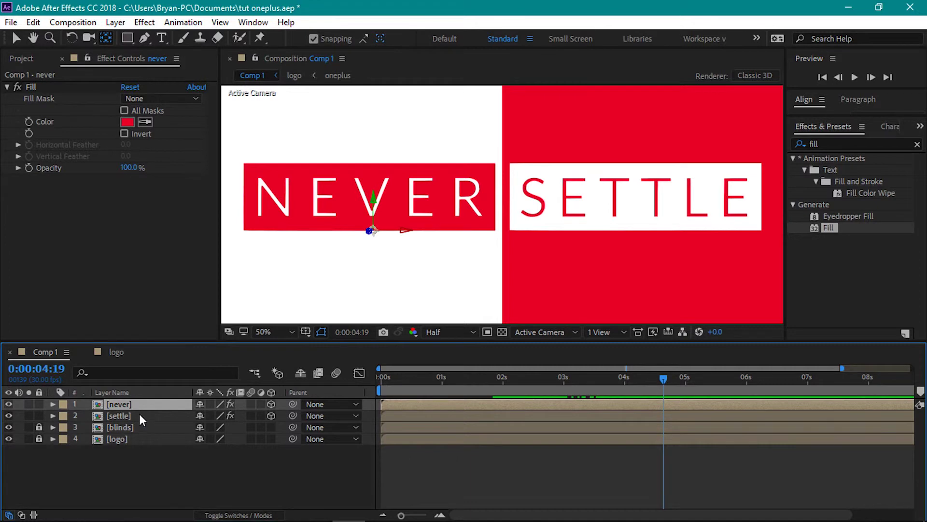
shift+click(139, 415)
key(r)
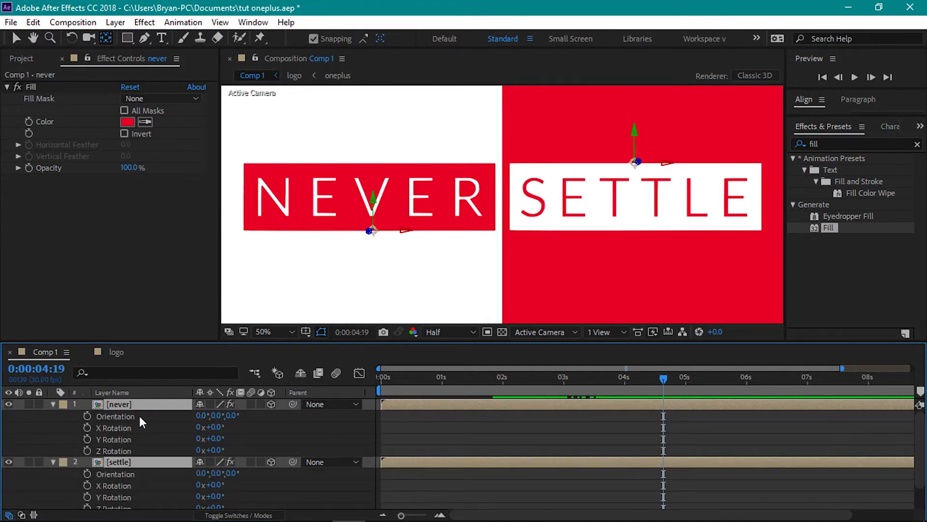
Animate the never layer's X Rotation from 90° at 0:00:04:00 to 0° at 0:00:04:19
click(259, 428)
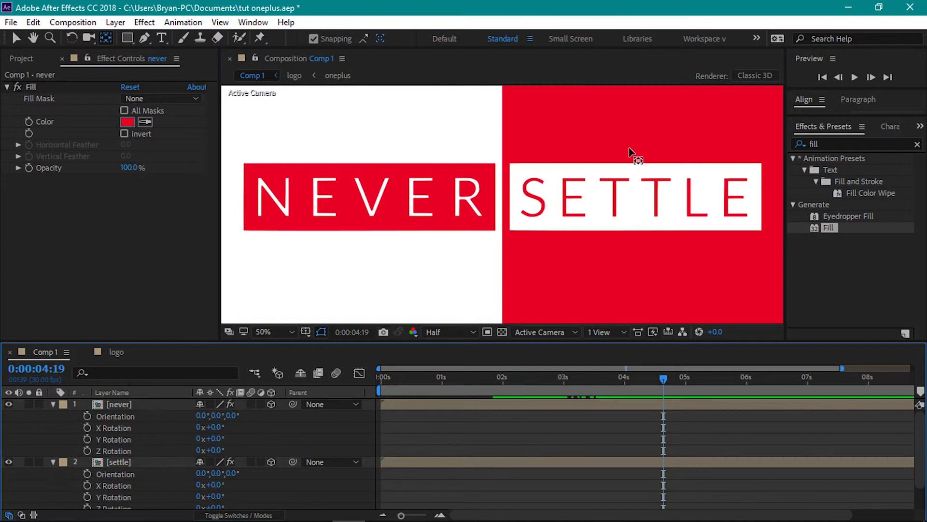
key(v)
click(87, 428)
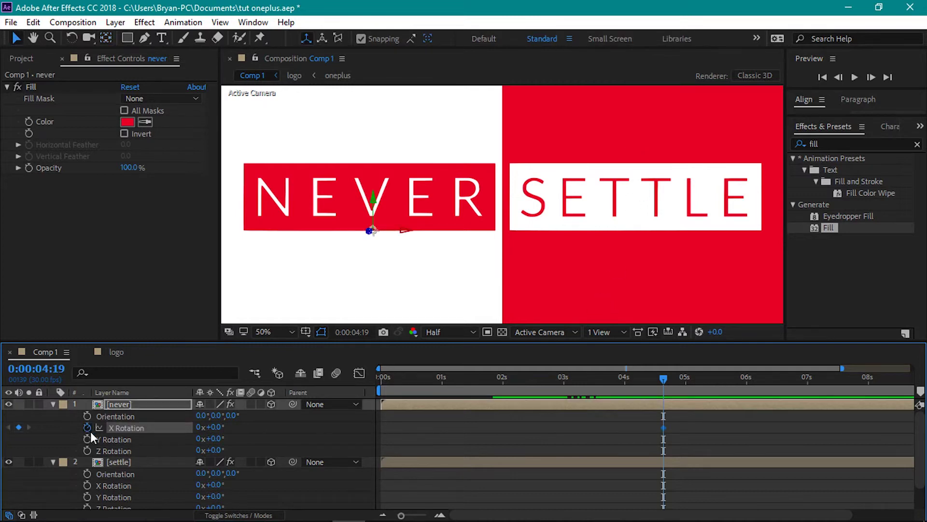
drag(662, 378, 624, 386)
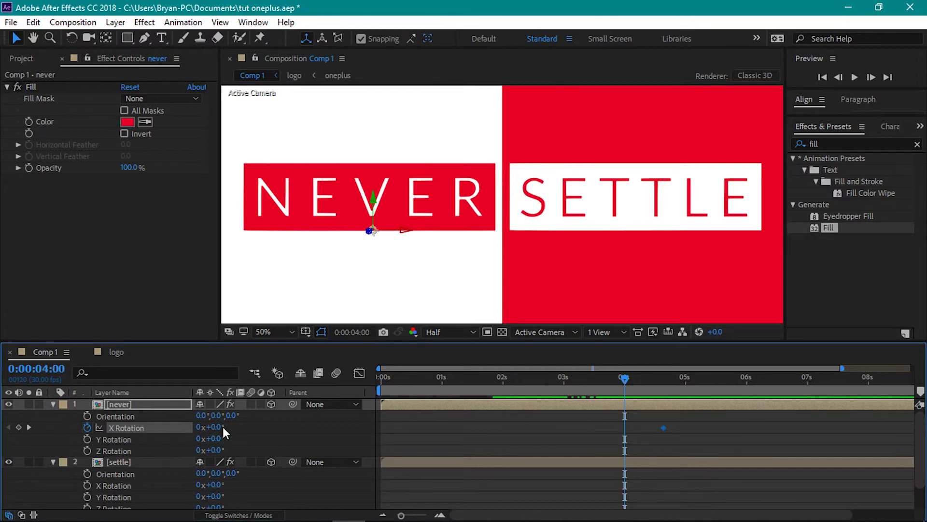
drag(214, 427, 291, 438)
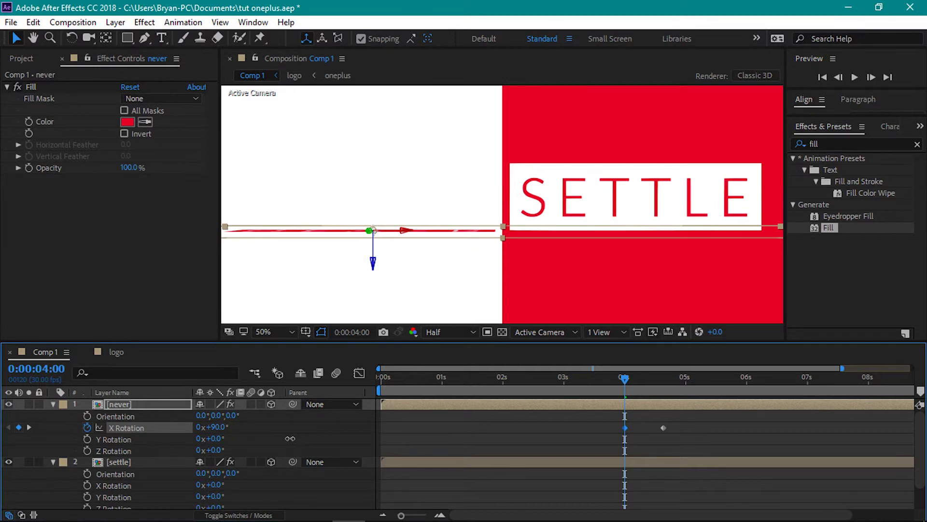
click(323, 441)
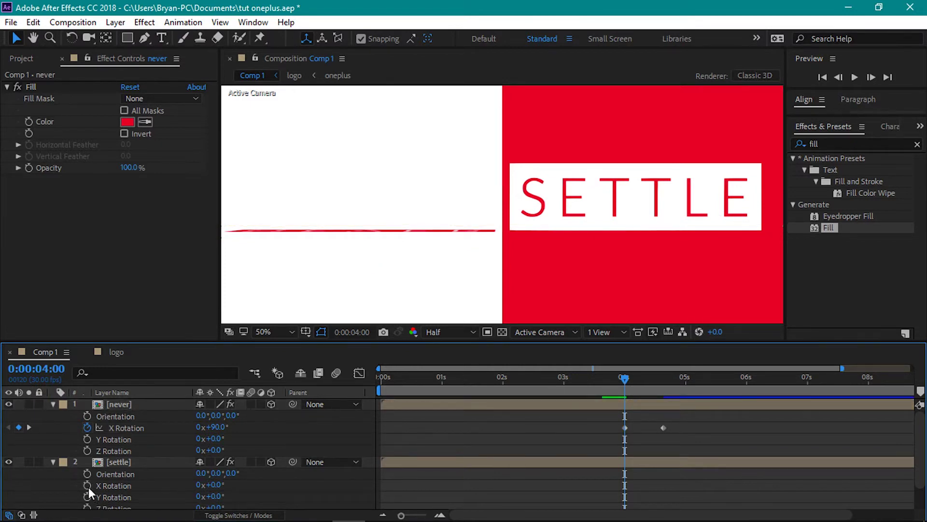
Animate the settle layer's X Rotation from -90° at 0:00:04:00 to 0° at 0:00:04:19
click(124, 462)
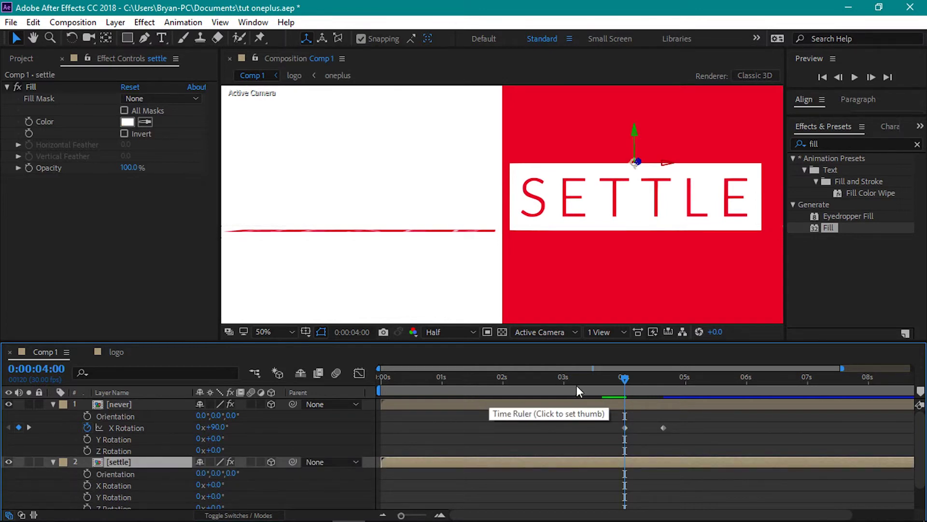
drag(624, 385, 663, 386)
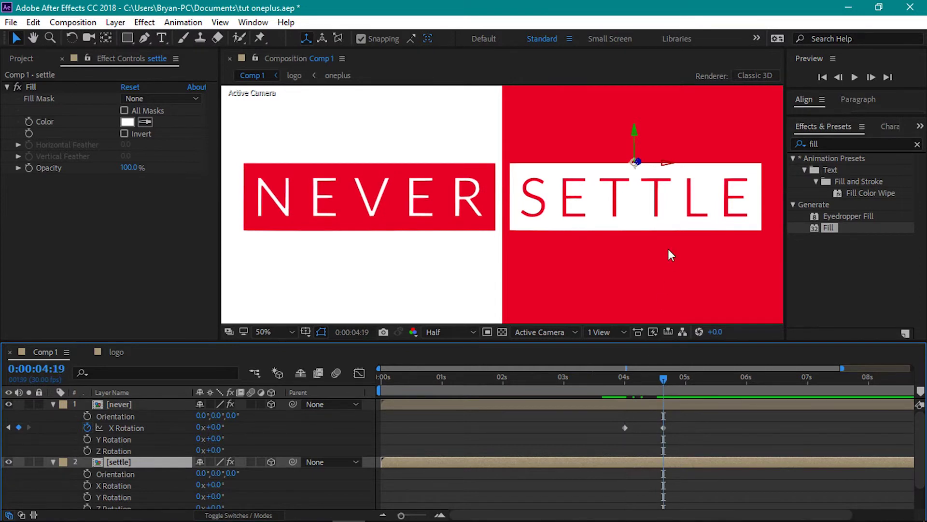
click(88, 485)
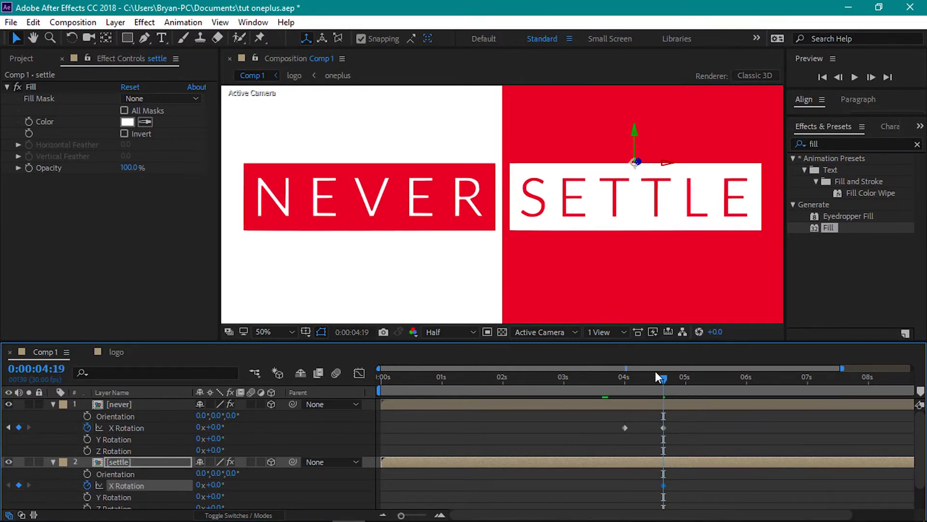
drag(662, 378, 624, 382)
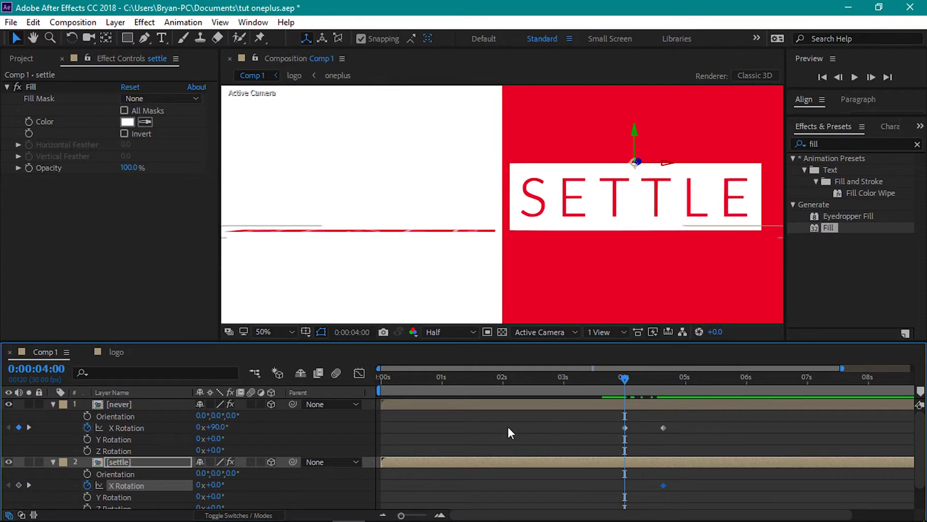
click(220, 486)
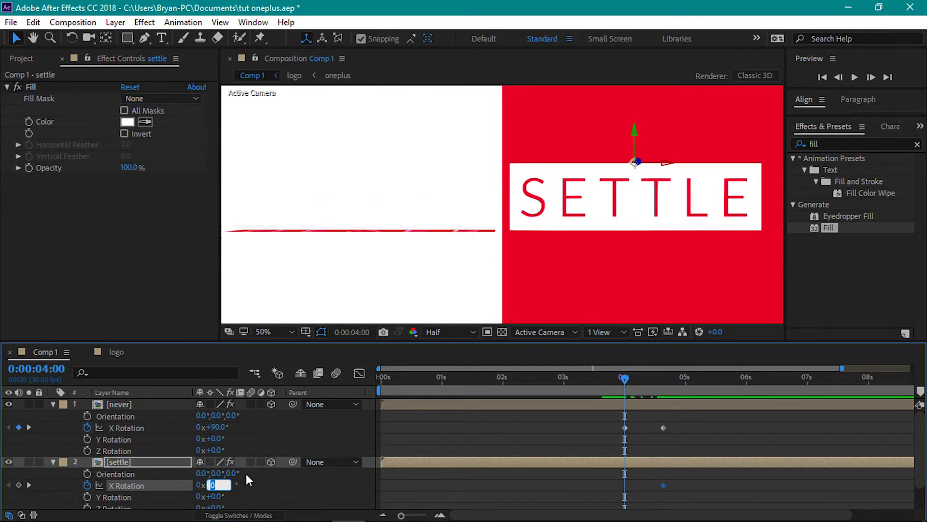
text(-90)
key(Return)
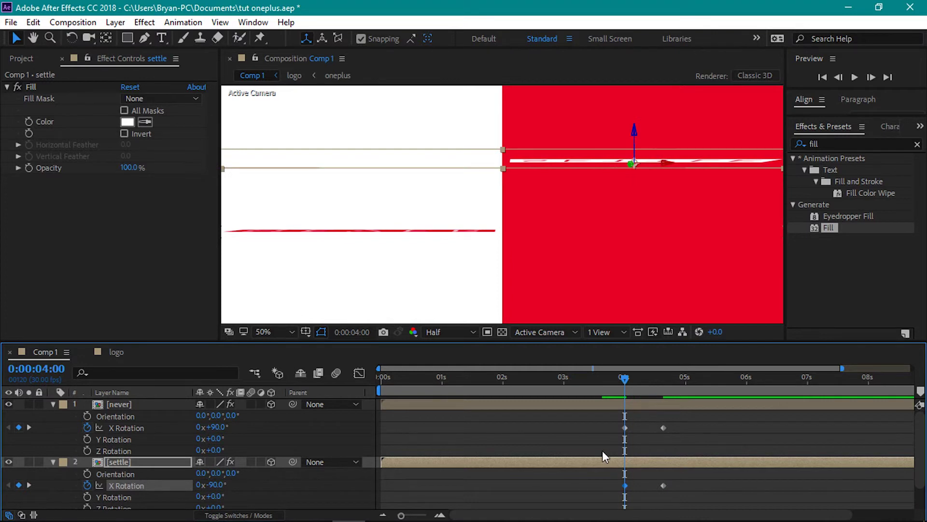
Replace the settle layer's starting X Rotation keyframe at 0:00:04:00 with one of -87° so the box shrinks to a thin line
mouse_move(629, 379)
mouse_down()
mouse_move(651, 381)
mouse_move(619, 381)
mouse_up()
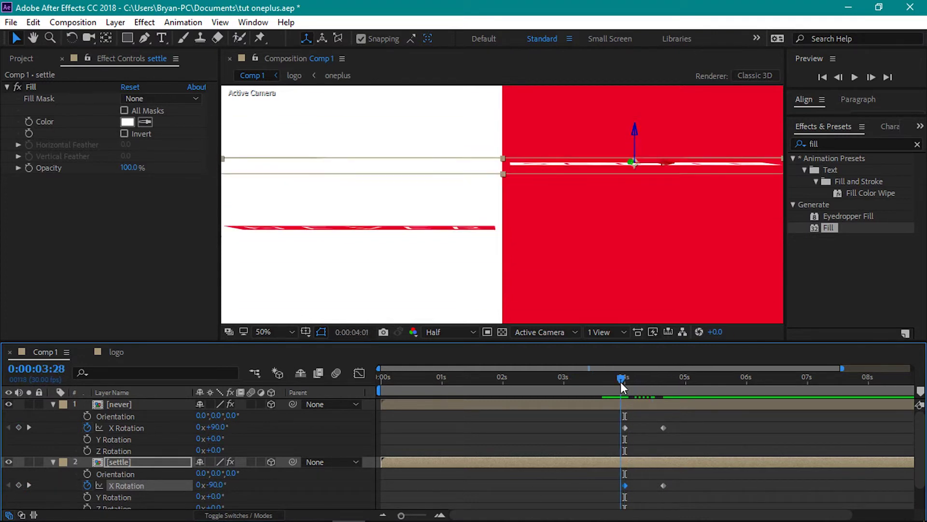
drag(216, 485, 214, 485)
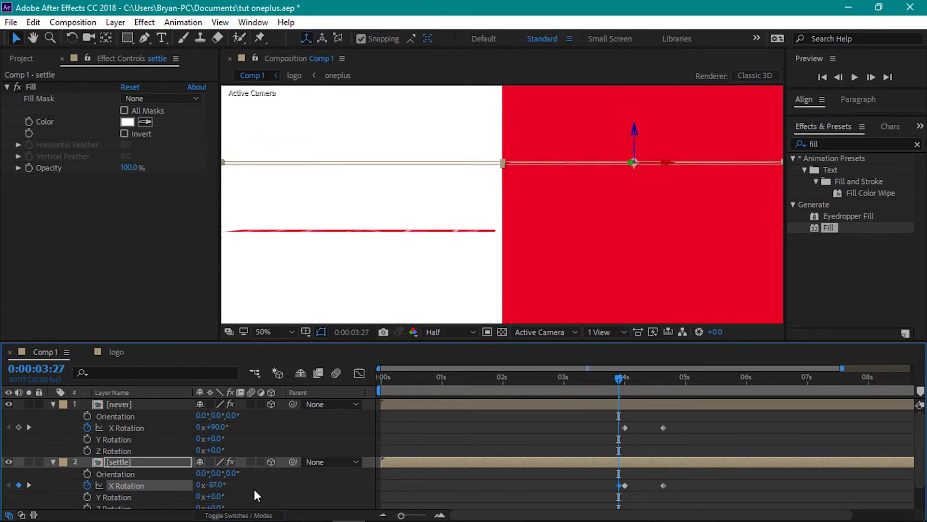
click(704, 166)
click(624, 485)
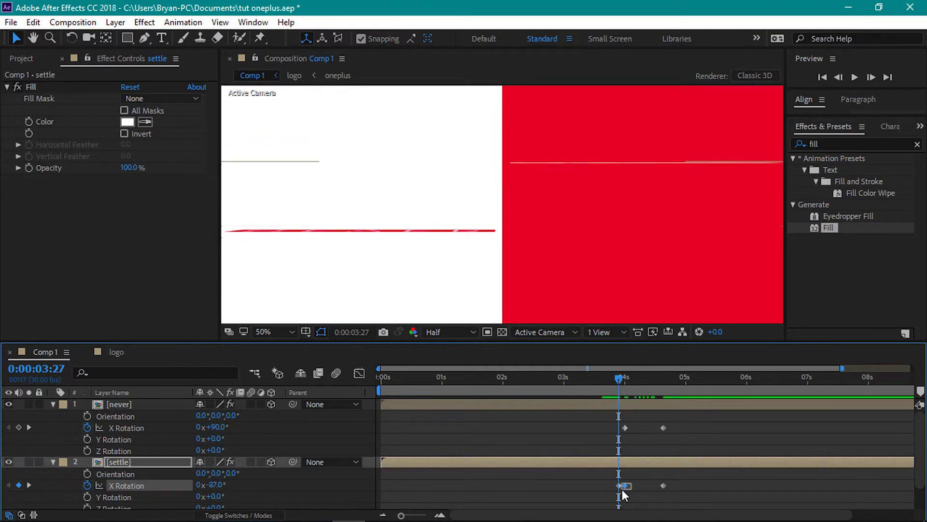
drag(618, 485, 625, 485)
mouse_move(624, 374)
mouse_down()
mouse_move(639, 382)
mouse_move(625, 385)
mouse_up()
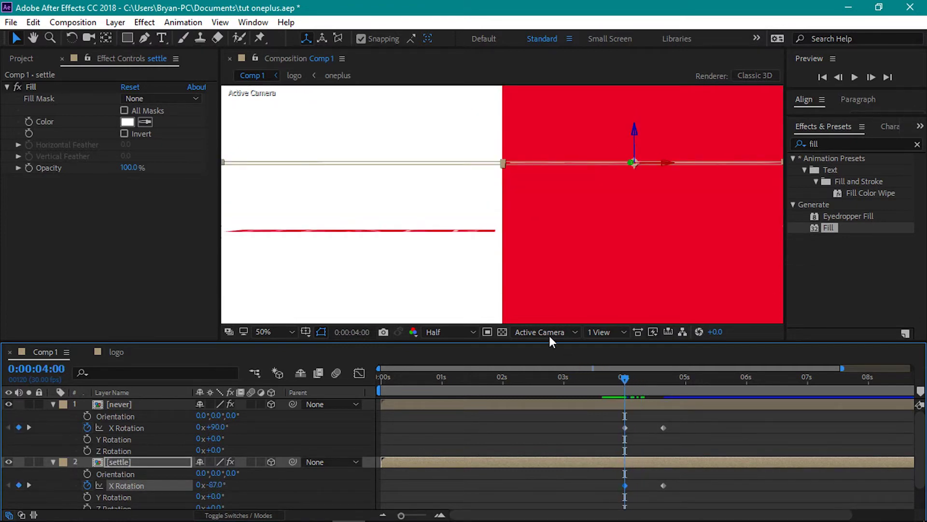
Set the never layer's X Rotation at 0:00:04:00 to 88° and collapse the properties of both text layers
click(123, 431)
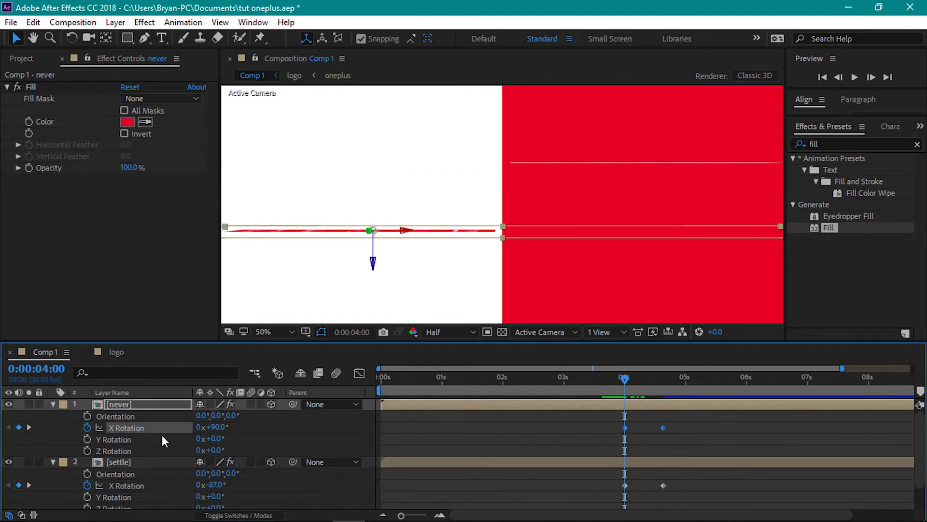
drag(221, 427, 217, 427)
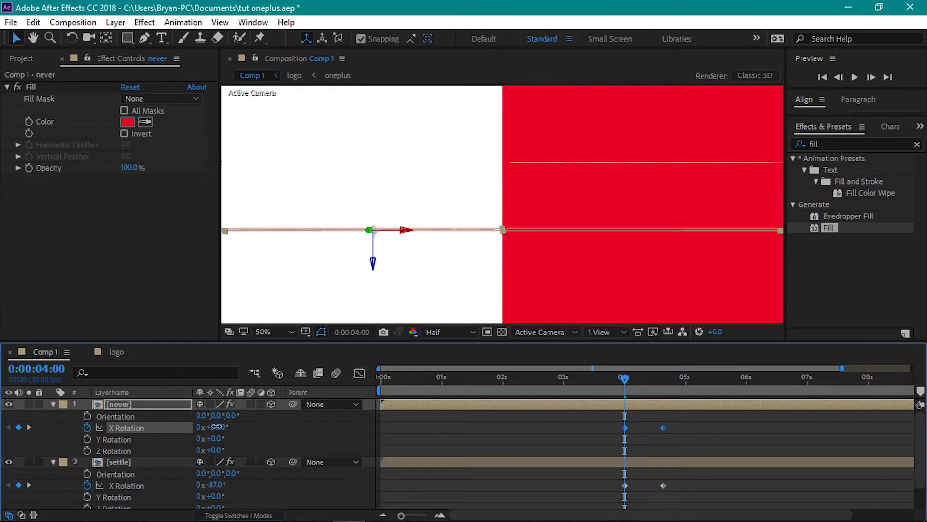
click(309, 476)
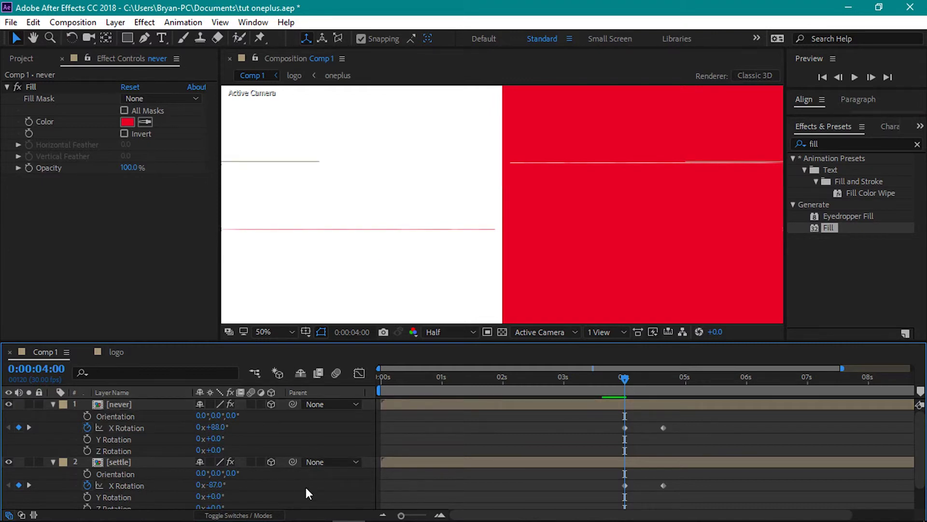
click(134, 426)
click(305, 493)
click(53, 403)
click(51, 415)
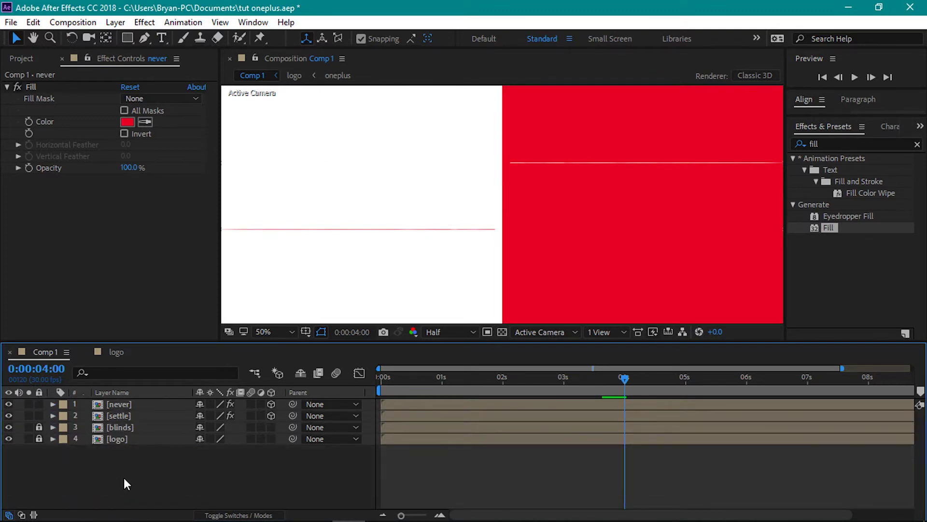
Show the keyframes of the never and settle layers and apply Easy Ease to all their X Rotation keyframes
click(165, 415)
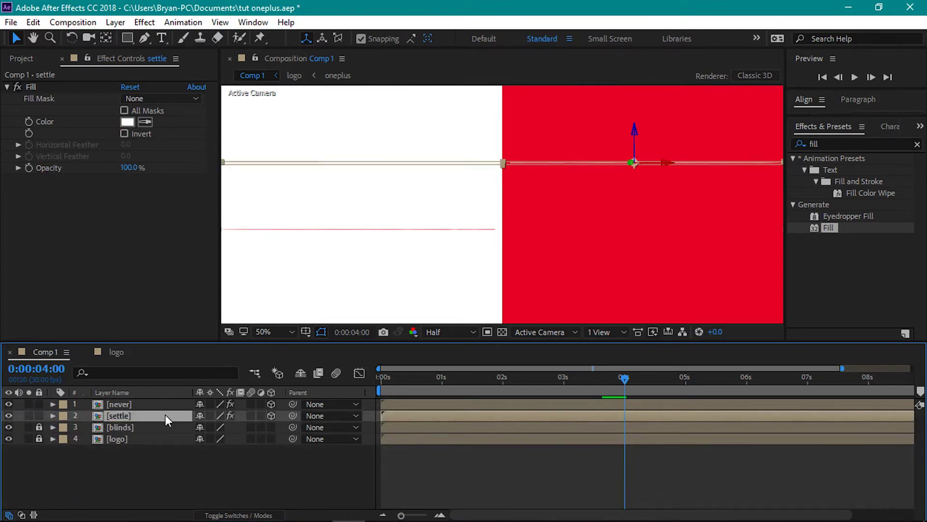
shift+click(165, 401)
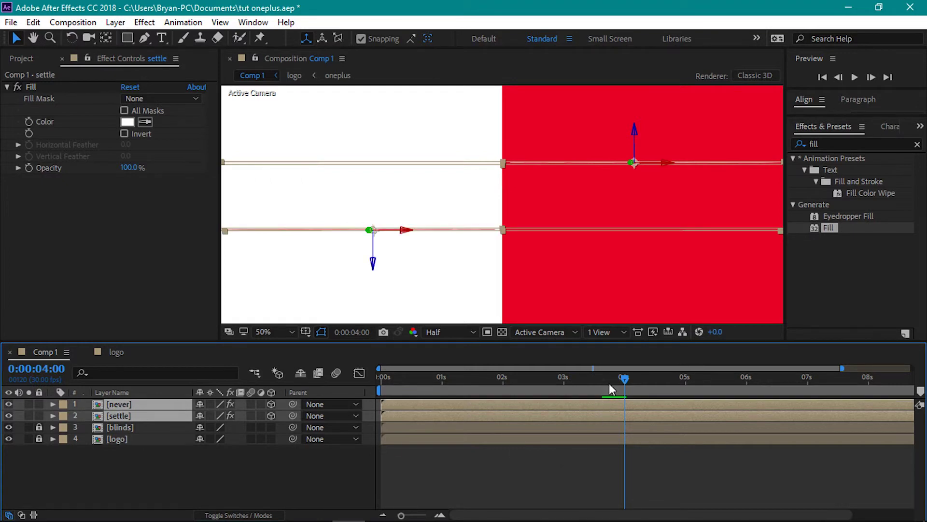
key(u)
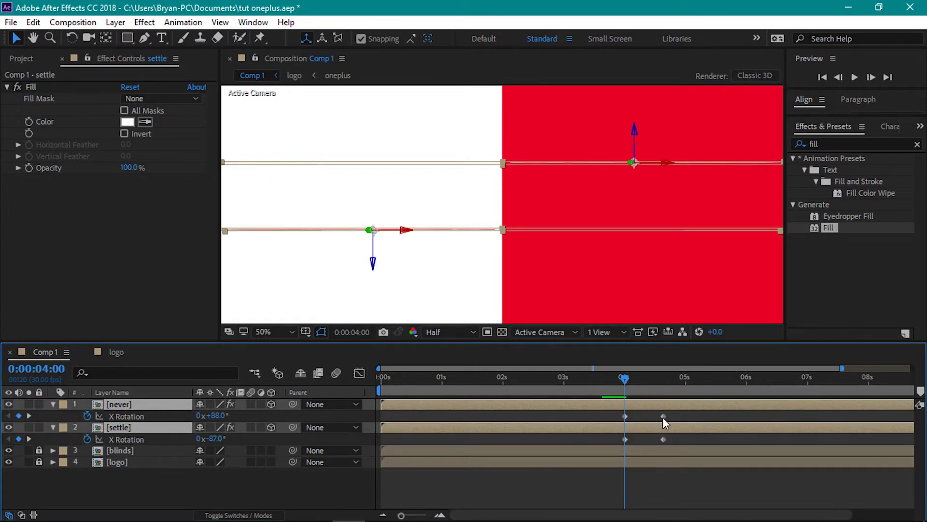
drag(674, 415, 623, 438)
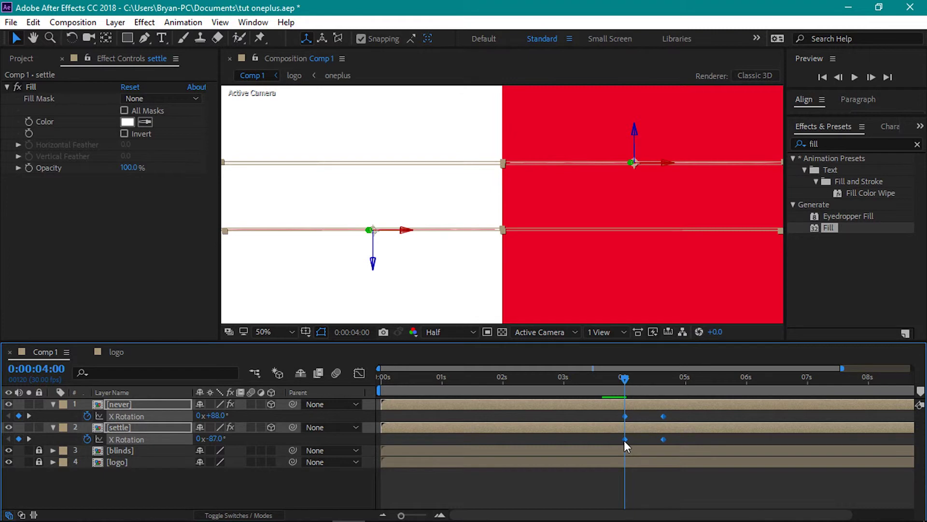
right_click(624, 439)
mouse_move(628, 430)
click(522, 341)
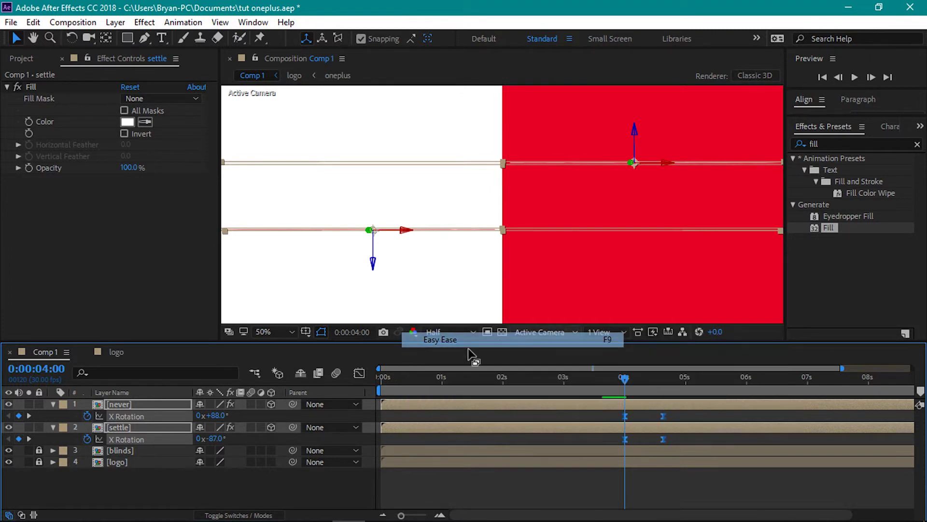
Lengthen the outgoing ease of both starting X Rotation keyframes in the speed graph so the rotation speed peaks near the end
click(358, 376)
drag(687, 430, 573, 462)
drag(632, 443, 642, 445)
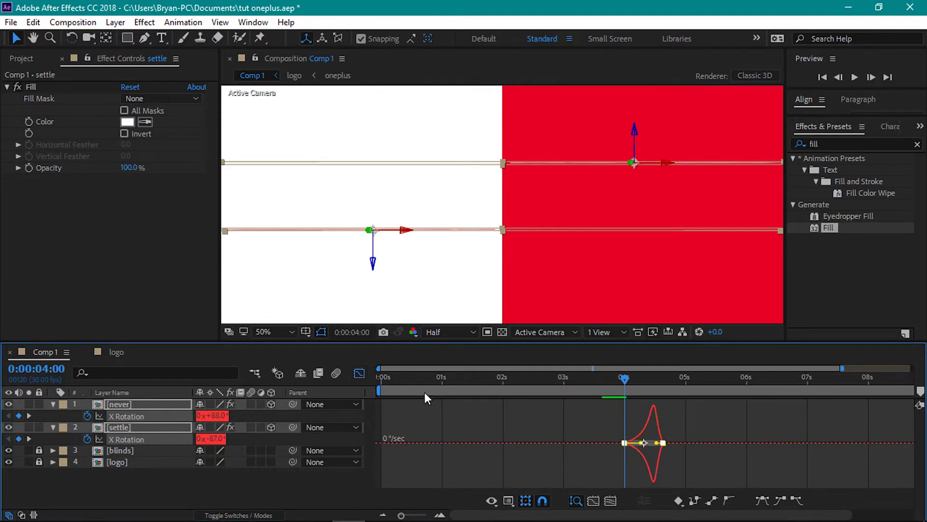
click(359, 373)
Trim the start of the never and settle layers to 0:00:04:04
drag(624, 378, 618, 377)
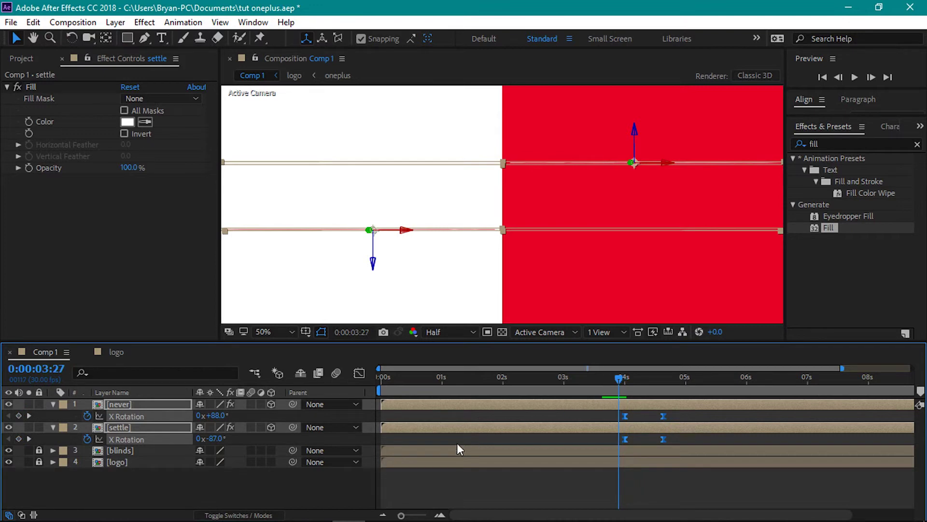
click(357, 496)
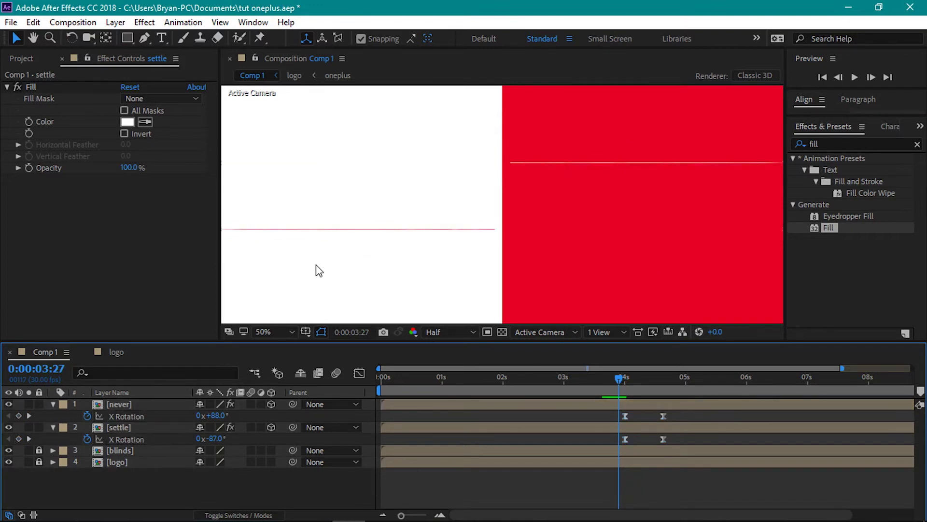
drag(621, 377, 636, 379)
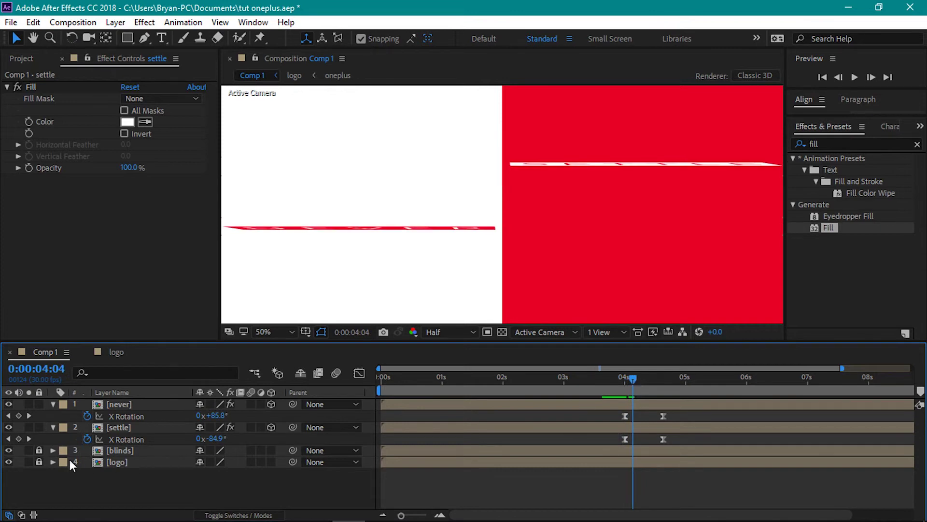
click(131, 427)
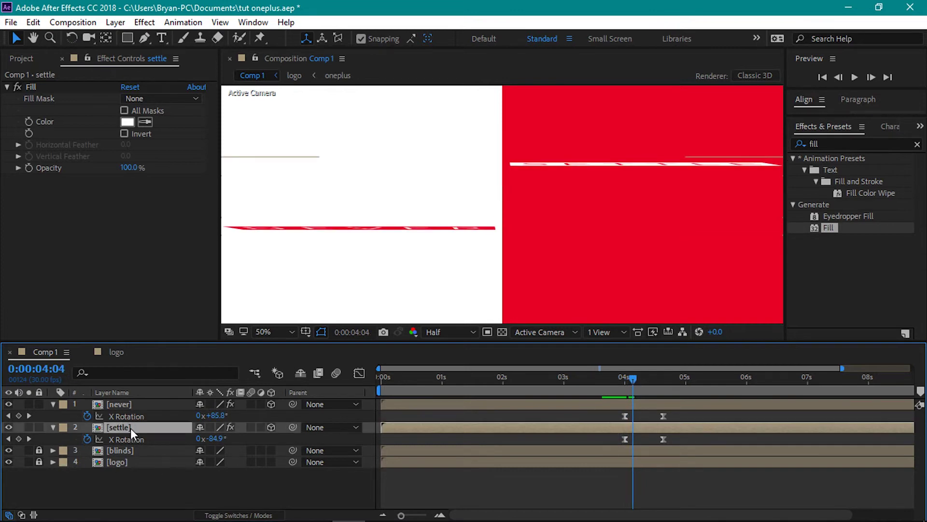
shift+click(138, 402)
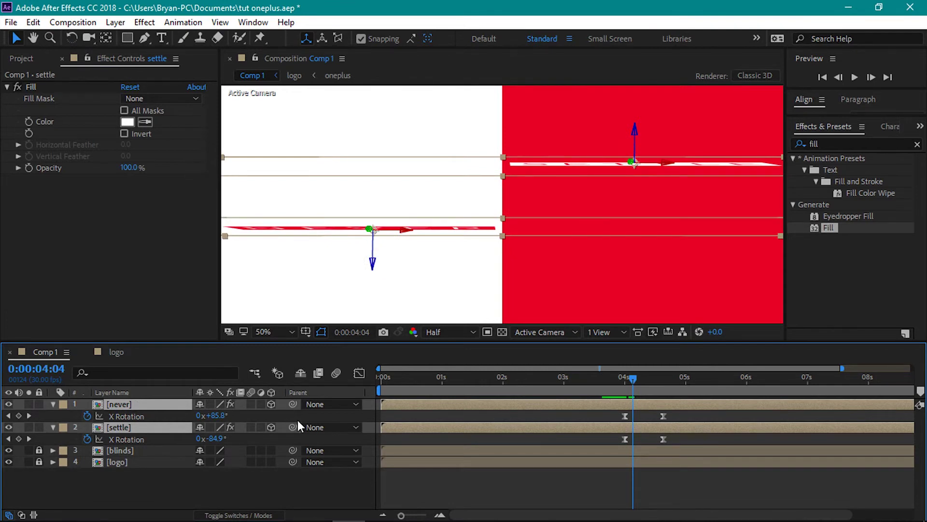
key(alt+bracketleft)
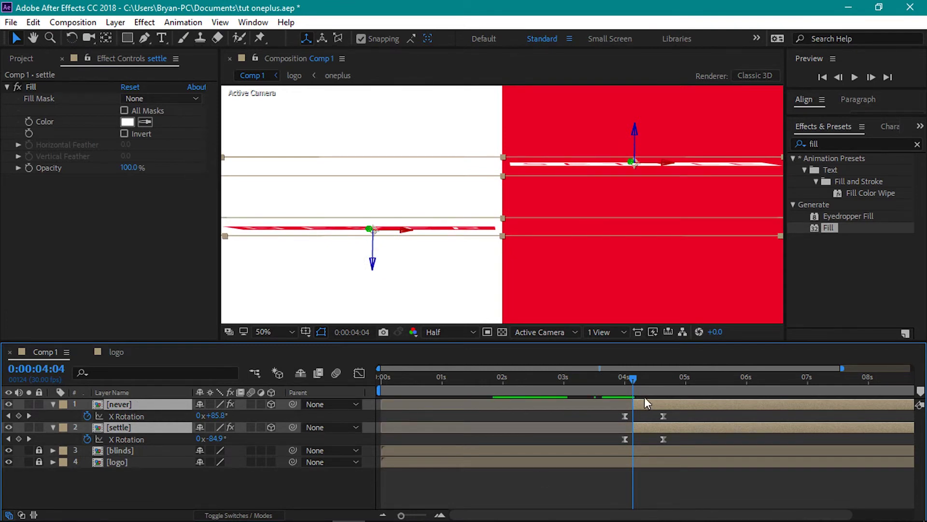
Check the text flip up to 0:00:04:21 and collapse the properties of the never and settle layers
drag(634, 377, 670, 379)
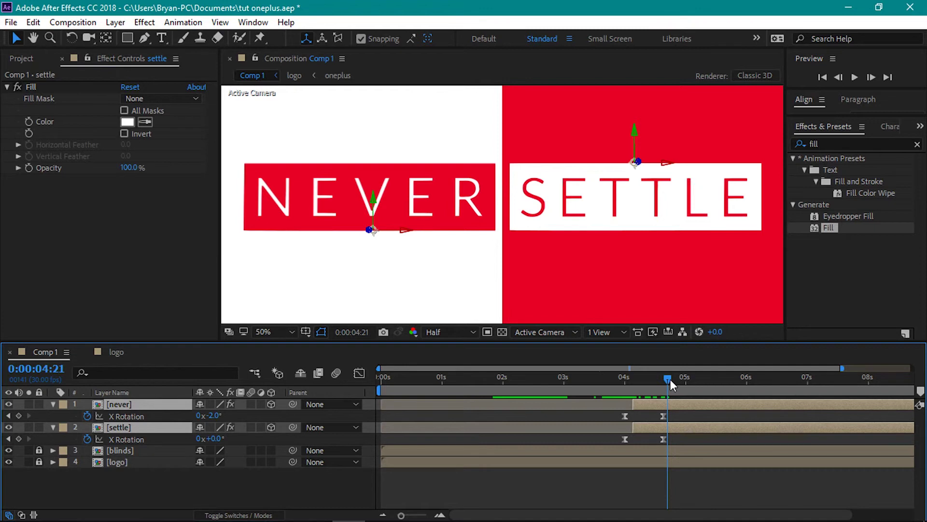
click(53, 403)
click(53, 416)
click(118, 468)
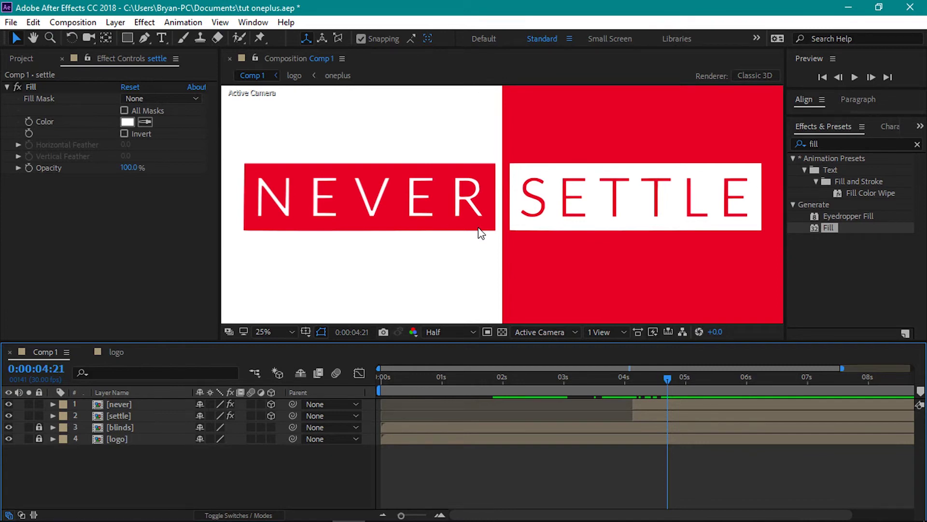
Unlock the blinds layer and apply the Drop Shadow effect to it, viewing the half-open blinds at 0:00:03:15
drag(668, 377, 598, 391)
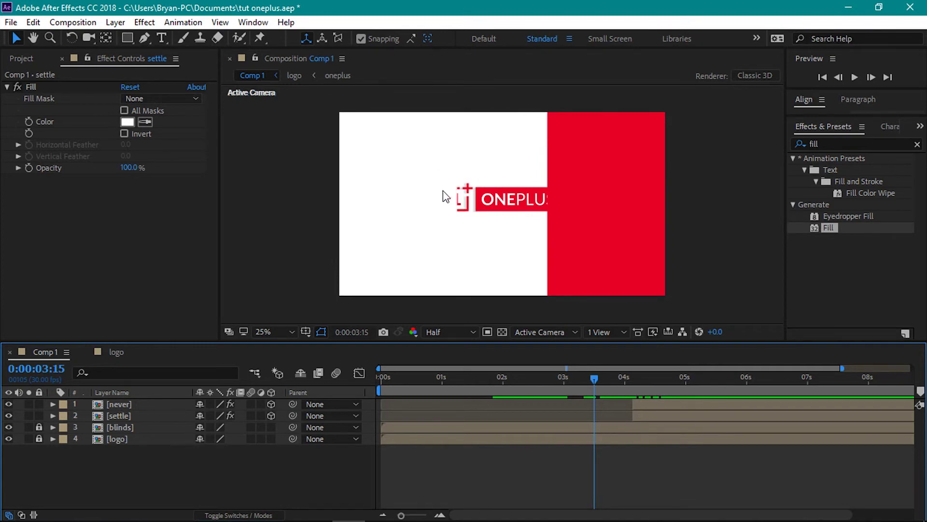
click(39, 427)
click(142, 425)
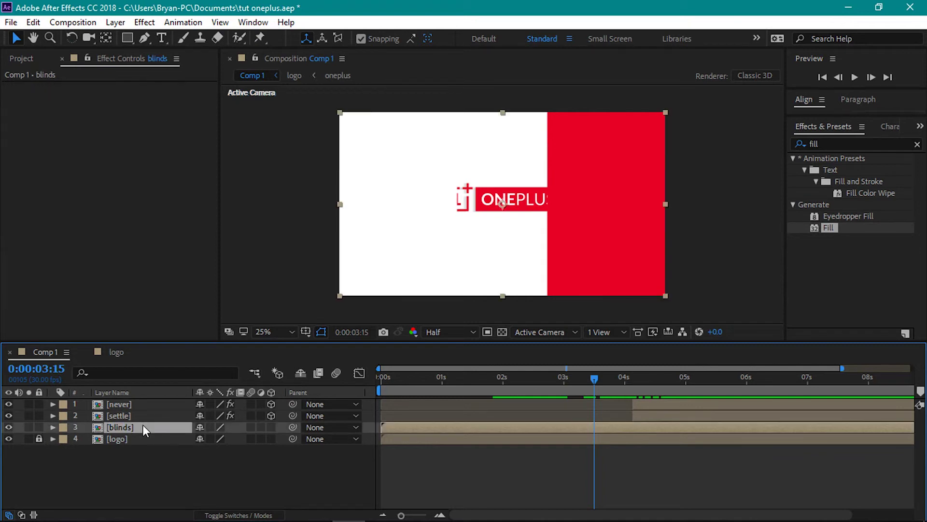
click(833, 144)
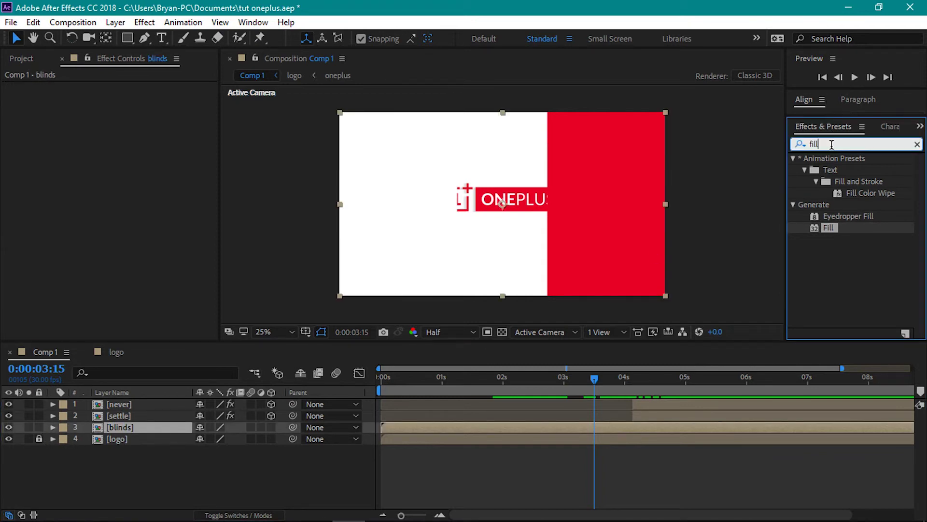
key(BackSpace)
key(BackSpace)
key(BackSpace)
key(BackSpace)
text(drop)
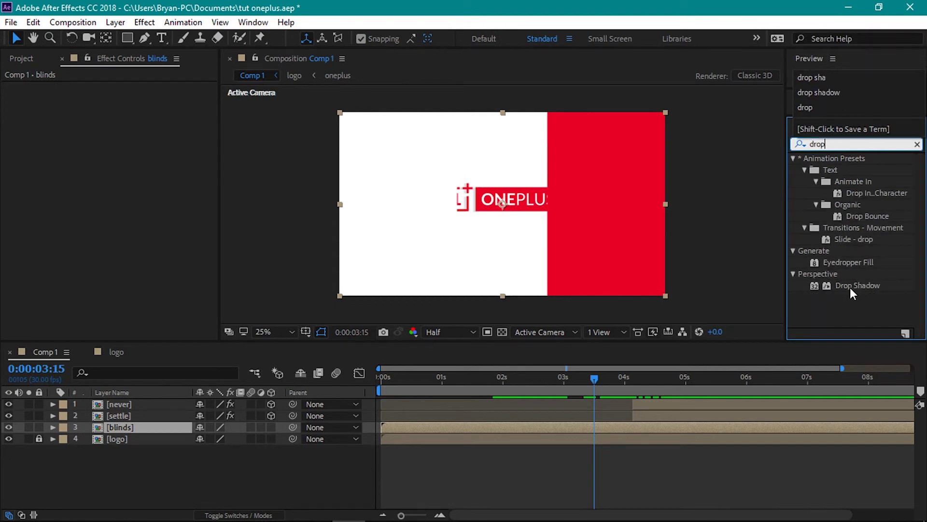
click(850, 288)
drag(857, 286, 158, 427)
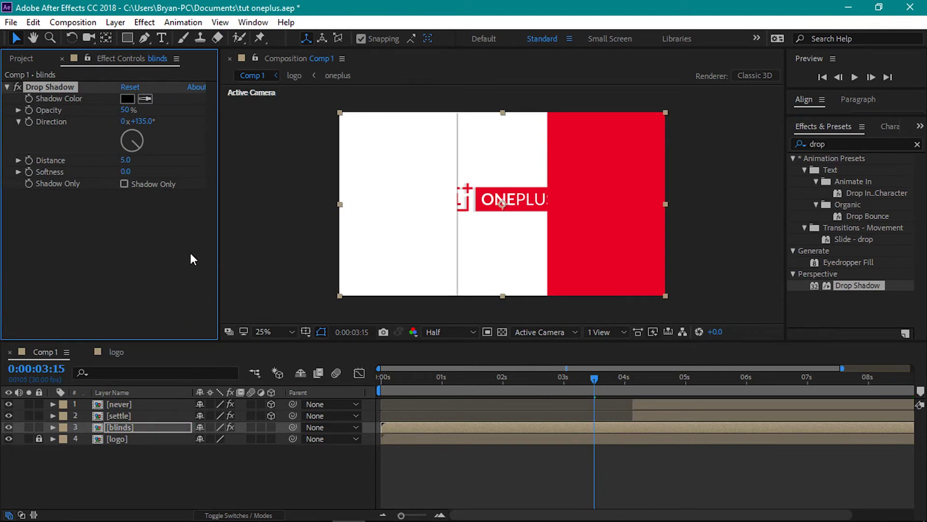
Set the blinds layer's Drop Shadow direction to 180° and its softness to 129
key(period)
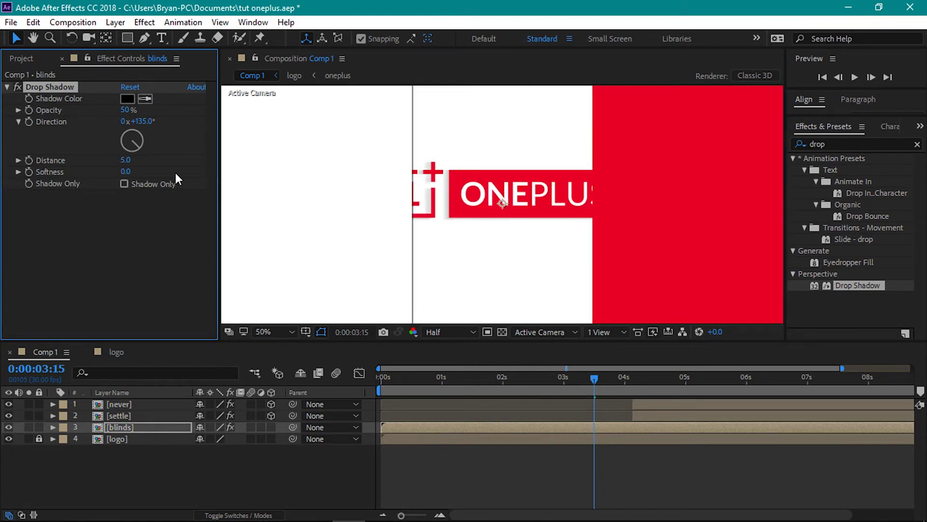
click(147, 123)
text(90)
key(Return)
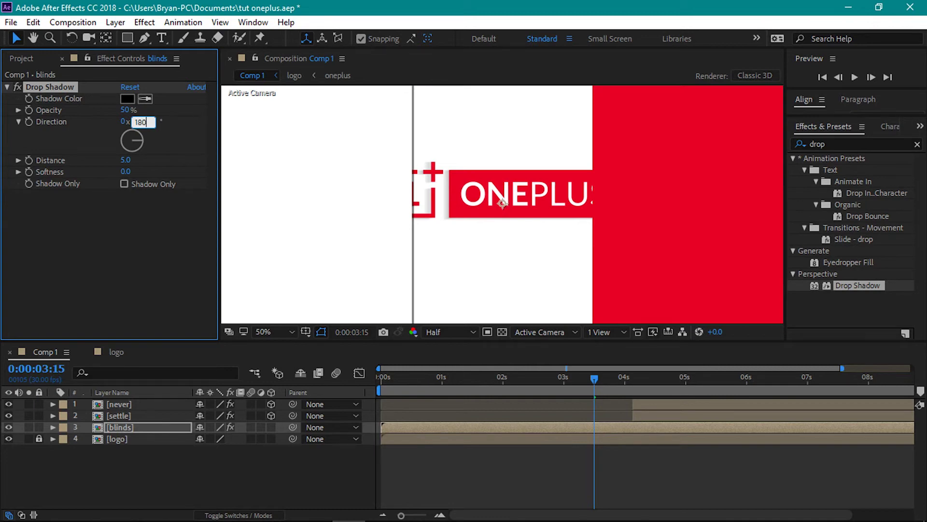
key(Return)
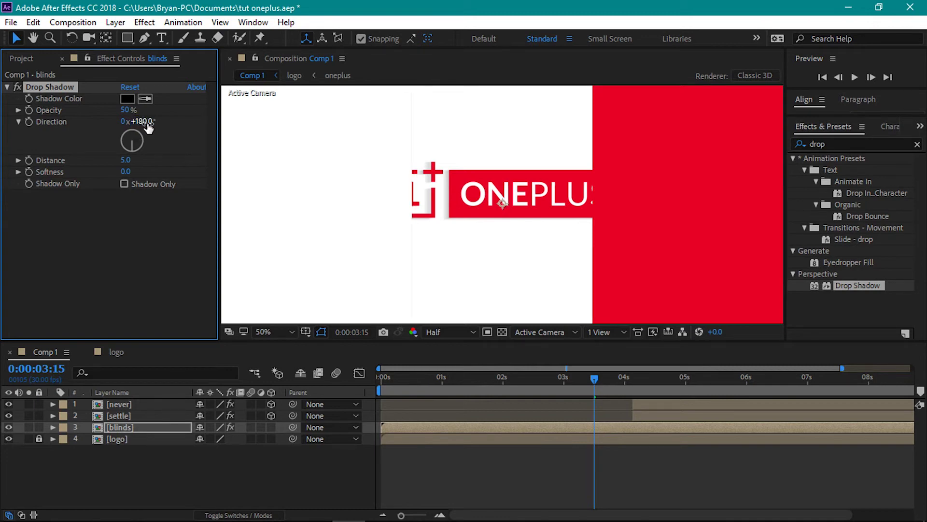
drag(125, 175, 207, 167)
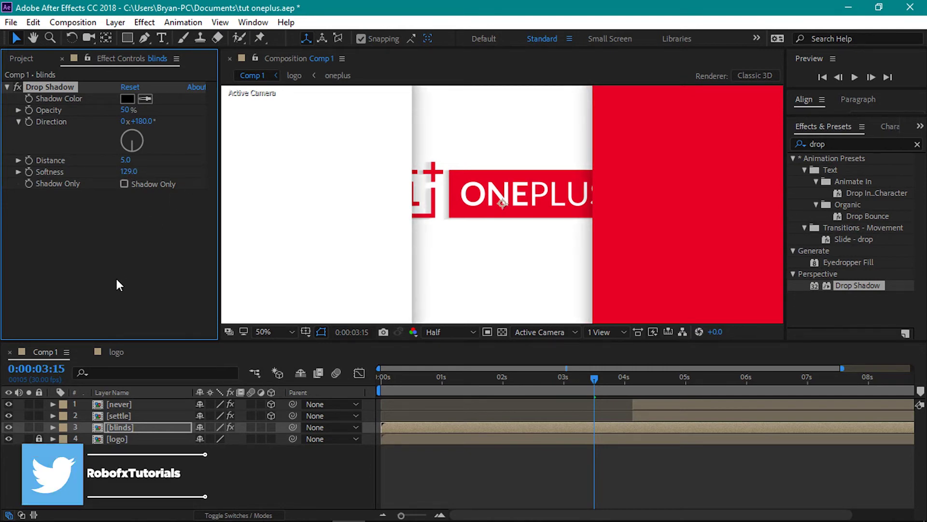
click(135, 491)
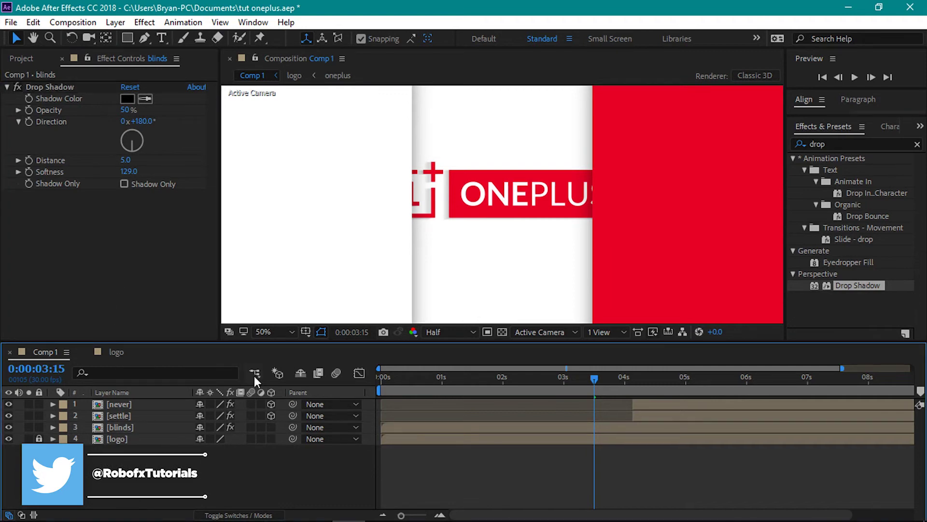
Set the composition view to 33.3% and preview the animation from the beginning
click(280, 331)
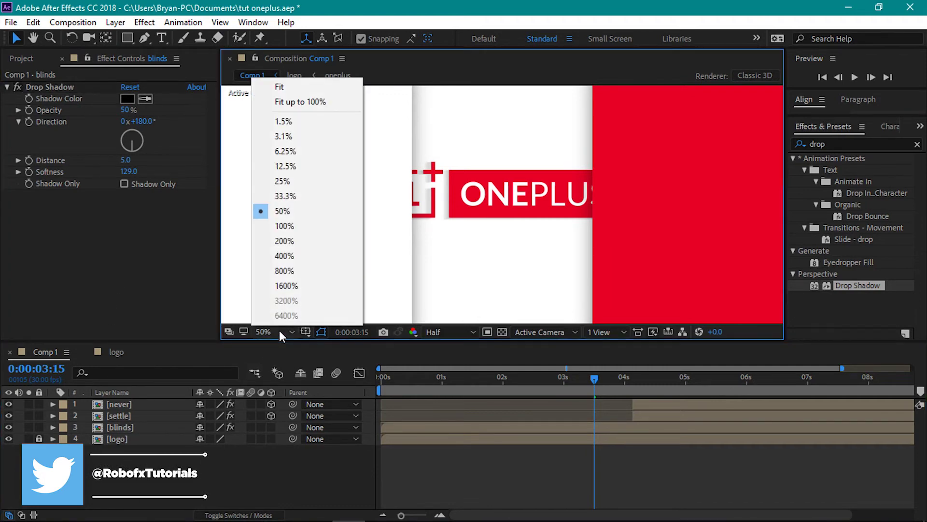
click(284, 196)
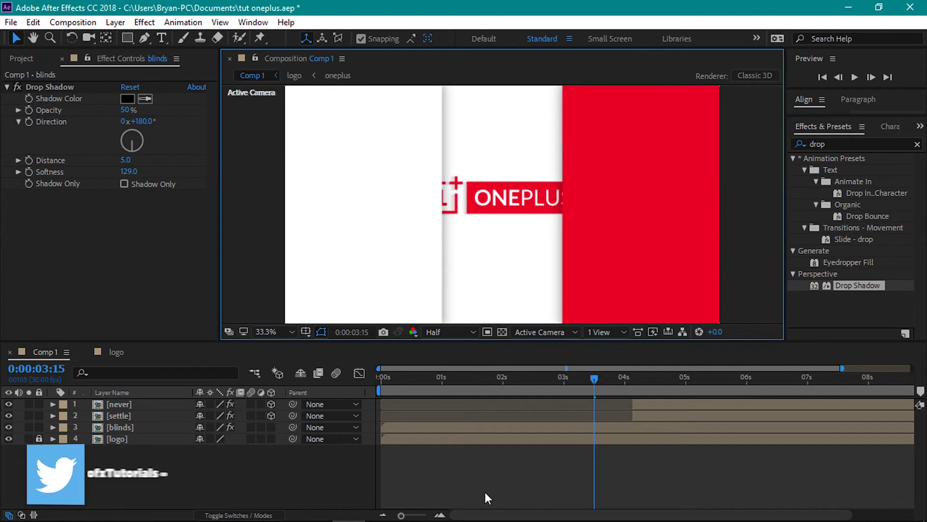
drag(598, 378, 385, 378)
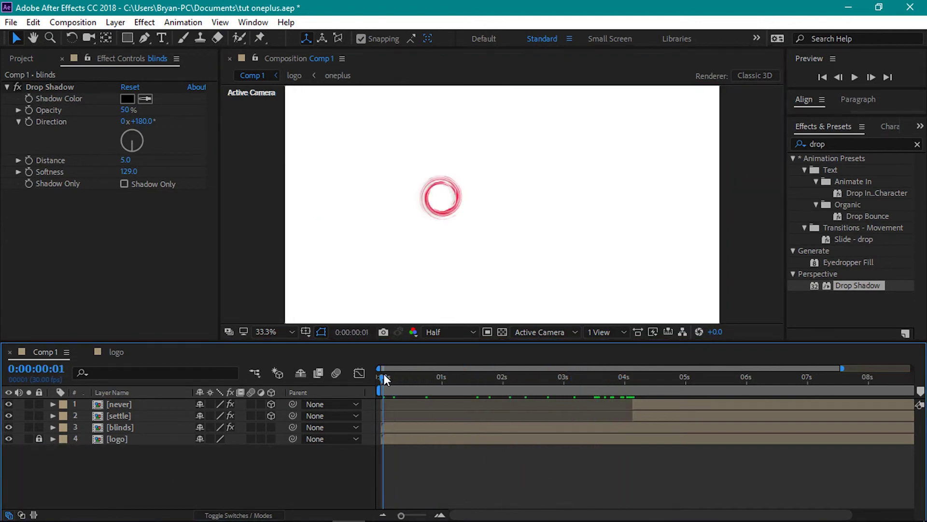
key(space)
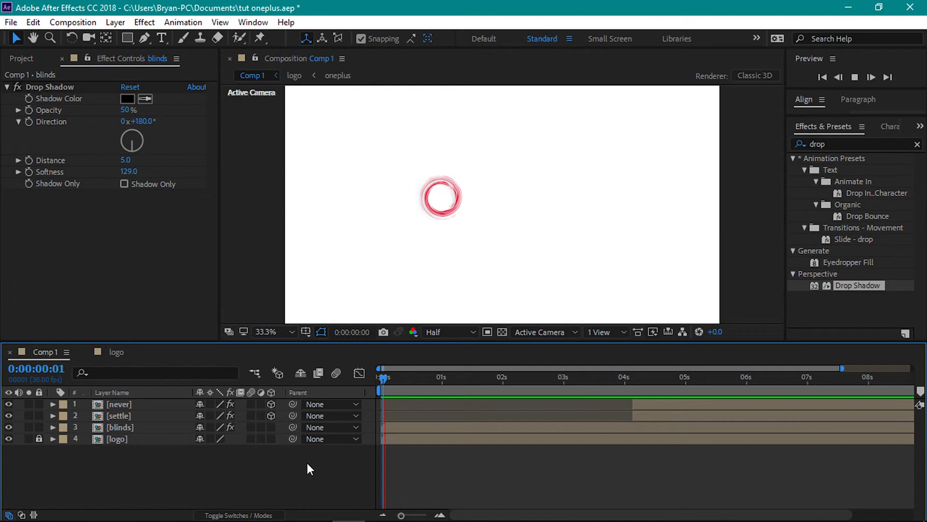
Unlock the logo layer, open its nested oneplus composition and show the keyframes of the oneplus red Outlines layer
drag(387, 380, 496, 381)
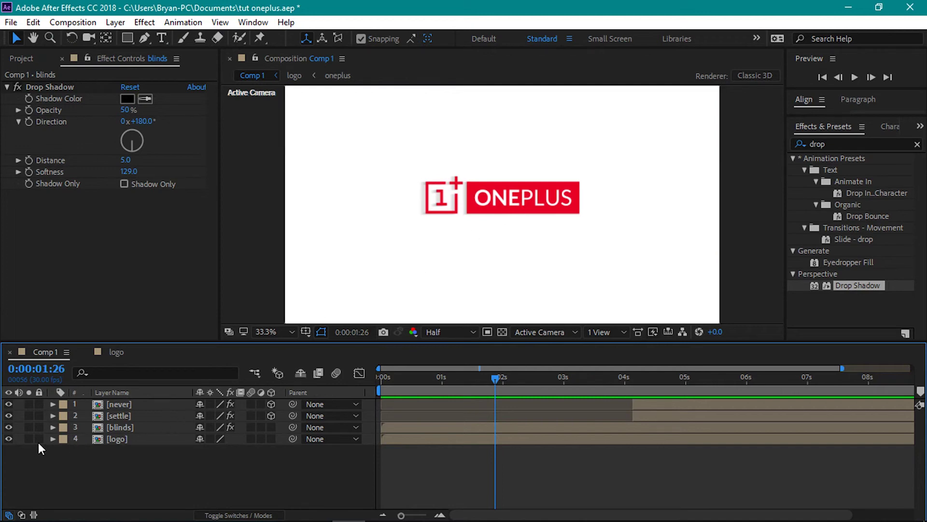
double_click(103, 437)
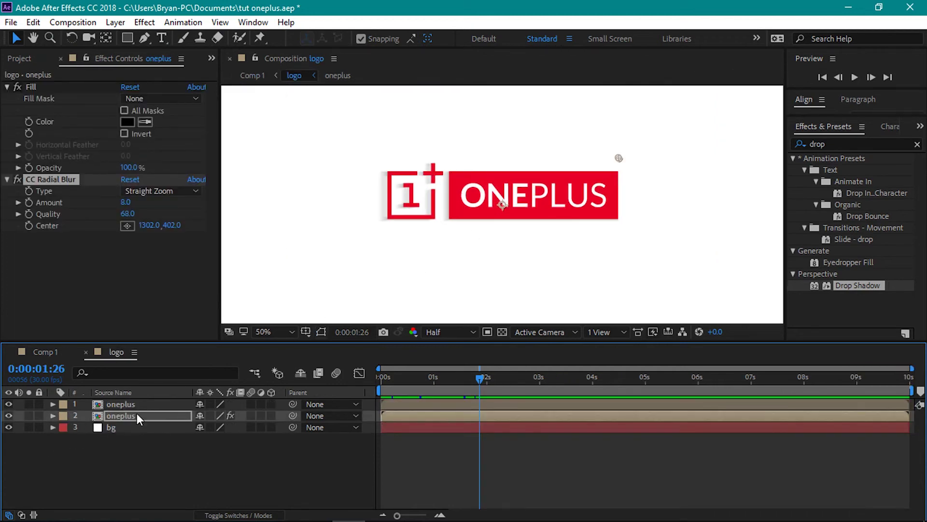
click(135, 415)
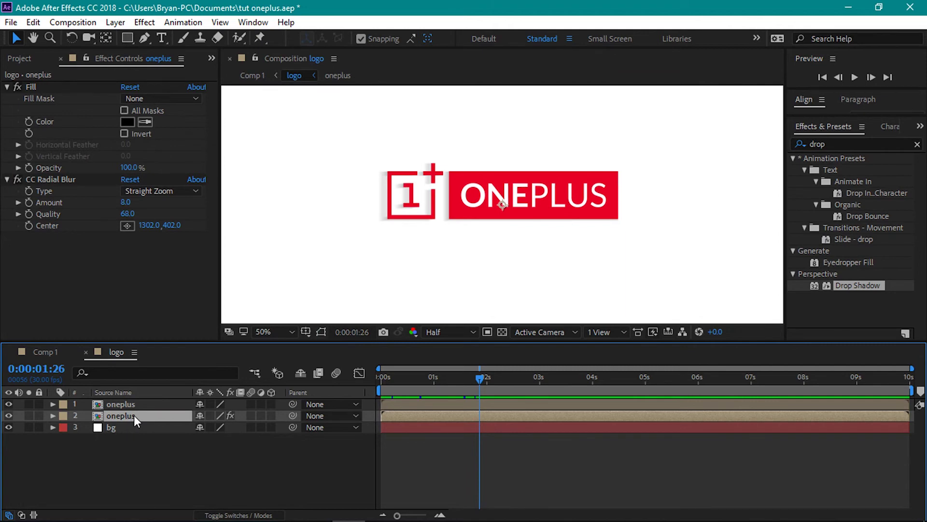
double_click(134, 416)
click(142, 406)
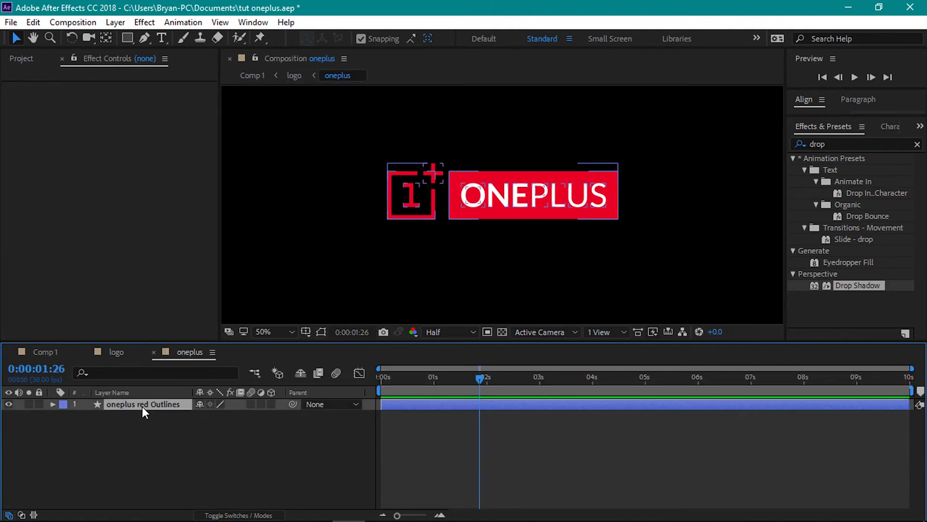
key(u)
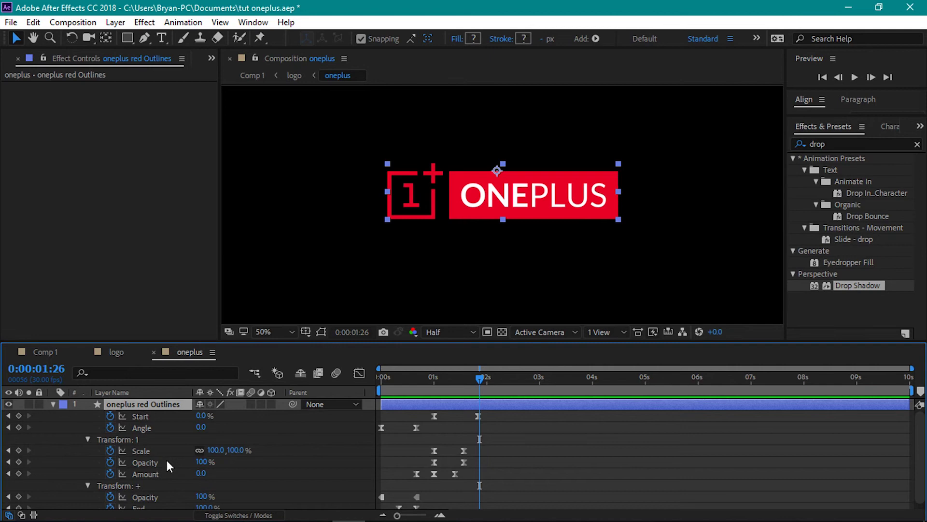
scroll(165, 451, down, 1)
scroll(922, 433, up, 1)
Move the last Start keyframe of oneplus red Outlines earlier, in line with the final Transform: 1 Scale keyframe, and collapse the layer
mouse_move(471, 376)
mouse_down()
mouse_move(435, 386)
mouse_move(482, 381)
mouse_up()
click(476, 378)
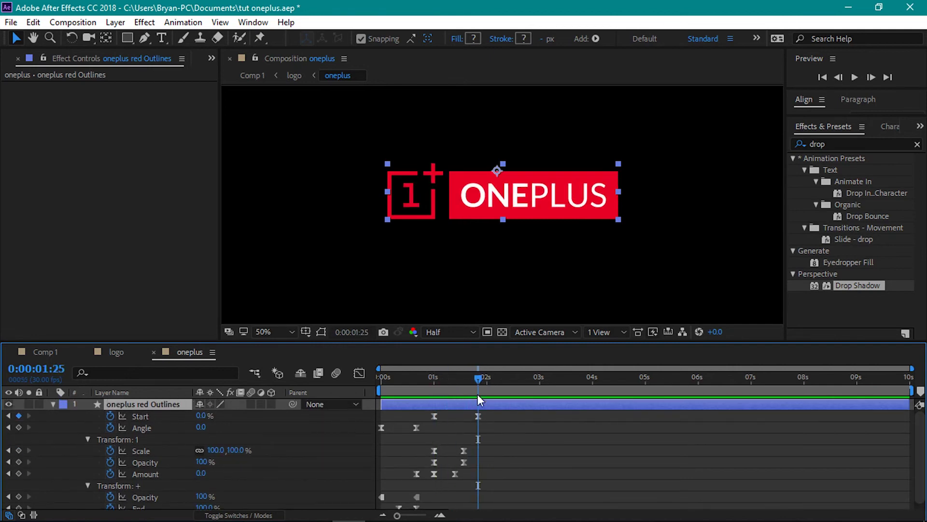
drag(478, 415, 465, 421)
mouse_move(468, 377)
mouse_down()
mouse_move(425, 386)
mouse_move(468, 390)
mouse_up()
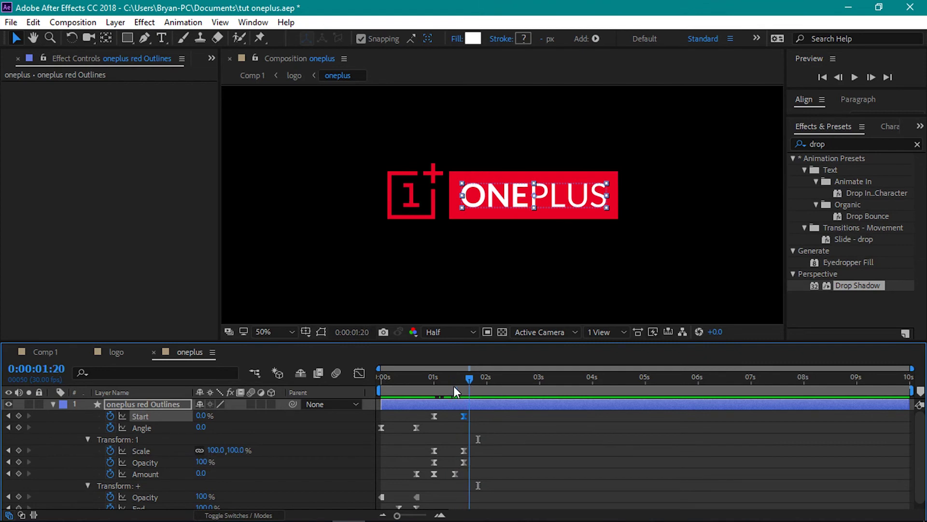
click(53, 404)
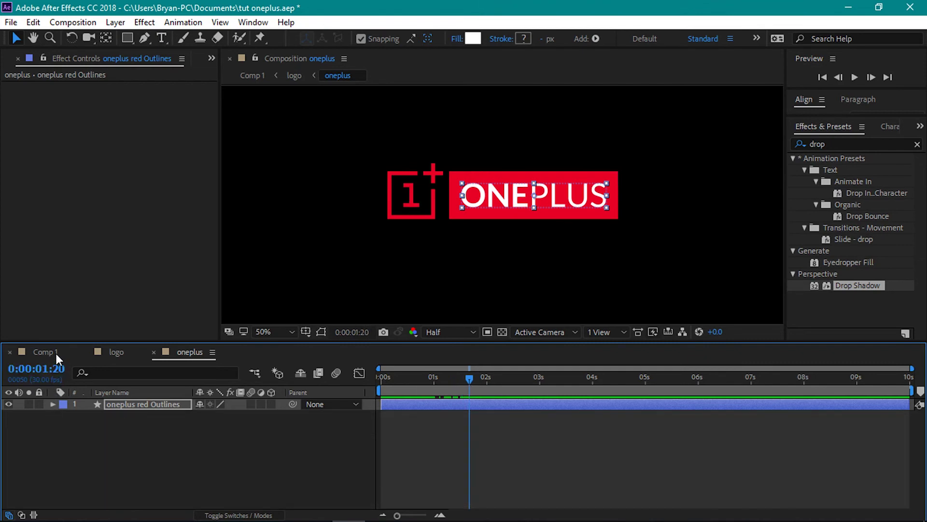
Return to Comp 1 and play the animation from the beginning to review the faster logo reveal
click(55, 352)
drag(479, 378, 370, 380)
key(space)
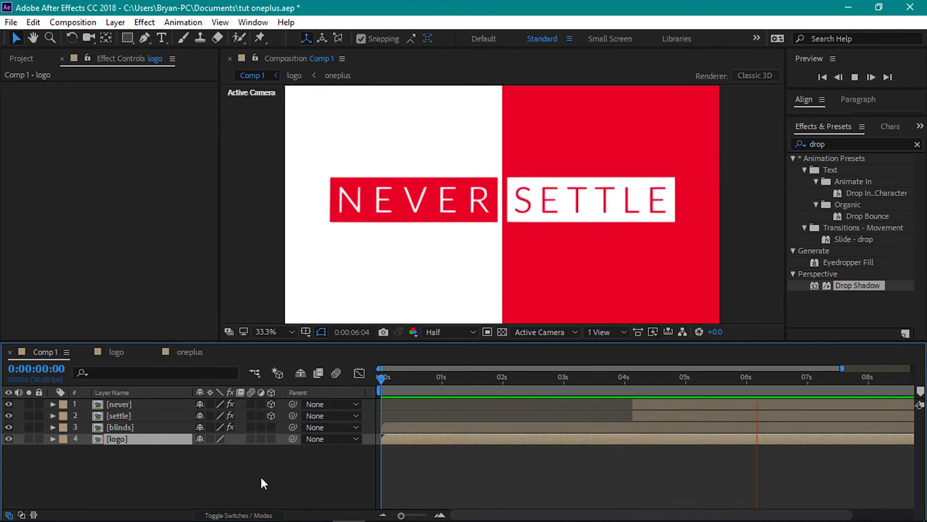
key(space)
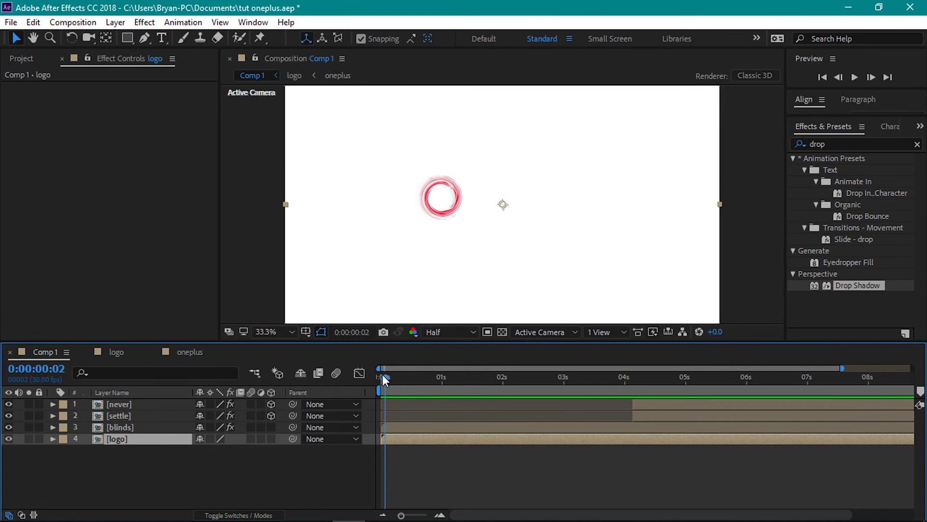
Show the X Rotation keyframes of the never and settle layers and open their speed curves in the graph editor
drag(388, 375, 657, 379)
click(170, 414)
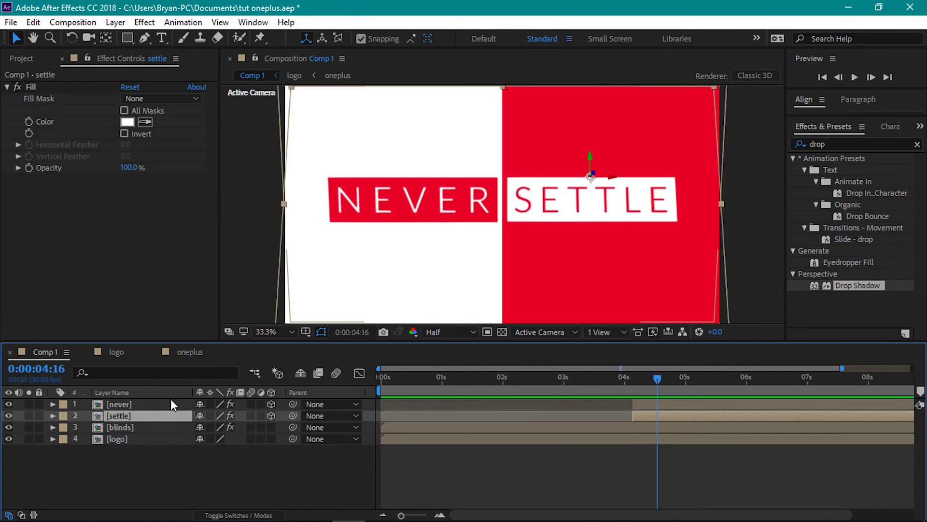
shift+click(170, 403)
key(u)
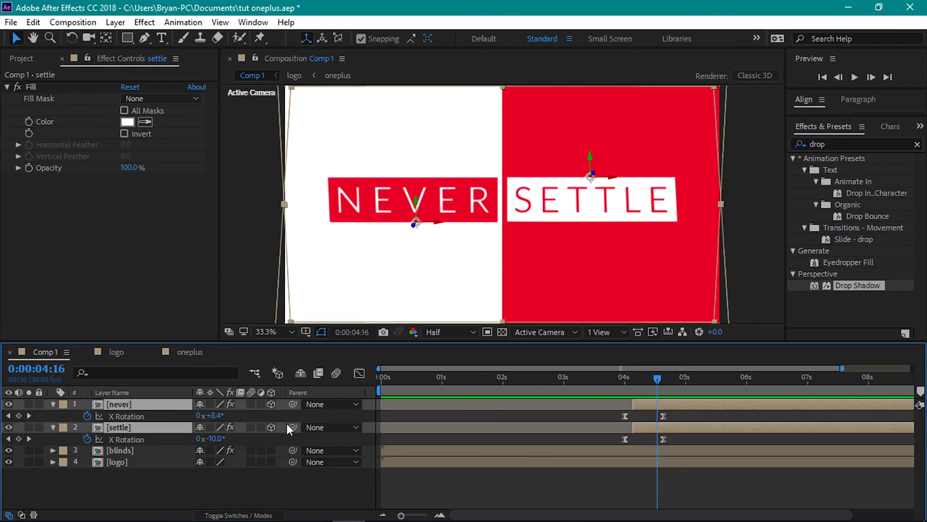
drag(679, 414, 593, 443)
click(359, 373)
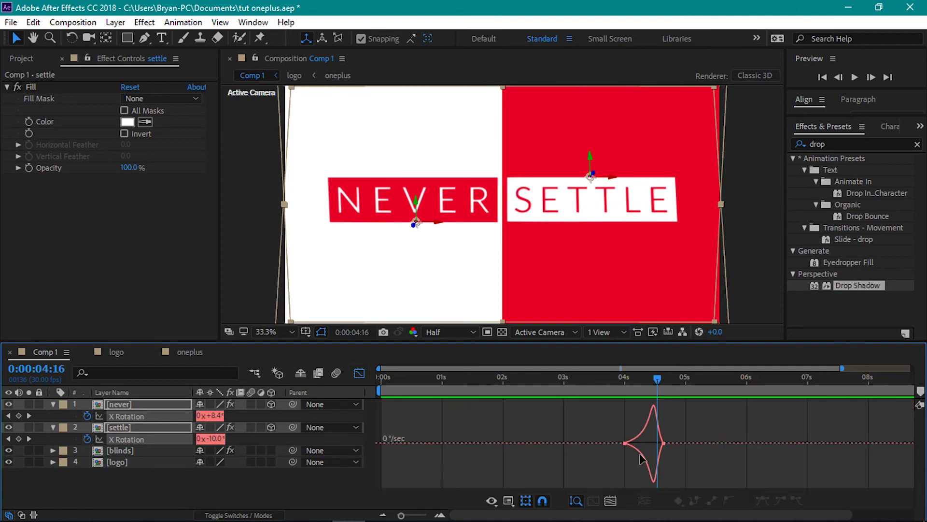
Apply Easy Ease to all X Rotation keyframes and lengthen their incoming ease so the rotation speed peaks near the start
drag(705, 424, 554, 466)
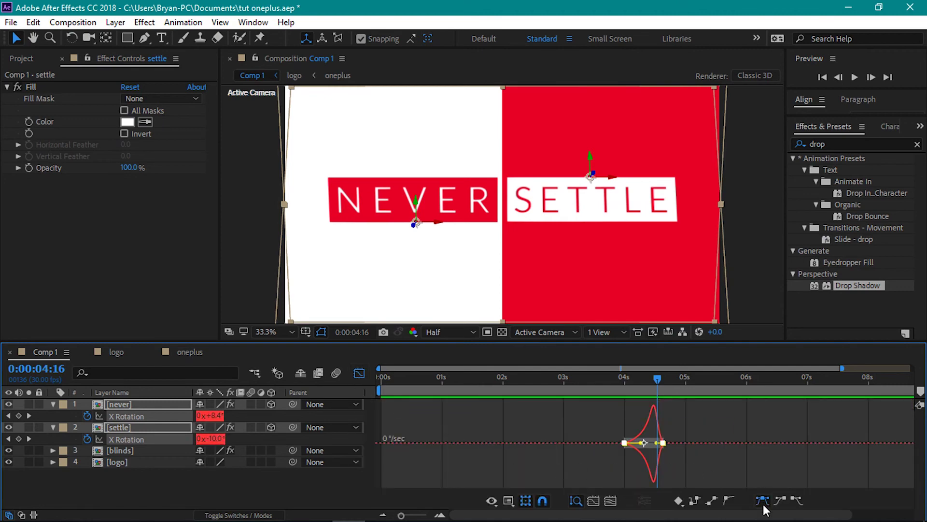
click(763, 503)
drag(657, 444, 645, 443)
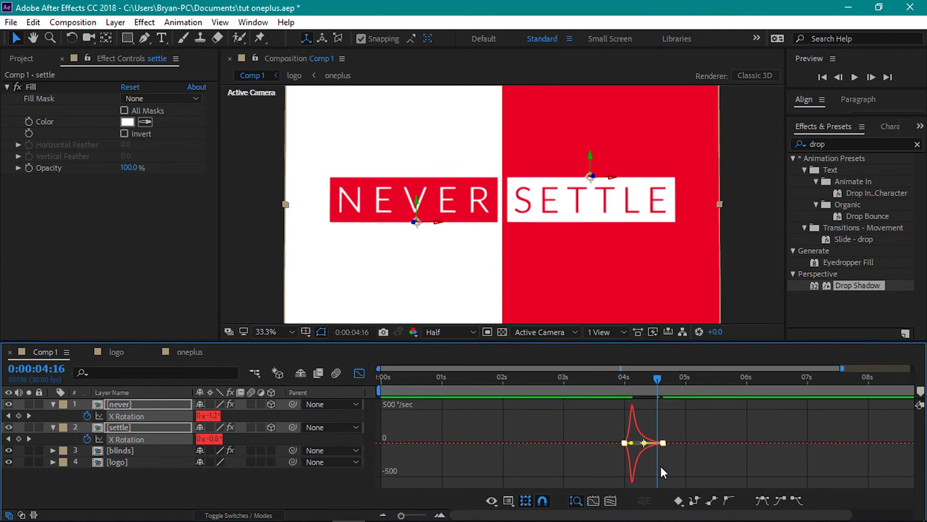
click(358, 374)
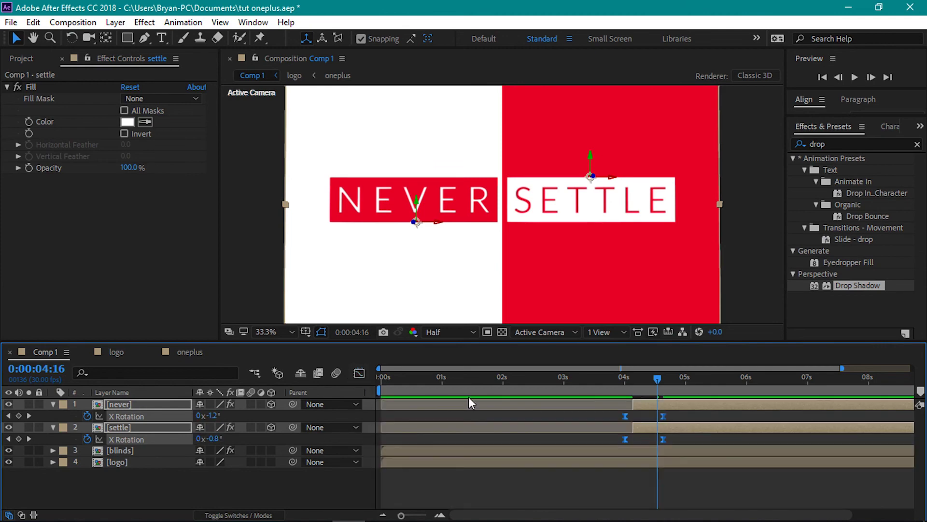
Collapse the never and settle layers and preview the animation from 0:00:00:00
drag(659, 380, 348, 386)
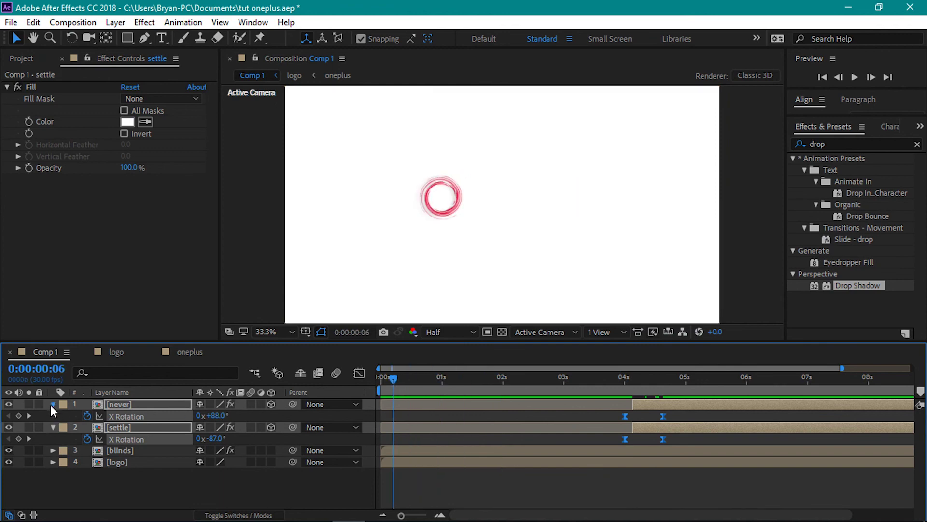
click(53, 405)
drag(394, 381, 369, 381)
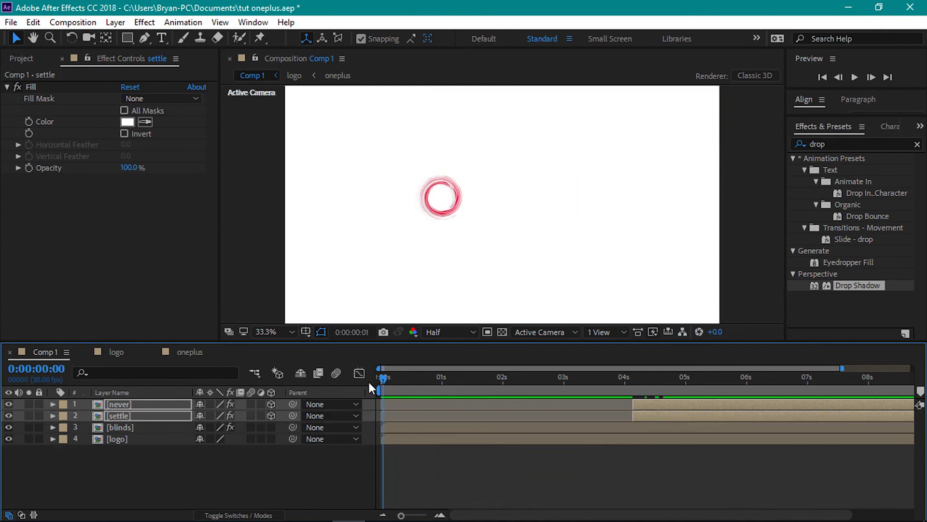
key(space)
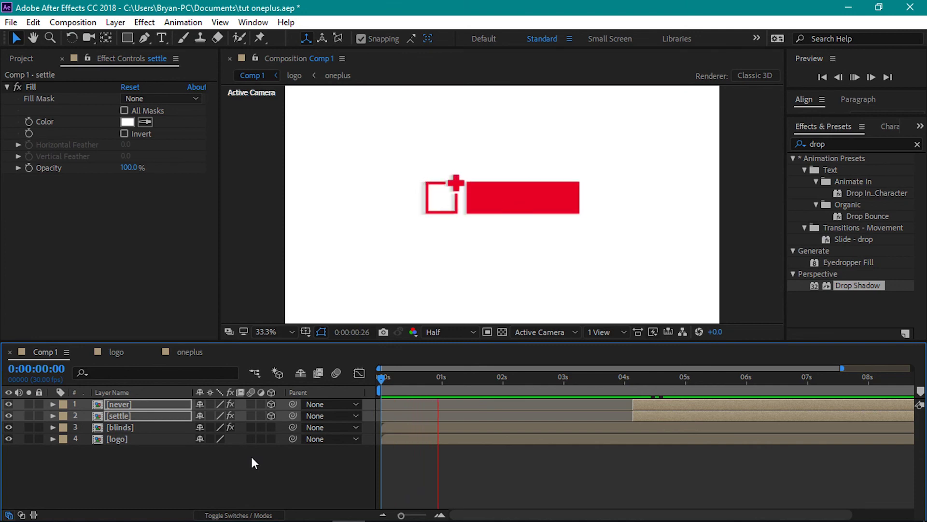